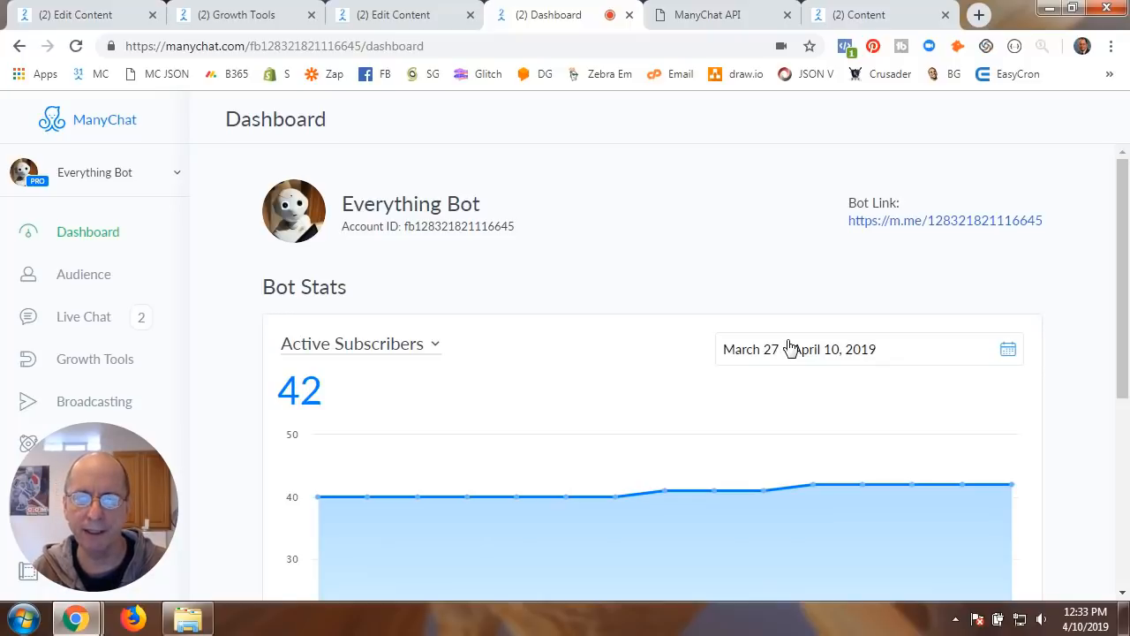
Examine the Coupon Redemption flow, following its conditions, messages, actions and smart delays through to the share card flow
left_click(419, 14)
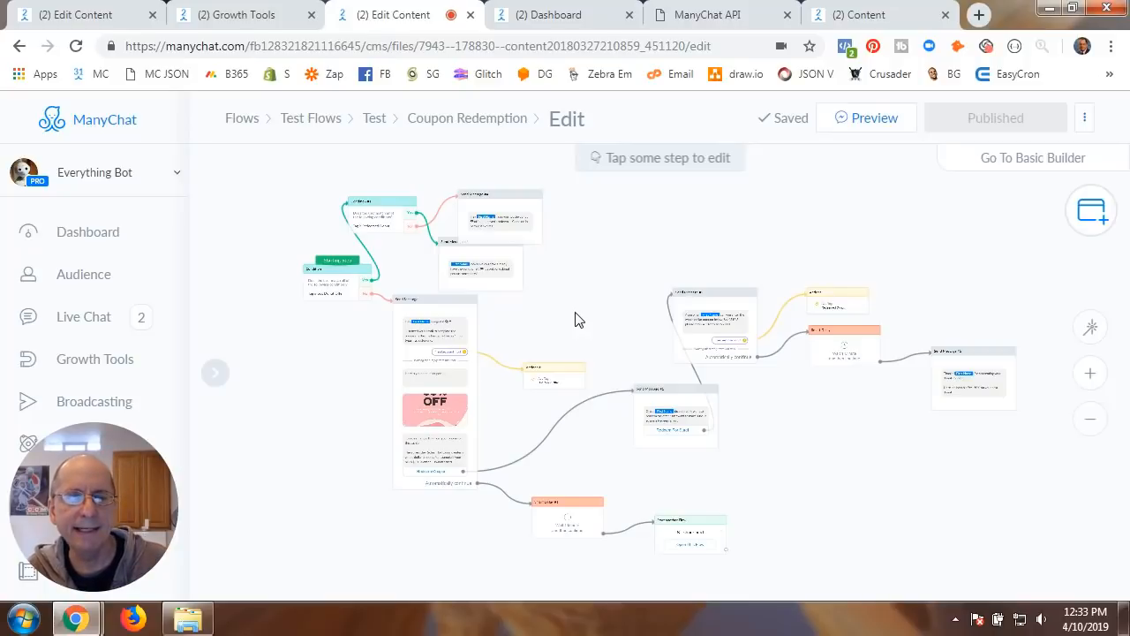
scroll(769, 424, "up", 3)
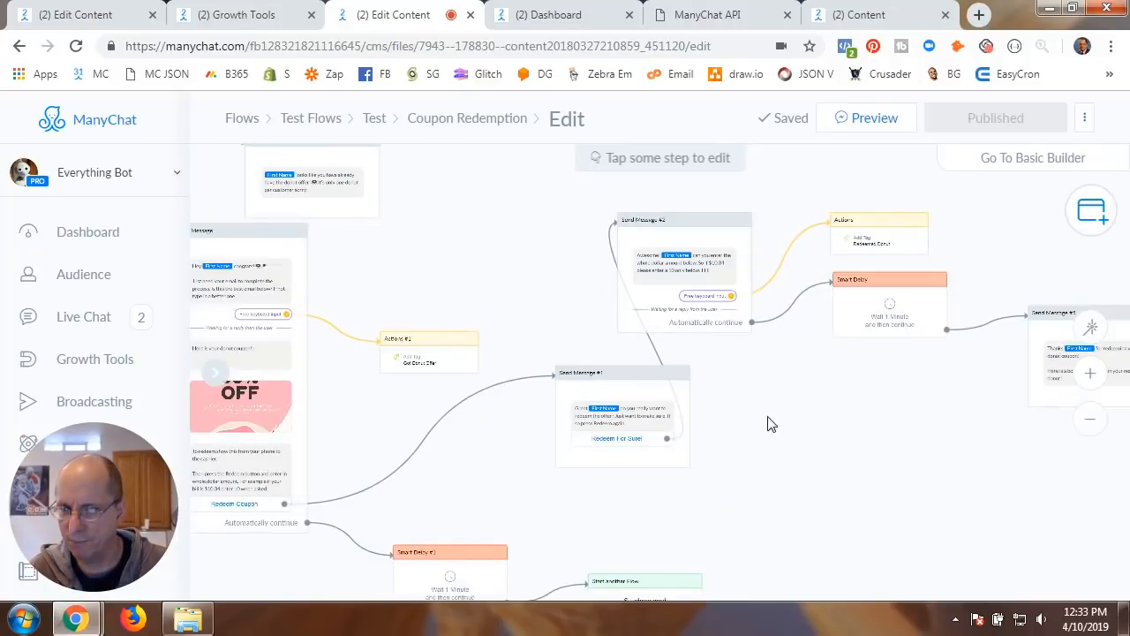
scroll(768, 424, "down", 3)
scroll(593, 292, "up", 3)
left_click_drag(585, 306, 643, 336)
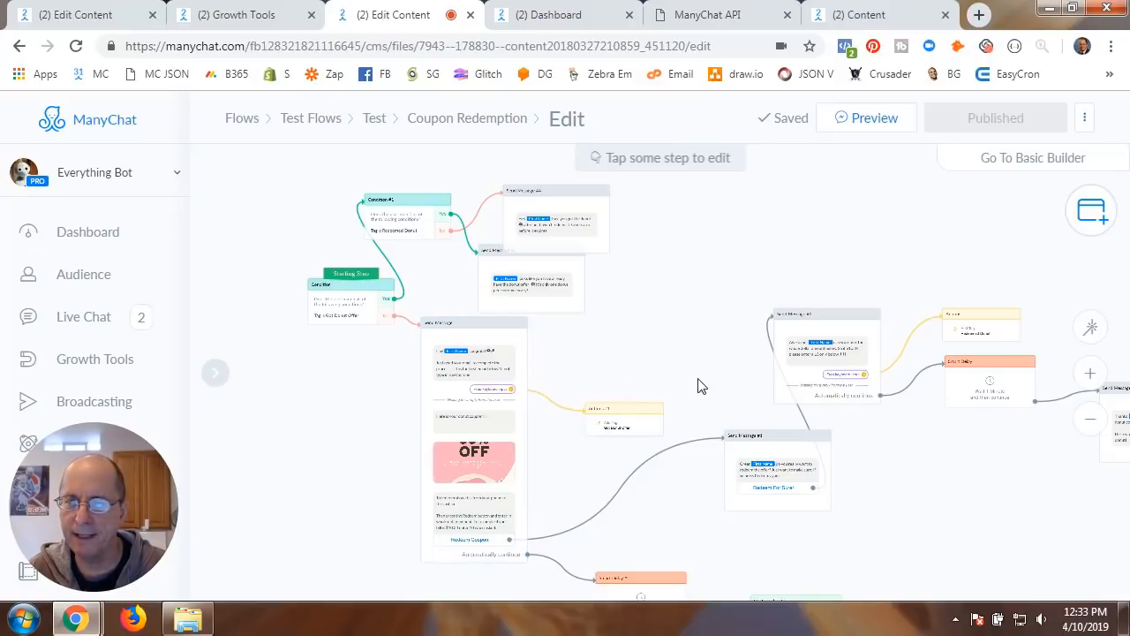
scroll(663, 300, "down", 2)
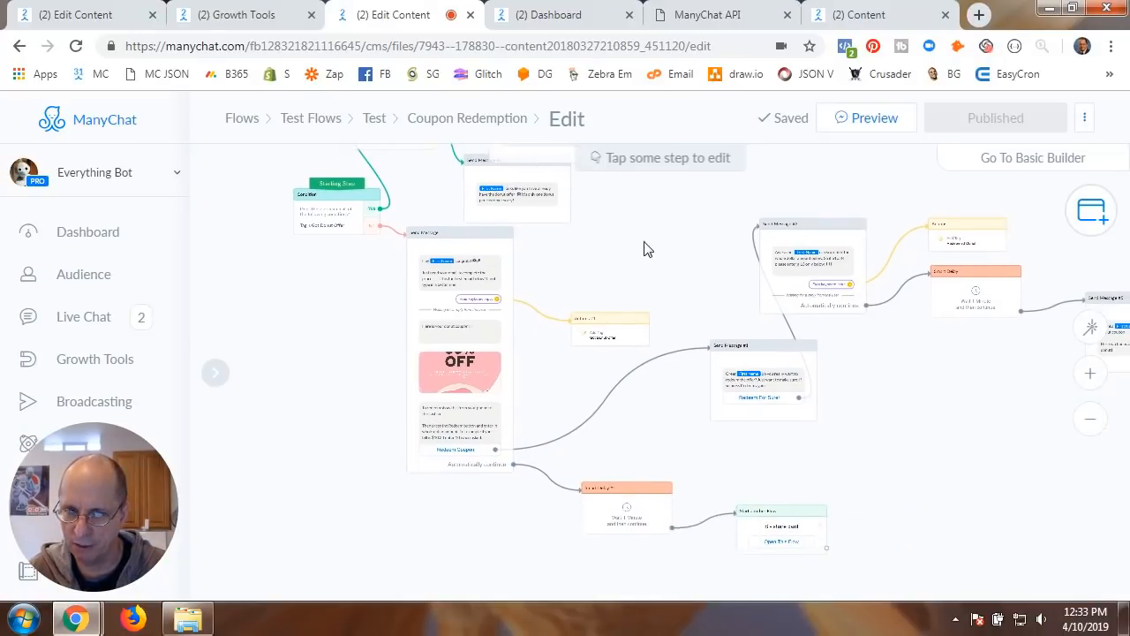
left_click_drag(544, 397, 535, 344)
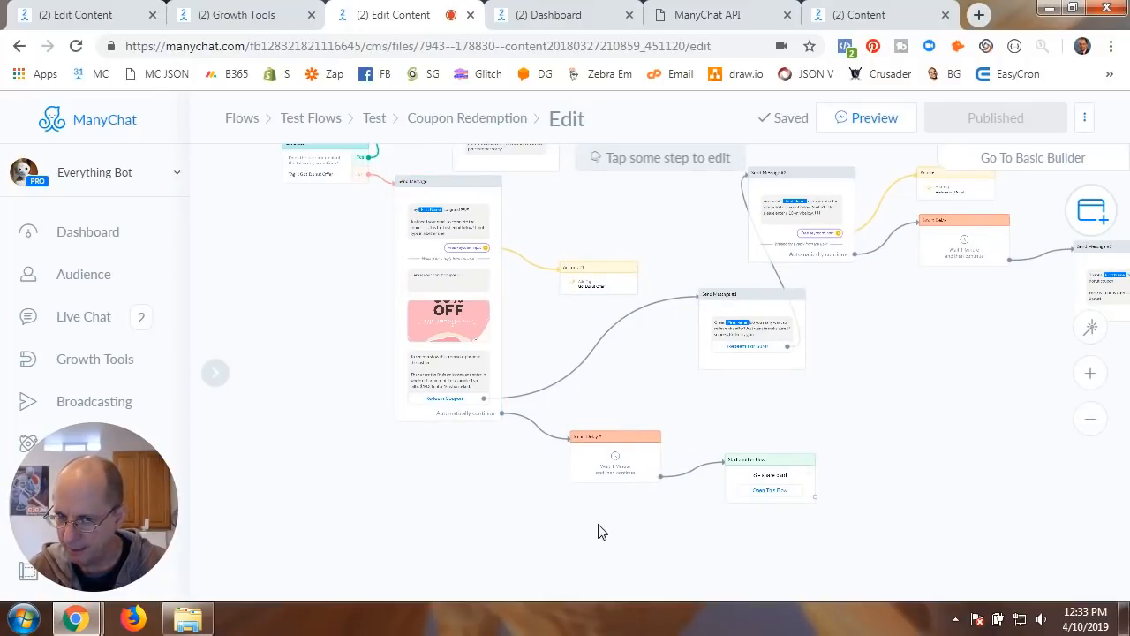
scroll(469, 522, "up", 3)
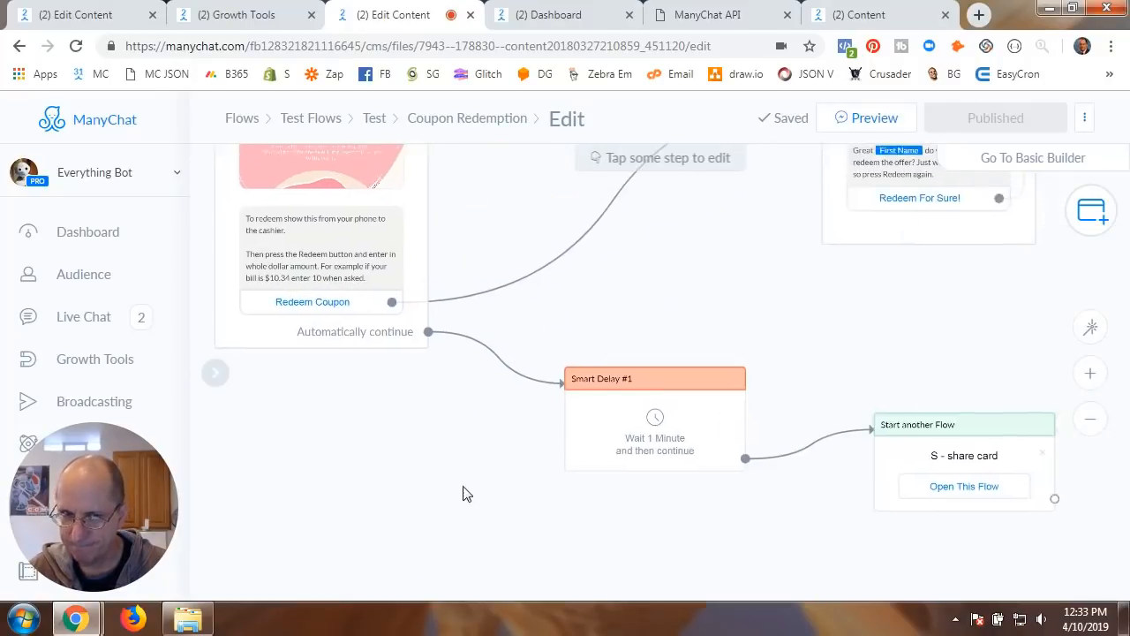
scroll(542, 548, "down", 4)
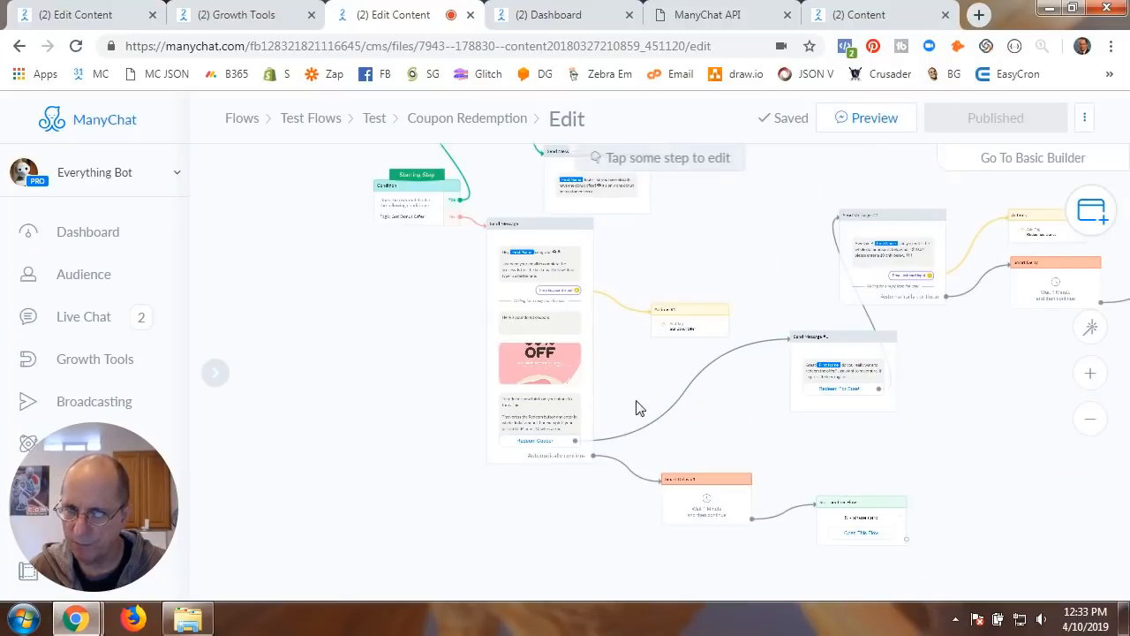
Open the Send Message step holding the coupon and review its email request, coupon image, redeem instructions and next step
left_click(512, 314)
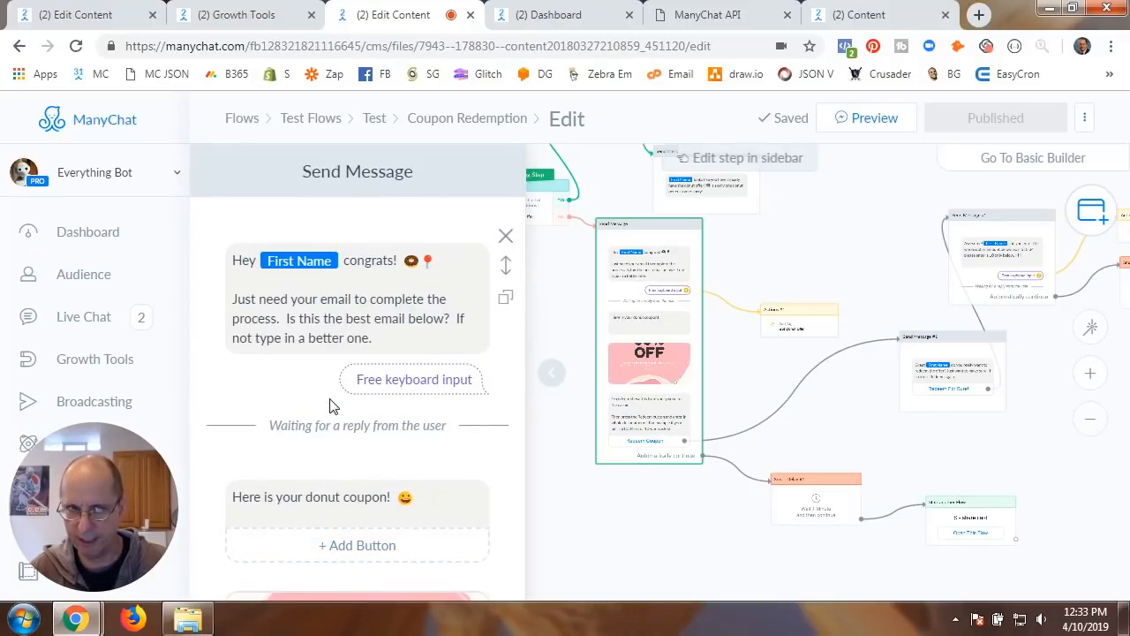
scroll(329, 405, "down", 3)
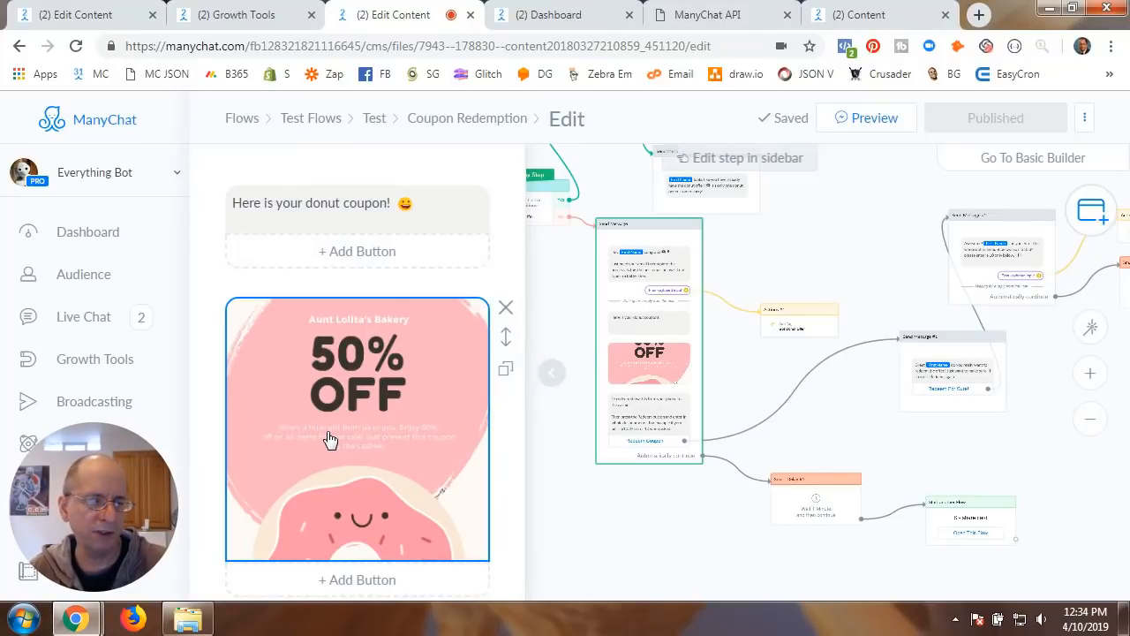
scroll(332, 442, "down", 3)
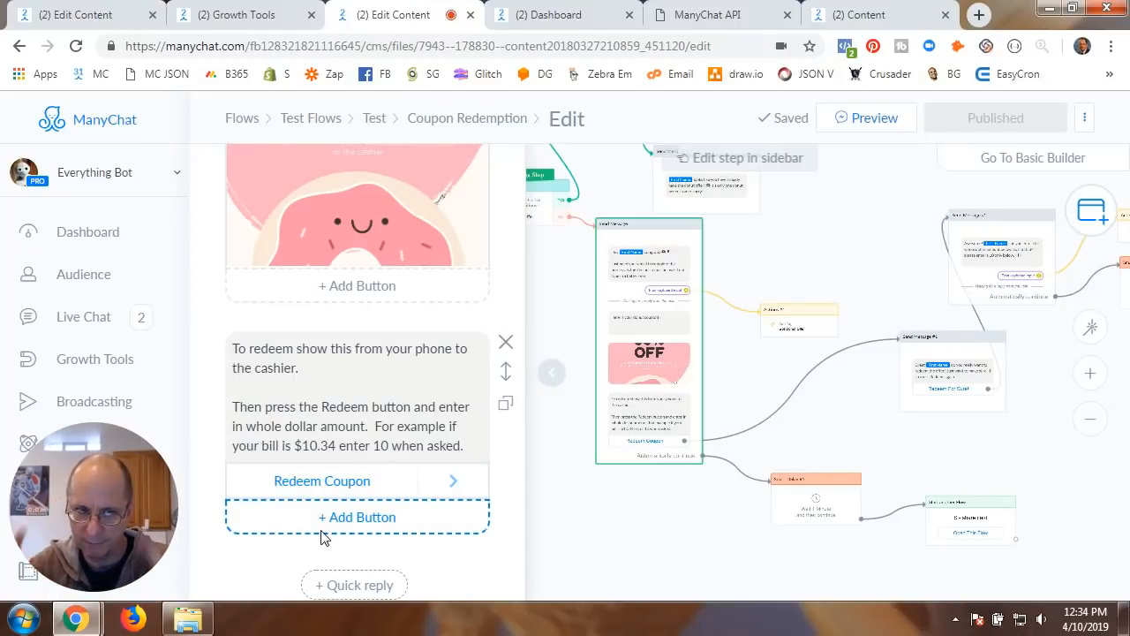
scroll(441, 525, "down", 2)
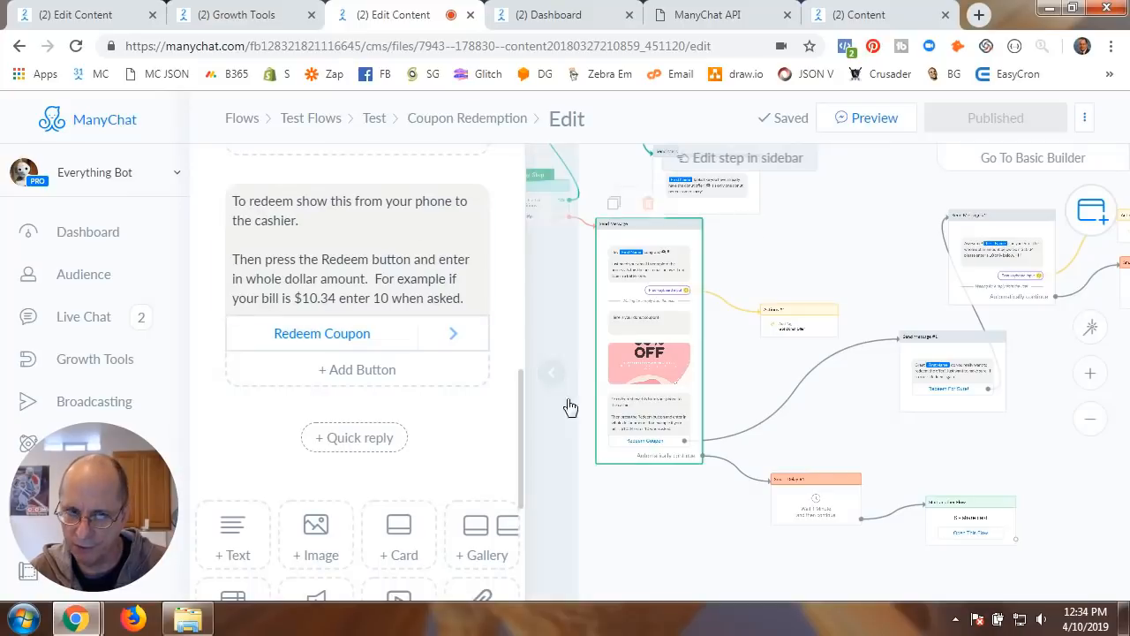
scroll(448, 471, "down", 4)
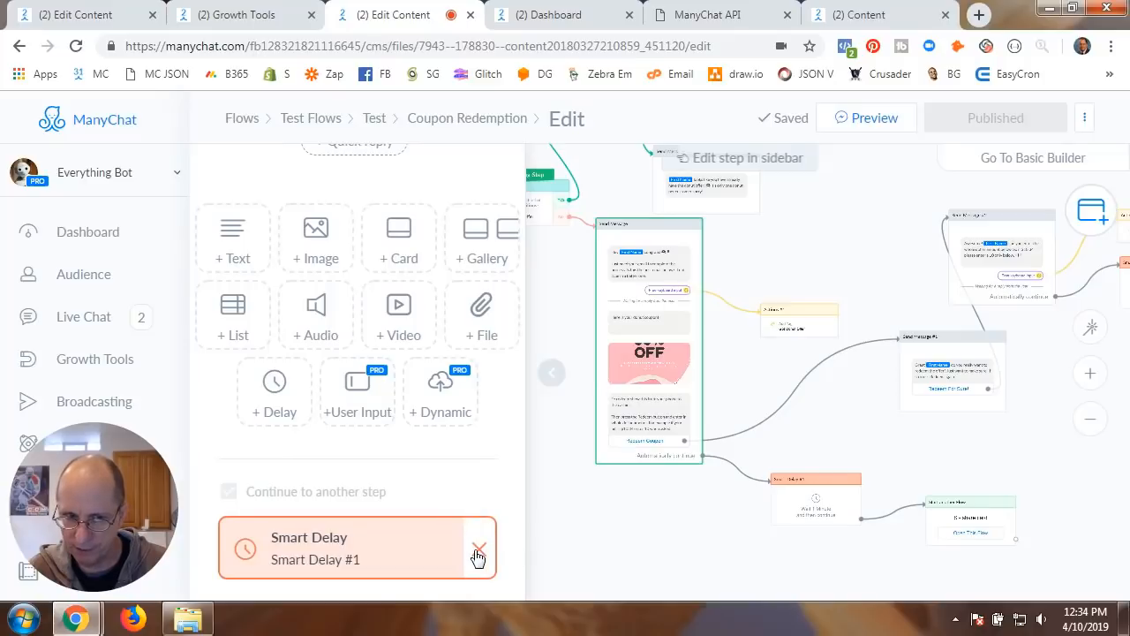
Unlink Smart Delay #1 from the coupon message, toggle continuing to another step off and on, and reconnect the delay
left_click(476, 554)
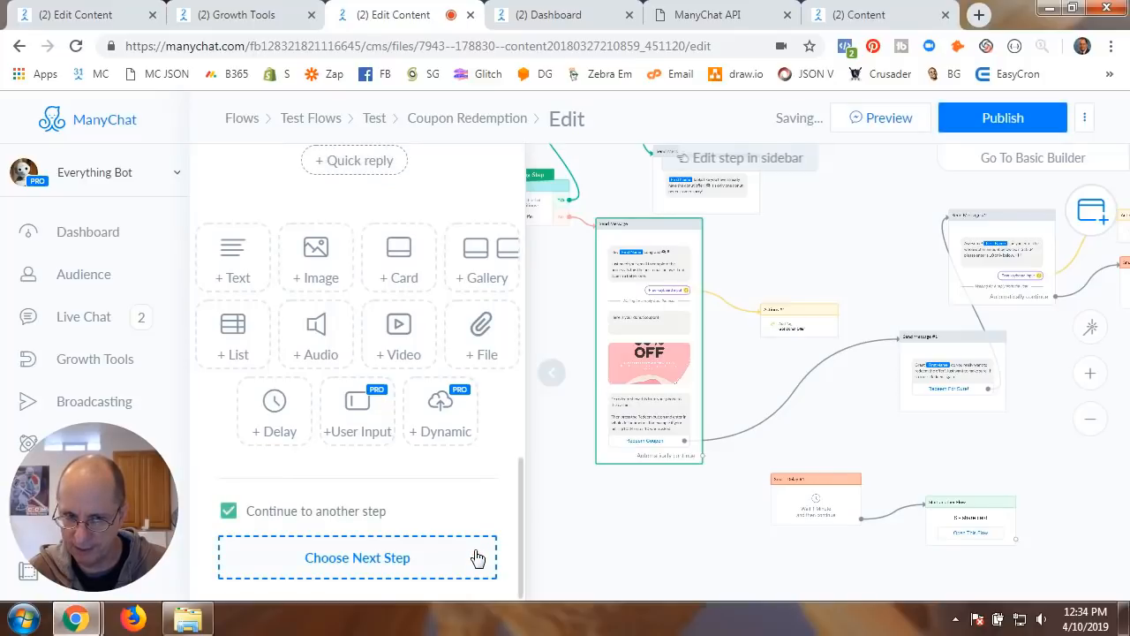
left_click(230, 512)
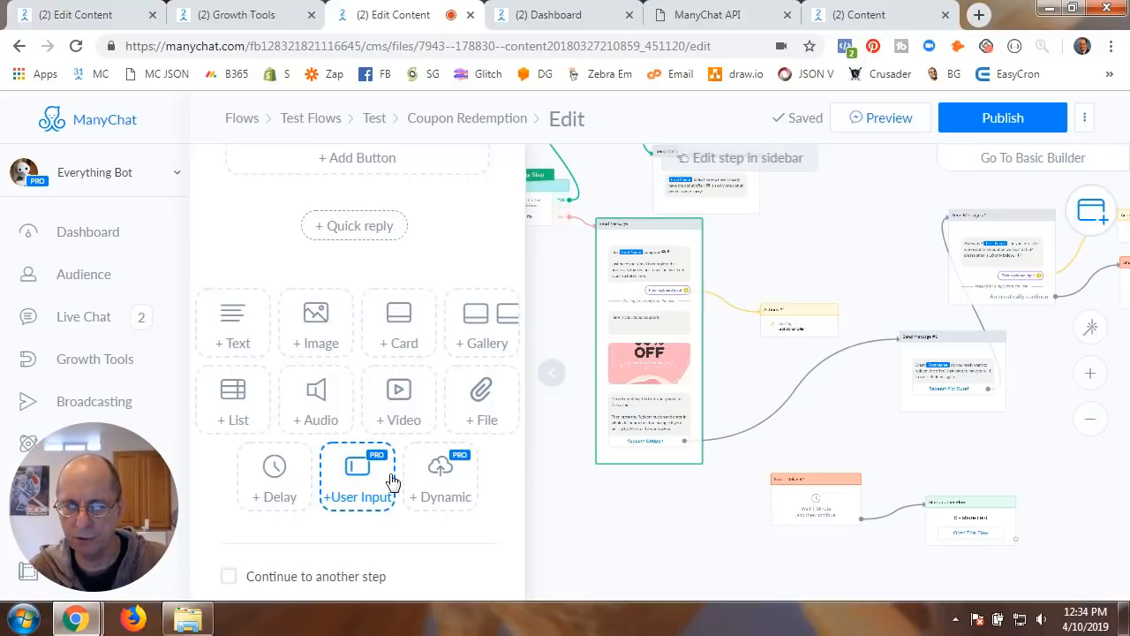
left_click(228, 575)
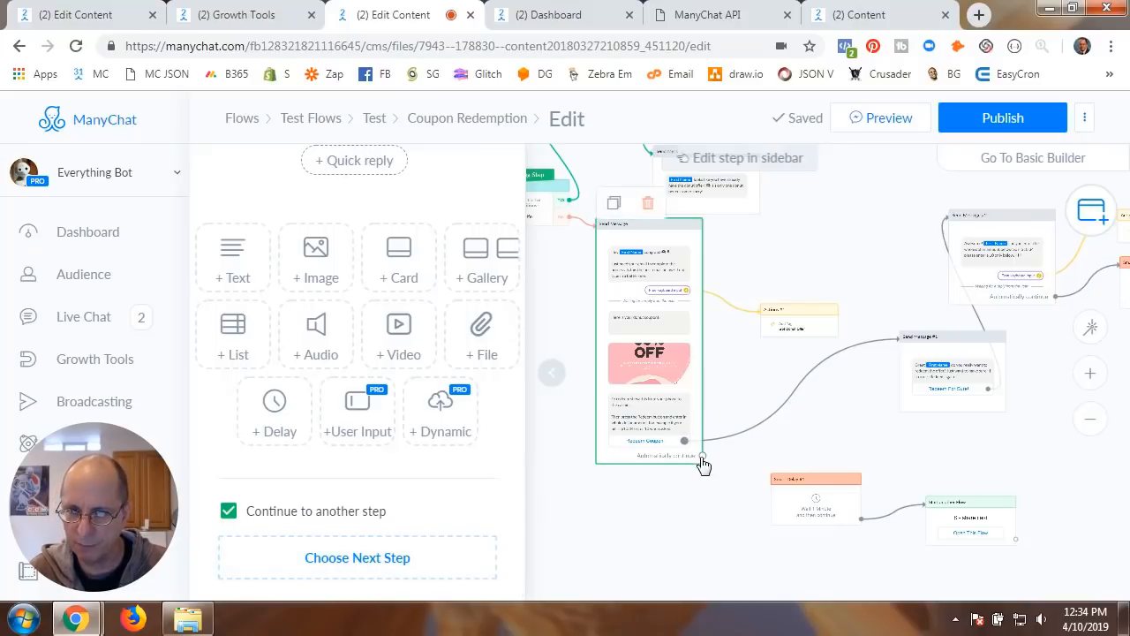
left_click_drag(703, 457, 774, 500)
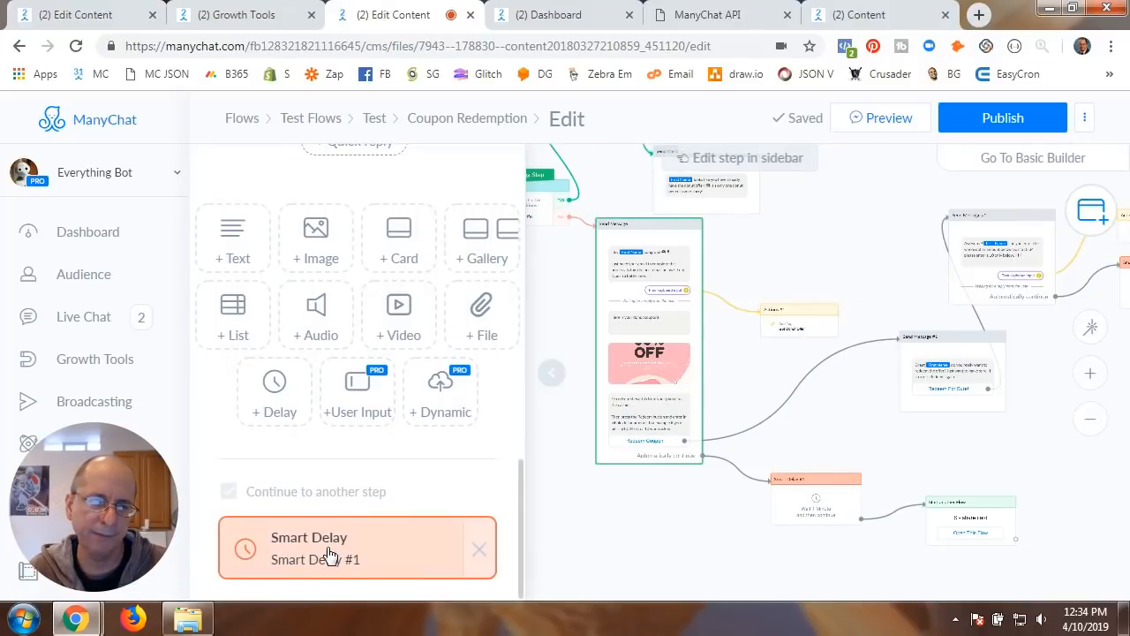
left_click(645, 519)
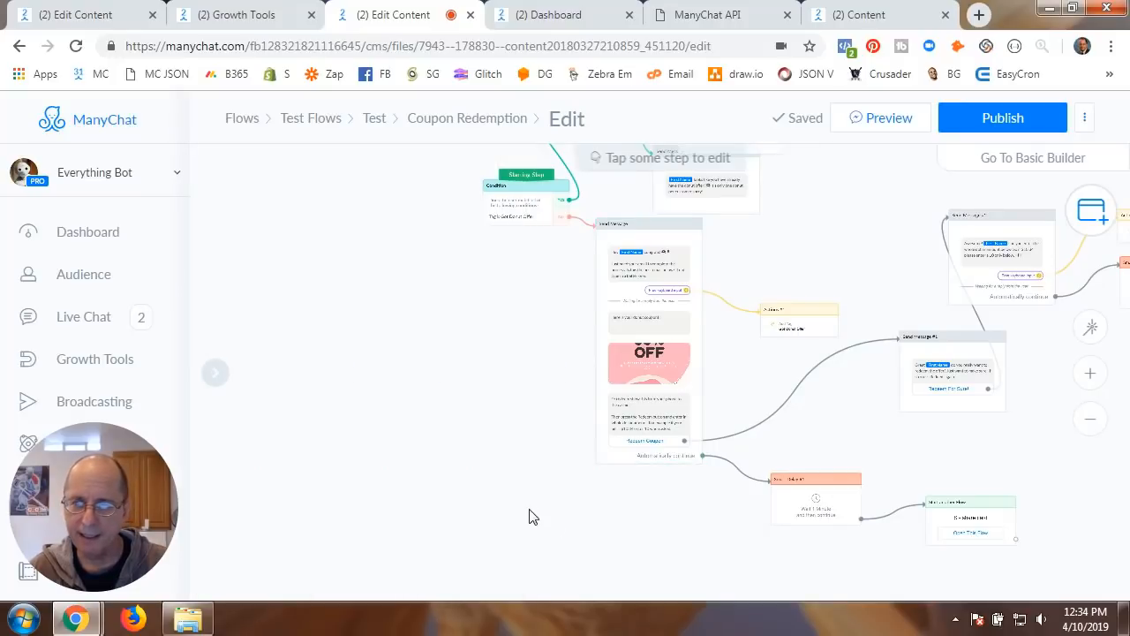
Inspect the 1 Minute Smart Delay #1 and the share card flow that follows the coupon message
left_click_drag(530, 517, 323, 385)
scroll(582, 487, "up", 5)
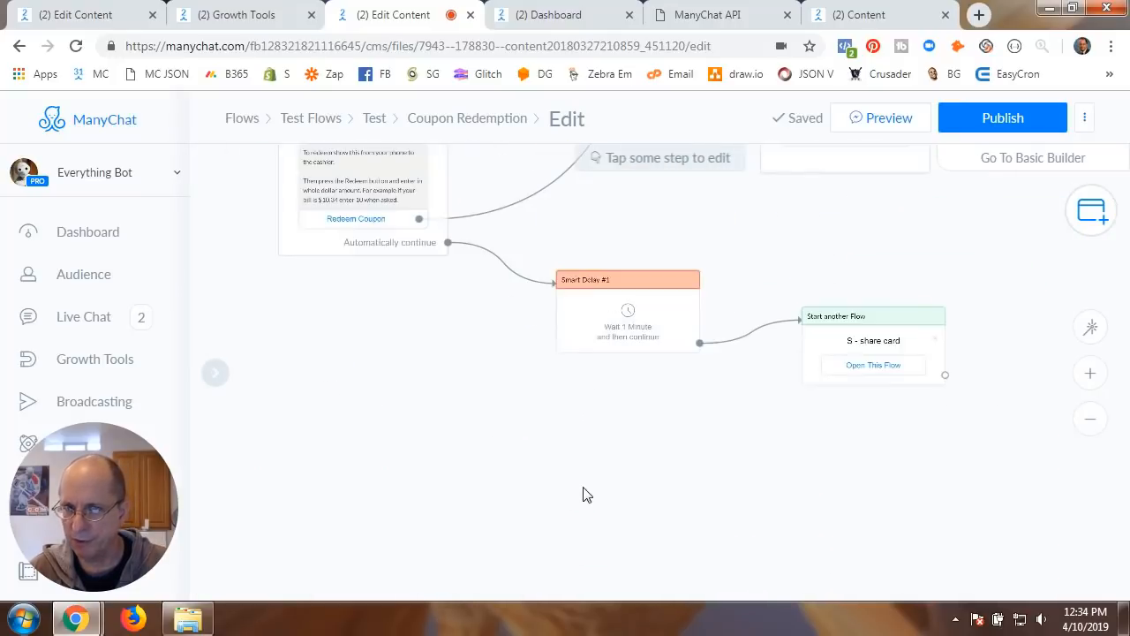
left_click_drag(492, 397, 623, 503)
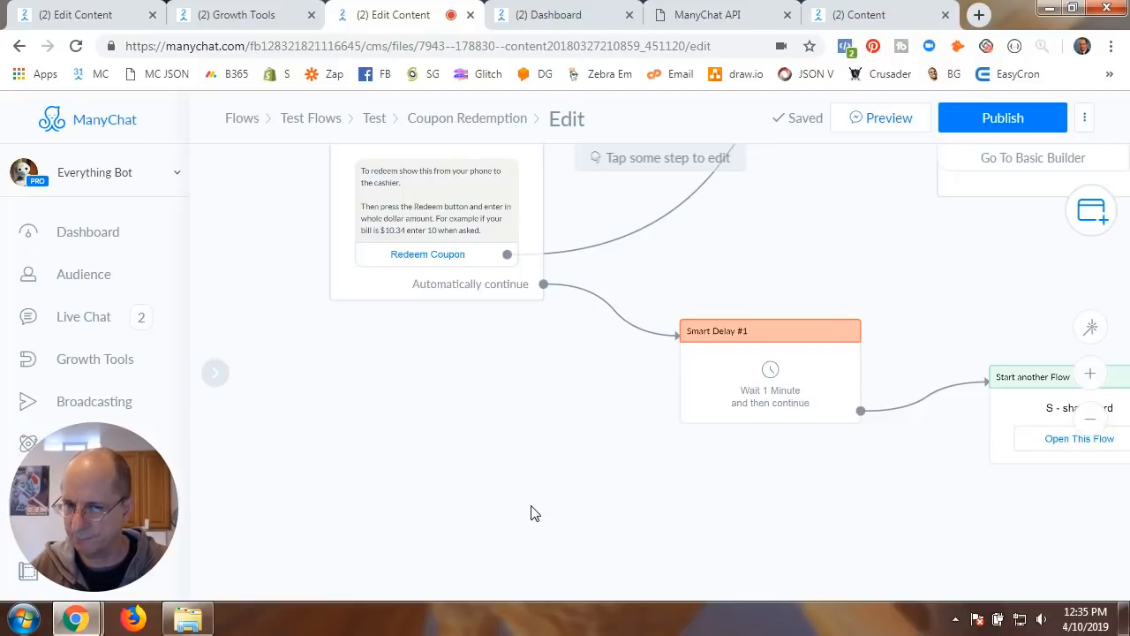
left_click_drag(680, 487, 634, 487)
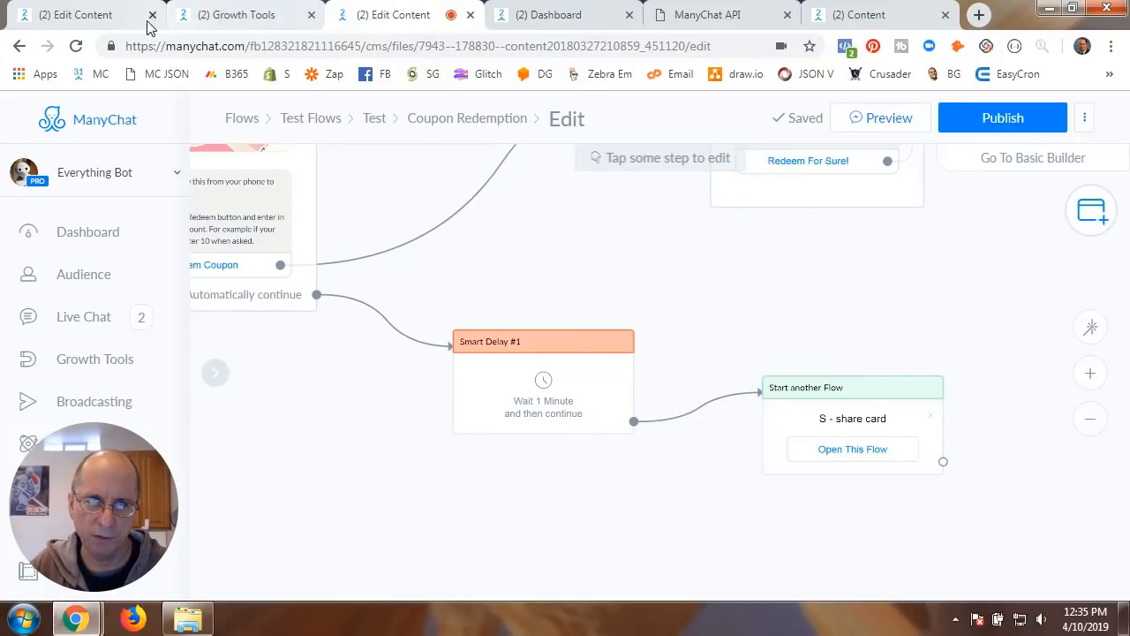
Switch to the share card flow and add a new Send Message step beside the starting step
left_click(101, 14)
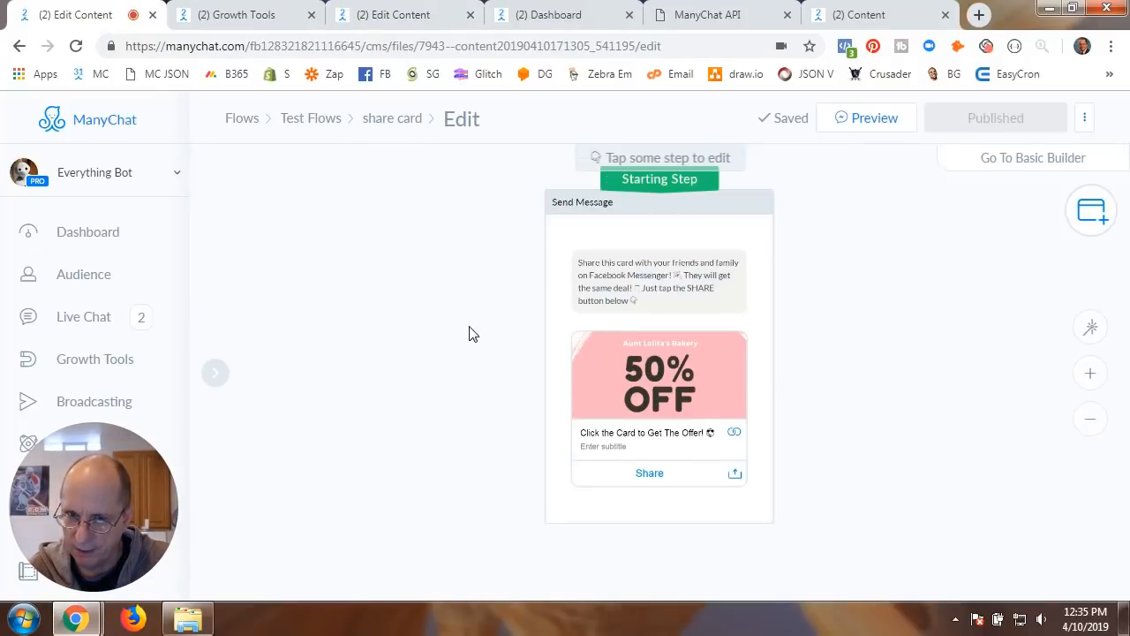
left_click_drag(448, 348, 612, 372)
left_click(465, 287)
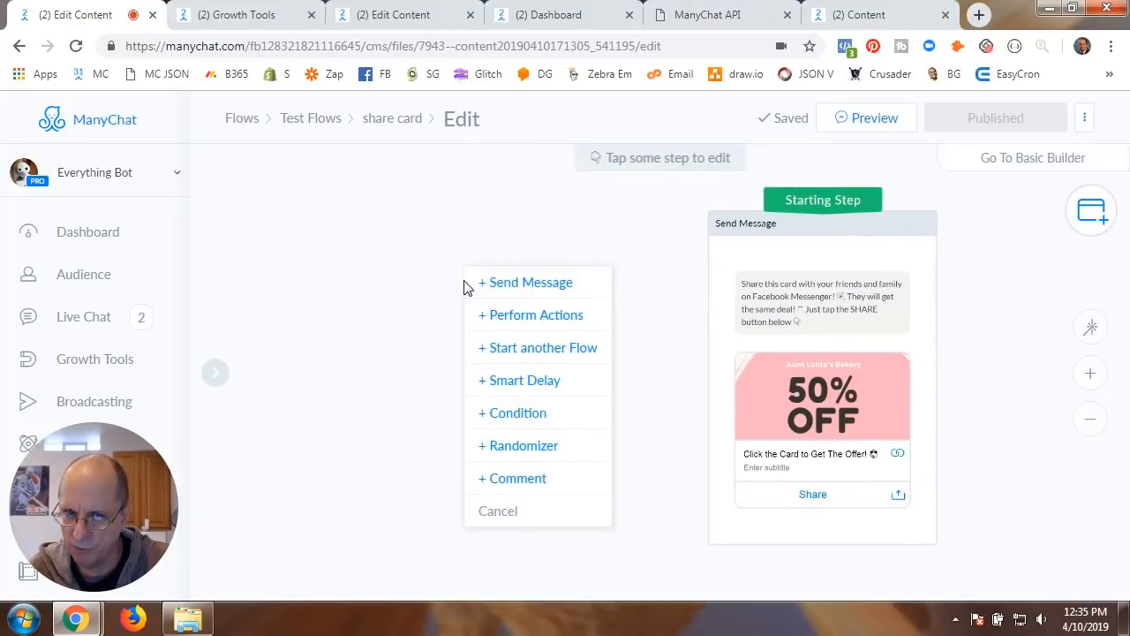
left_click(523, 284)
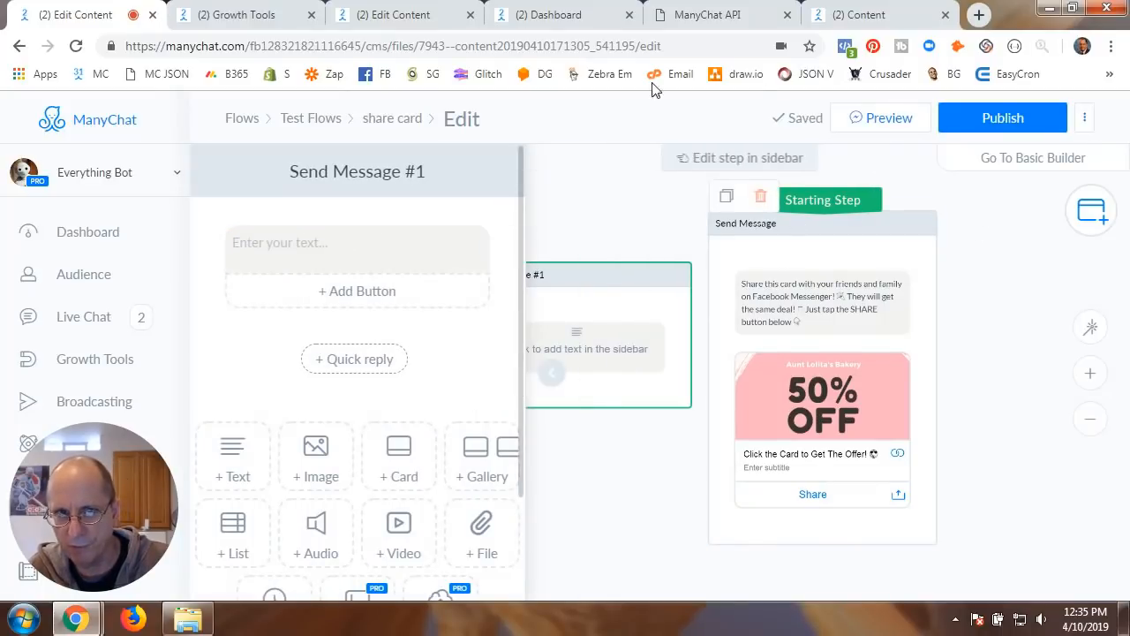
Copy the "Share this card with your friends and family" text from the starting message into the new Send Message #1 step
left_click(396, 269)
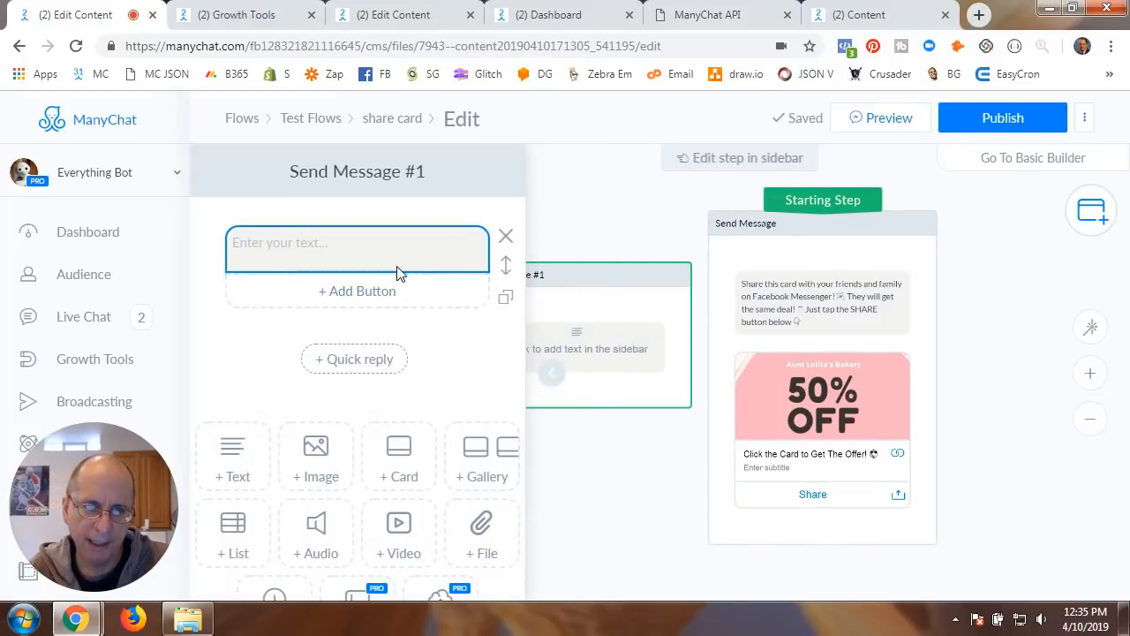
left_click(776, 319)
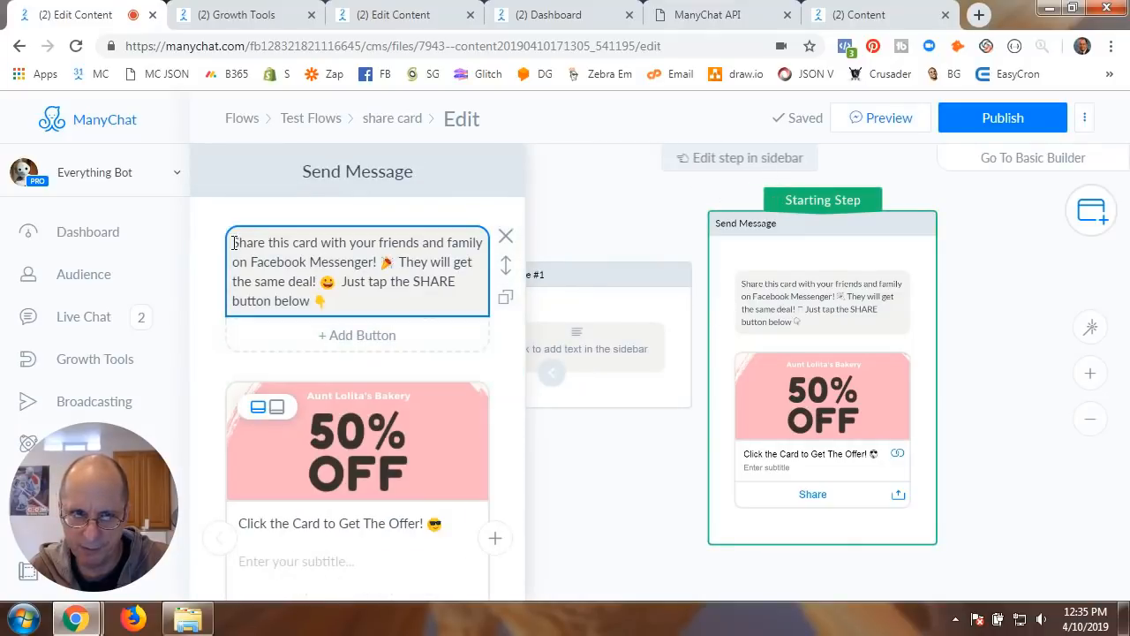
left_click_drag(232, 242, 351, 327)
key("ctrl+c")
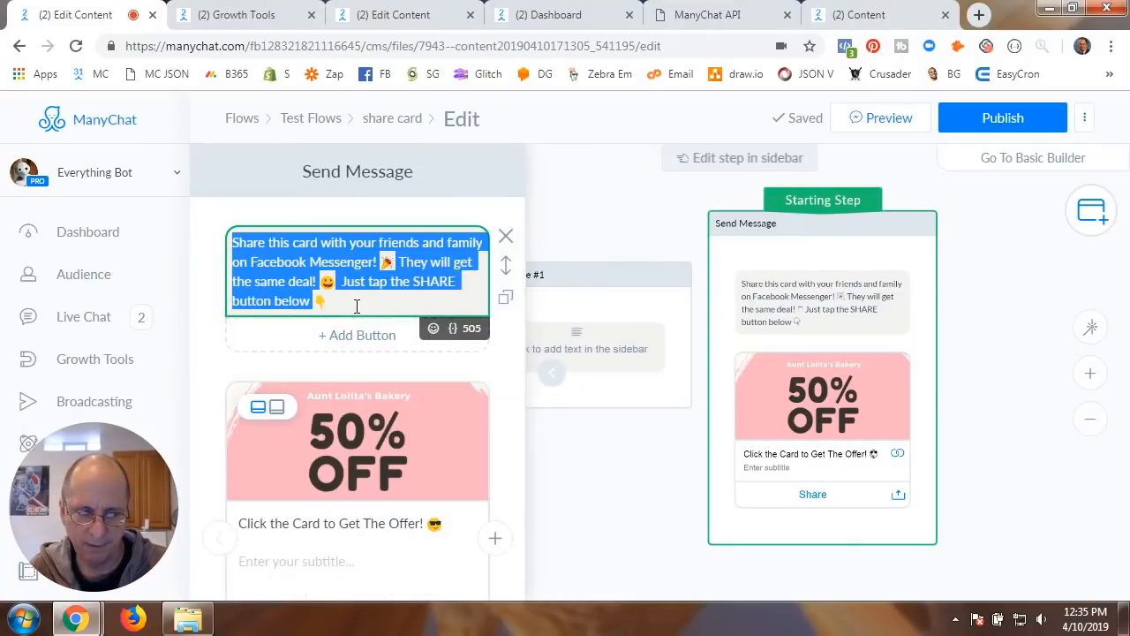
left_click(627, 207)
left_click(568, 345)
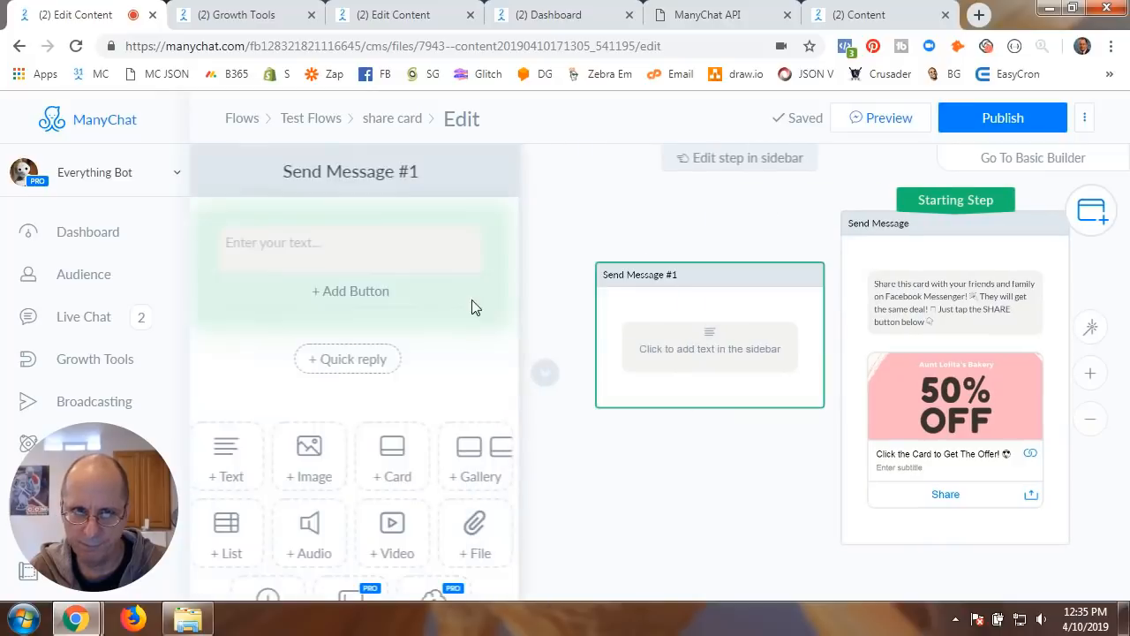
left_click(350, 251)
key("ctrl+v")
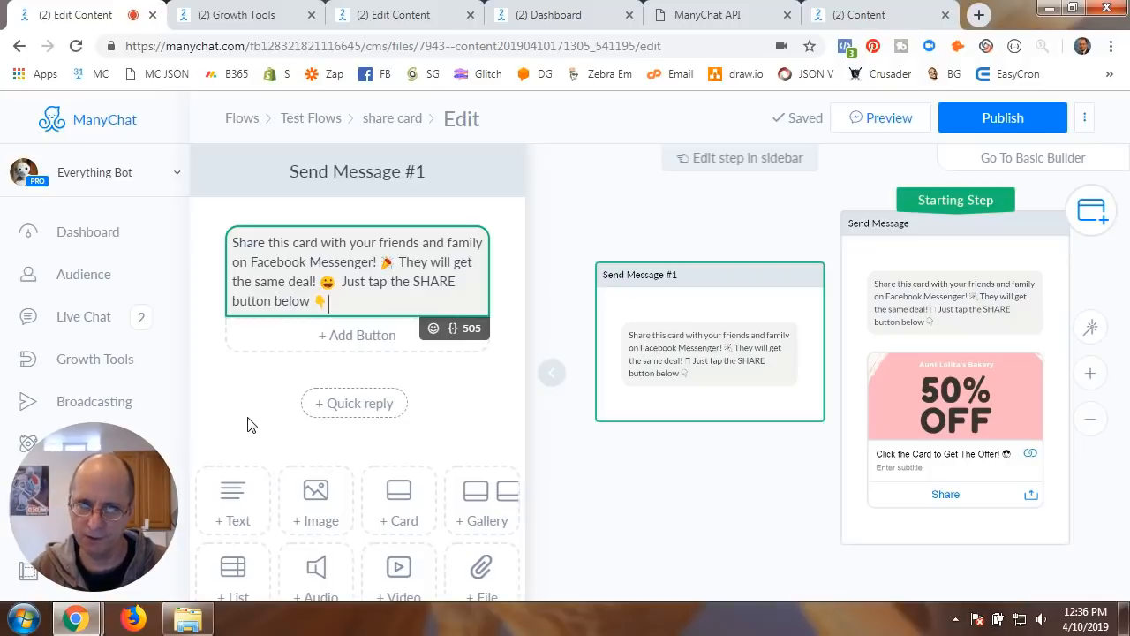
Add a card below the text in Send Message #1 and upload card image.PNG from the Bot Training > A Donut folder
scroll(237, 481, "down", 2)
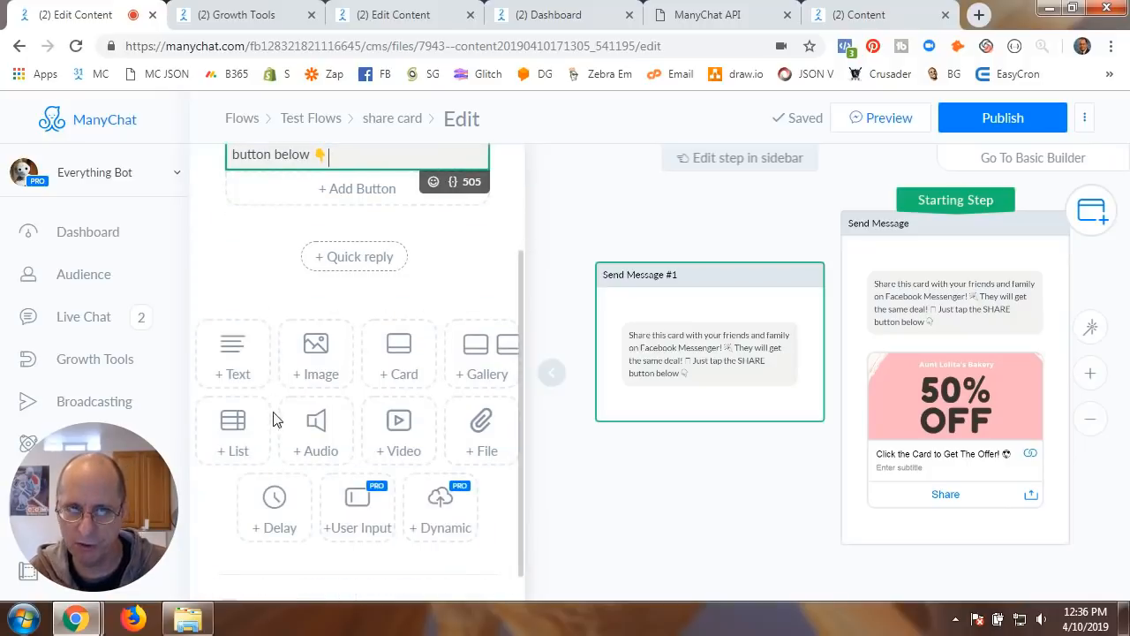
left_click(399, 354)
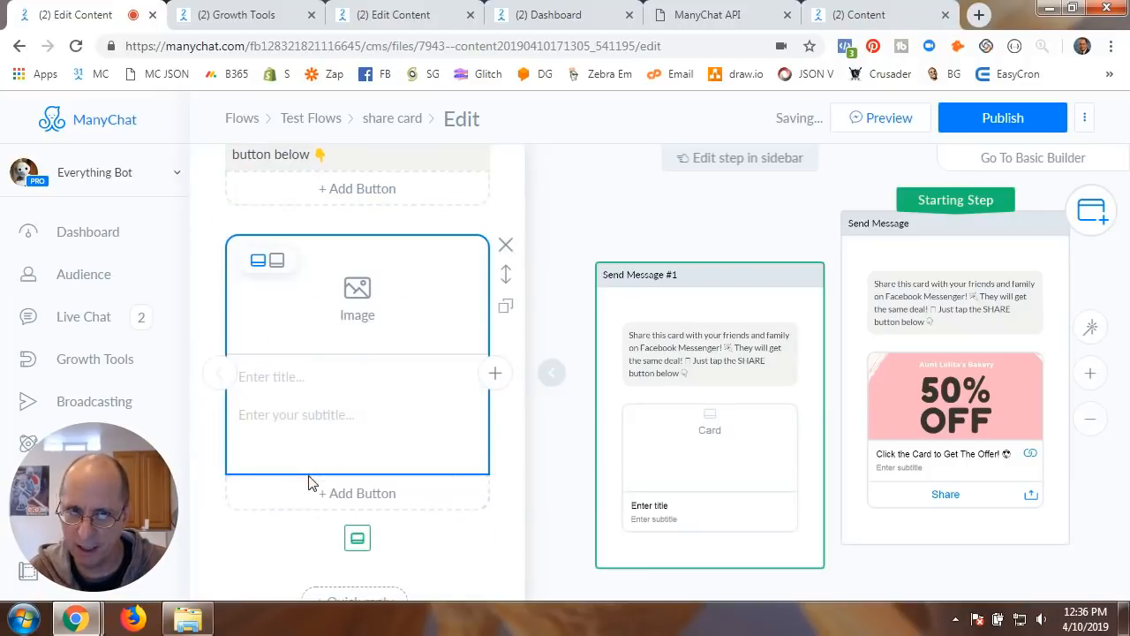
left_click(376, 286)
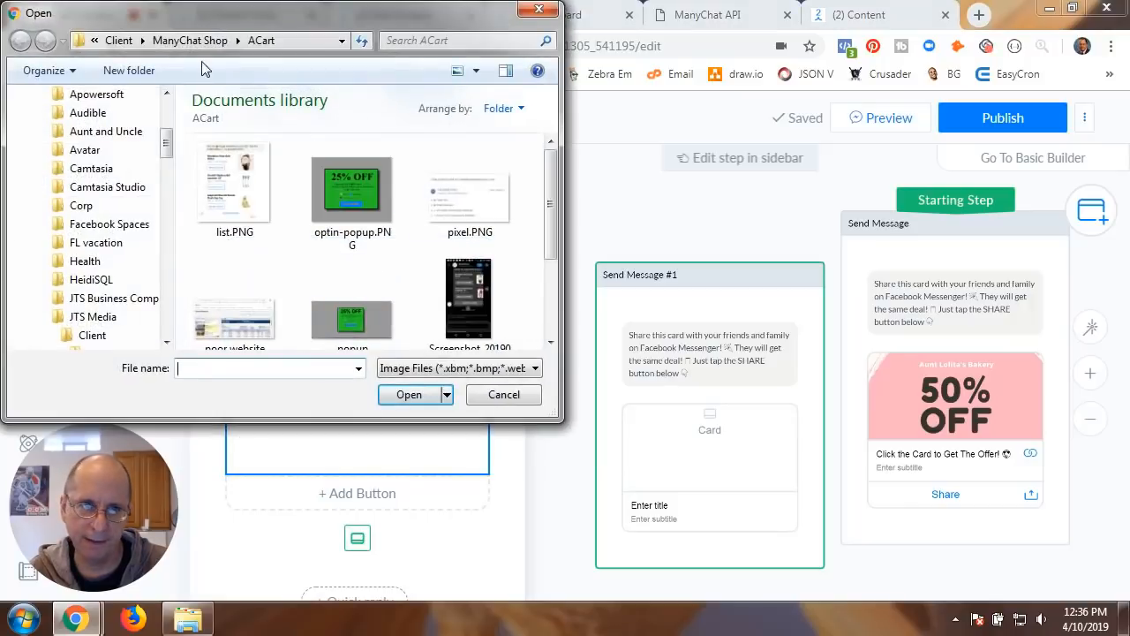
left_click(187, 42)
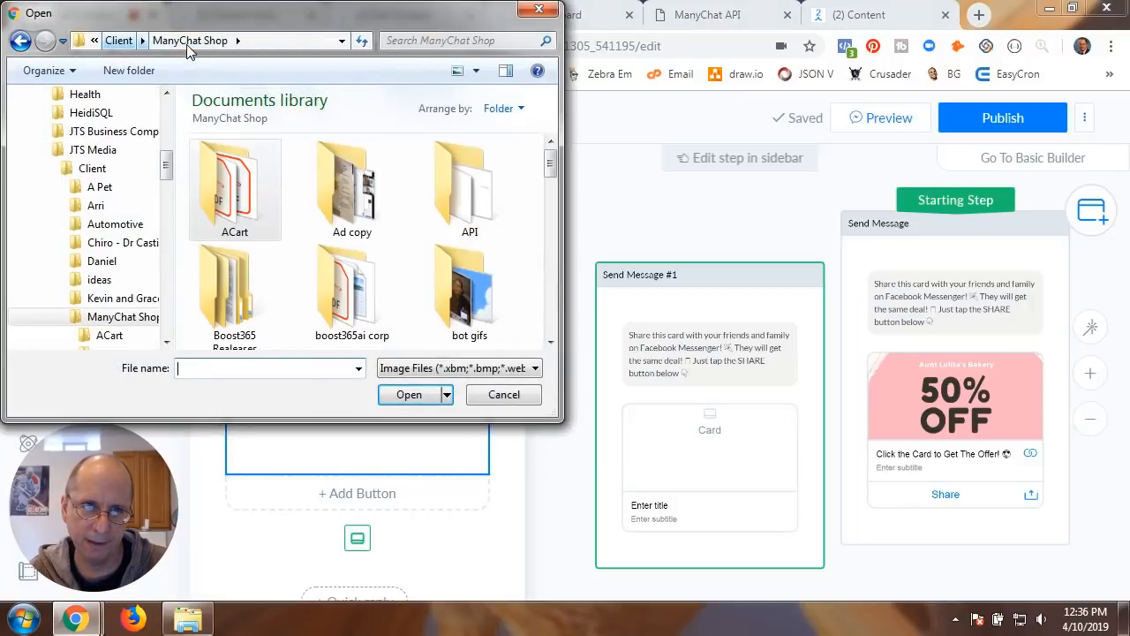
left_click(125, 41)
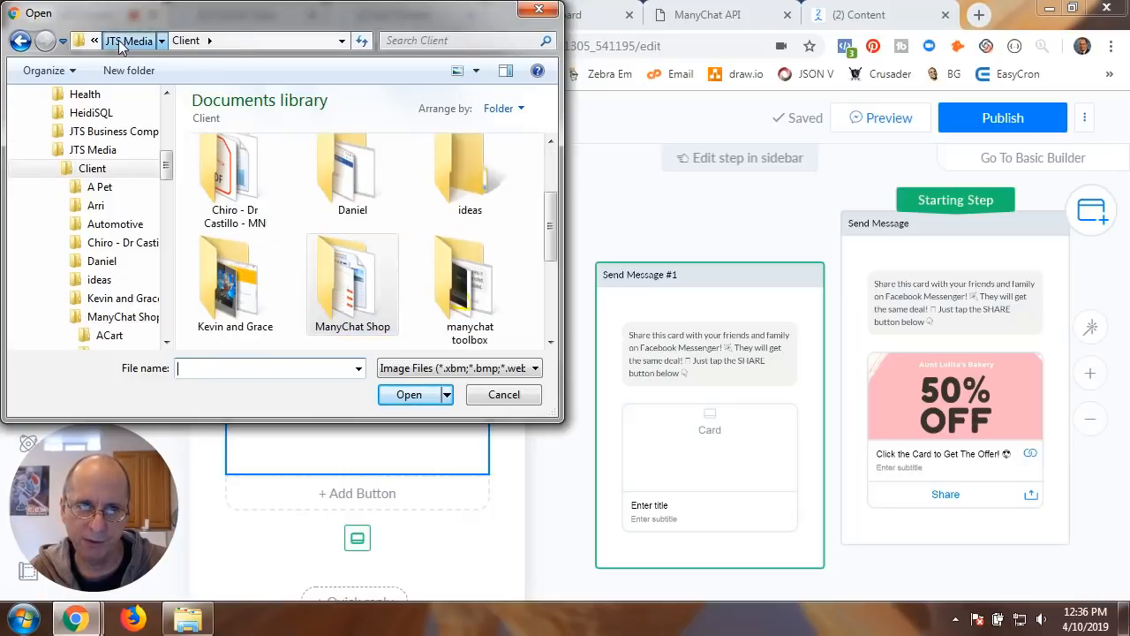
left_click(128, 40)
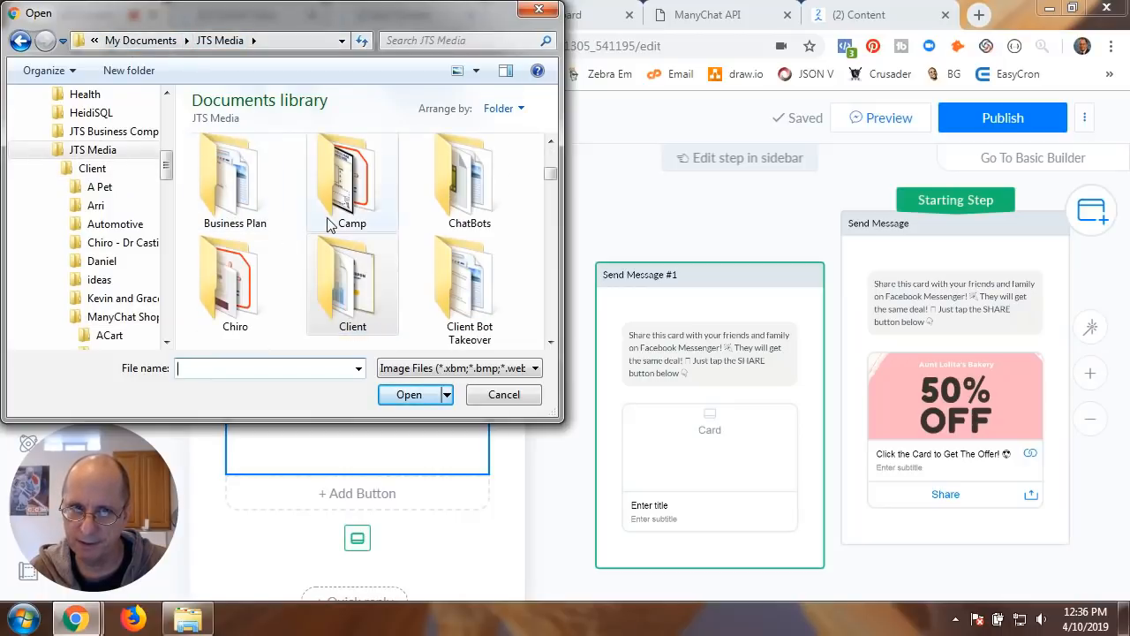
scroll(329, 221, "up", 4)
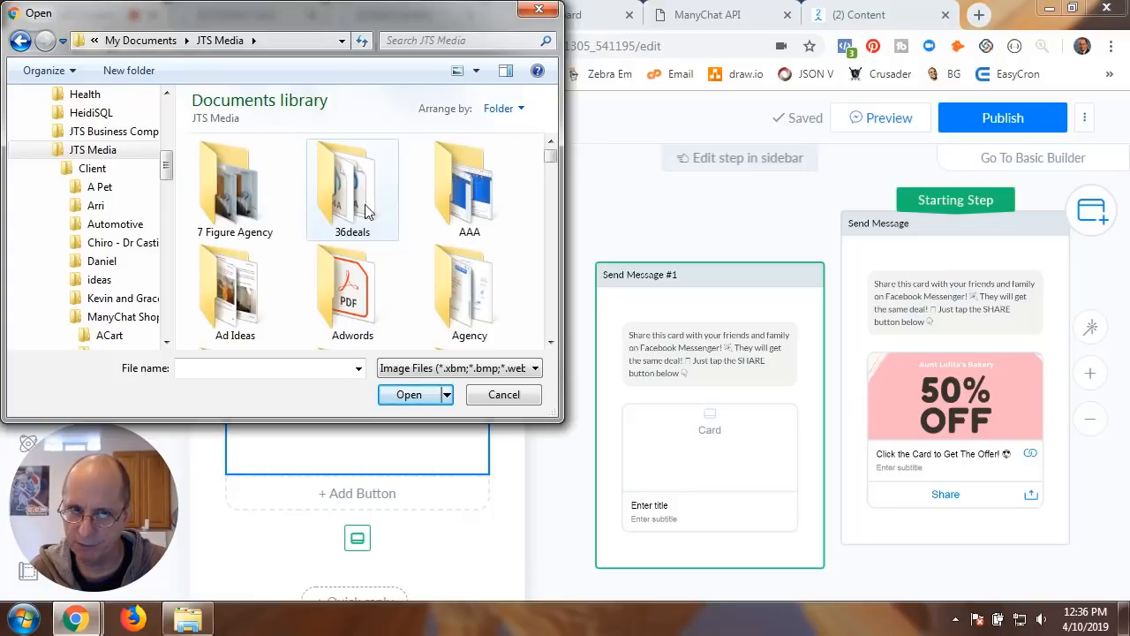
scroll(368, 230, "down", 4)
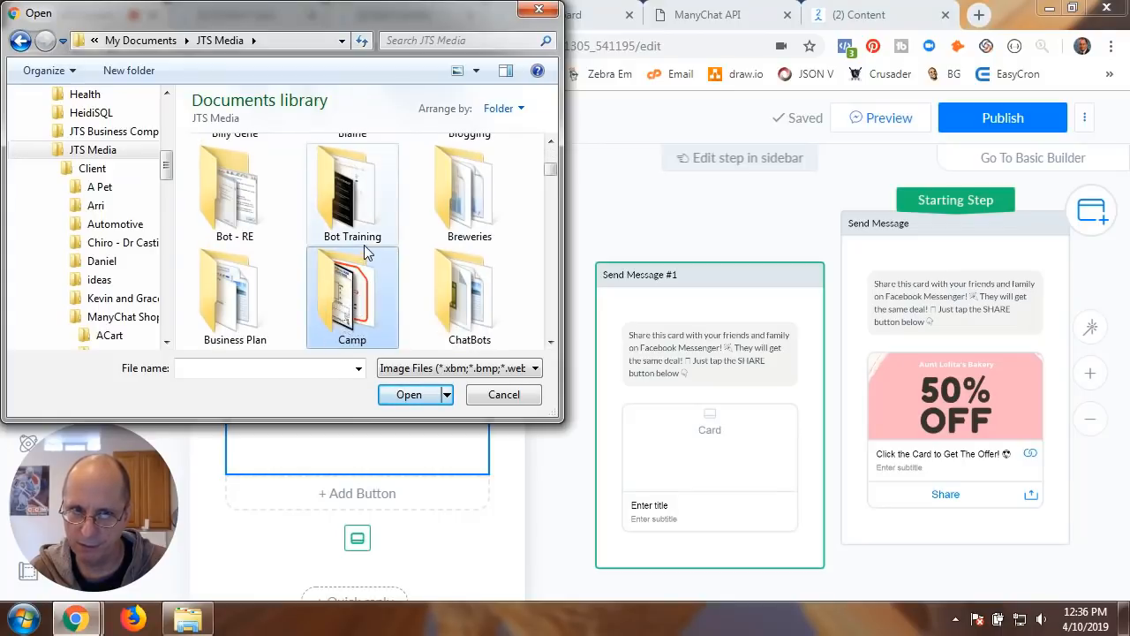
double_click(362, 205)
double_click(356, 190)
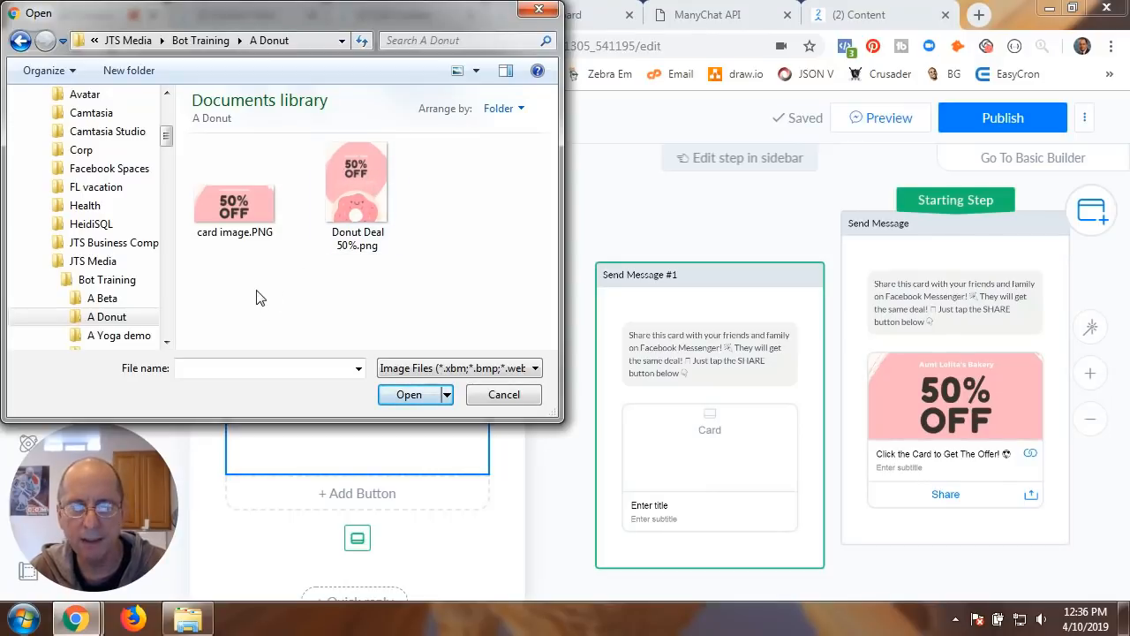
double_click(239, 210)
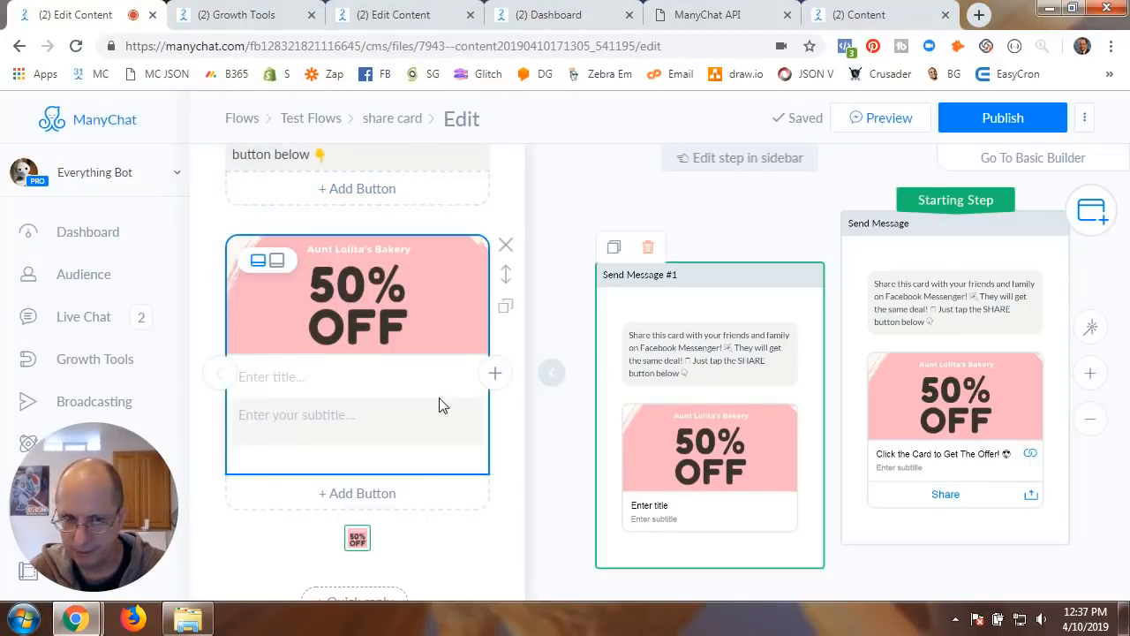
Title the new card "Click the Card to Get The Offer" followed by the sunglasses emoji
left_click(278, 380)
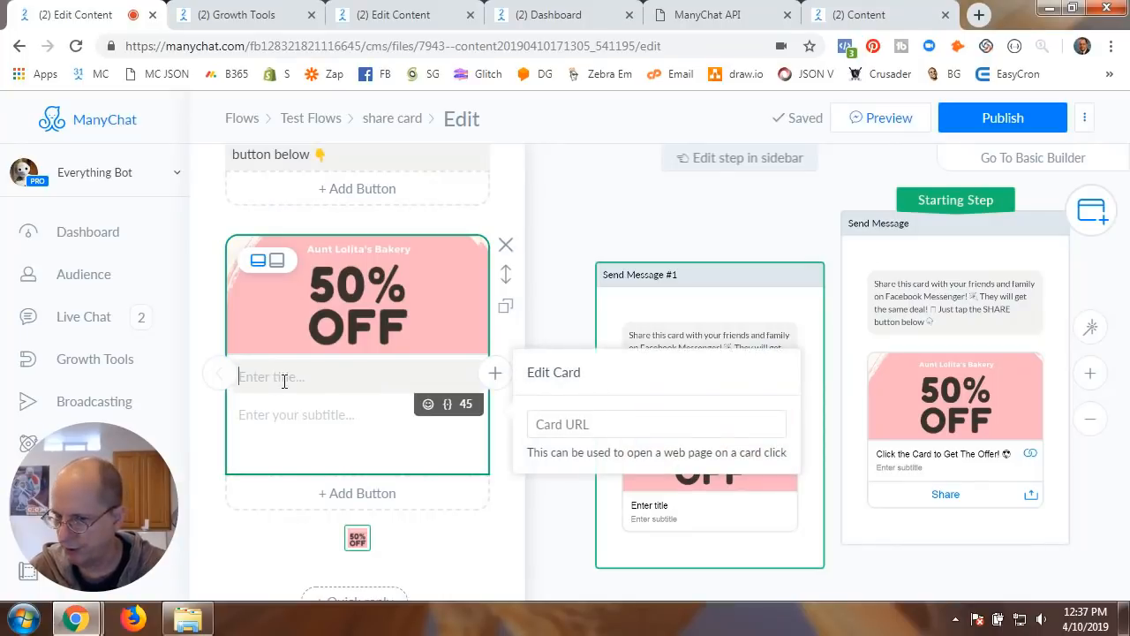
type("Clk")
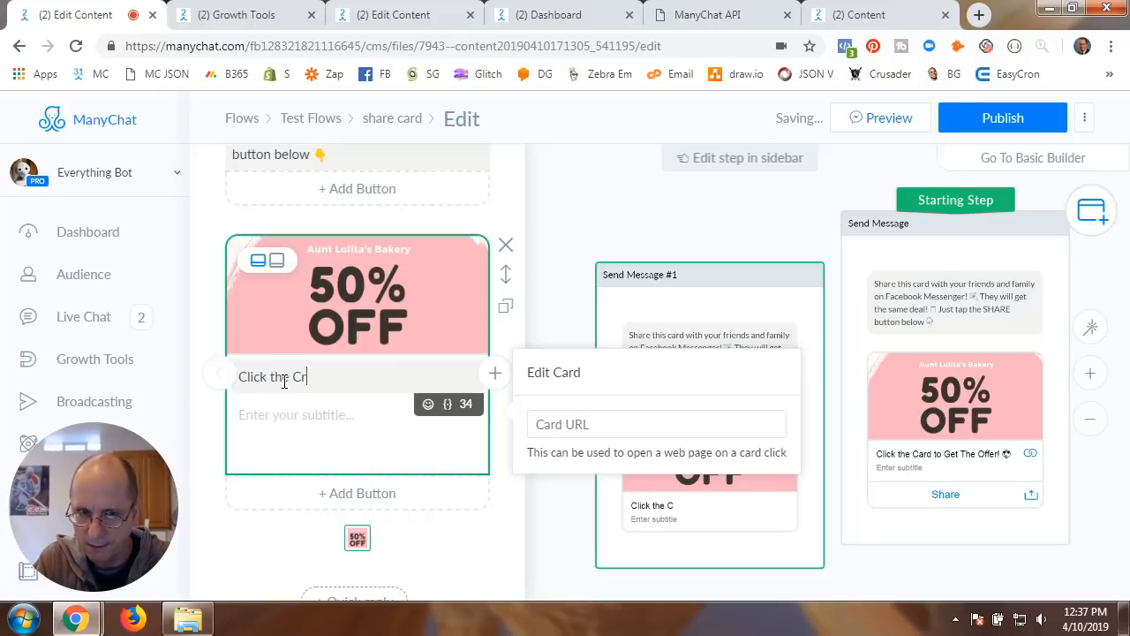
type("ck the Card")
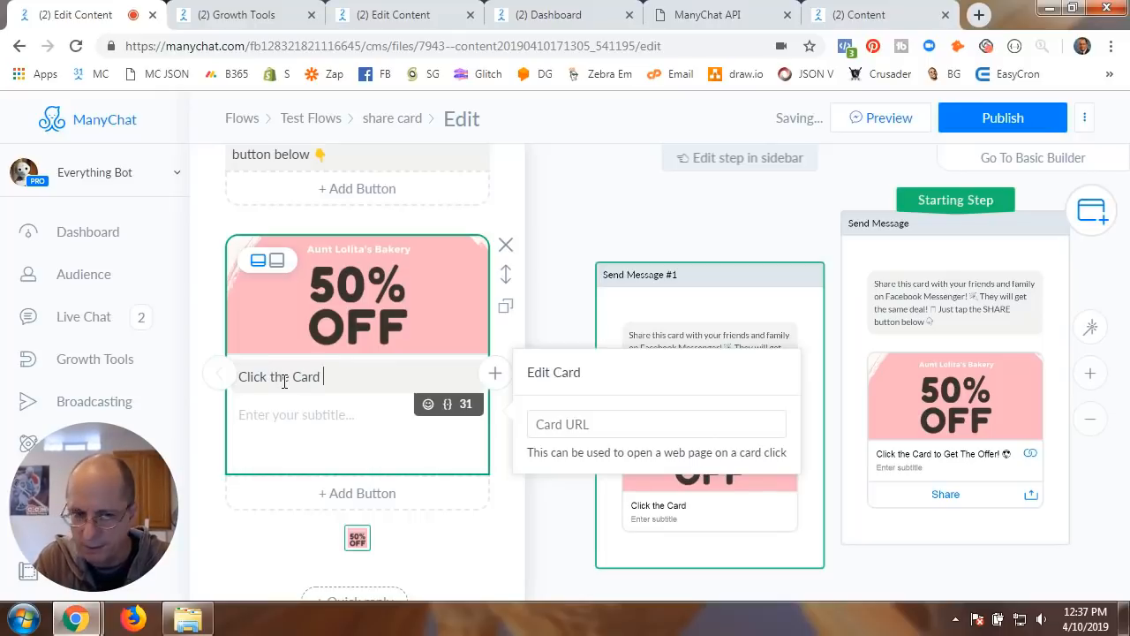
type(" to Get The Offer")
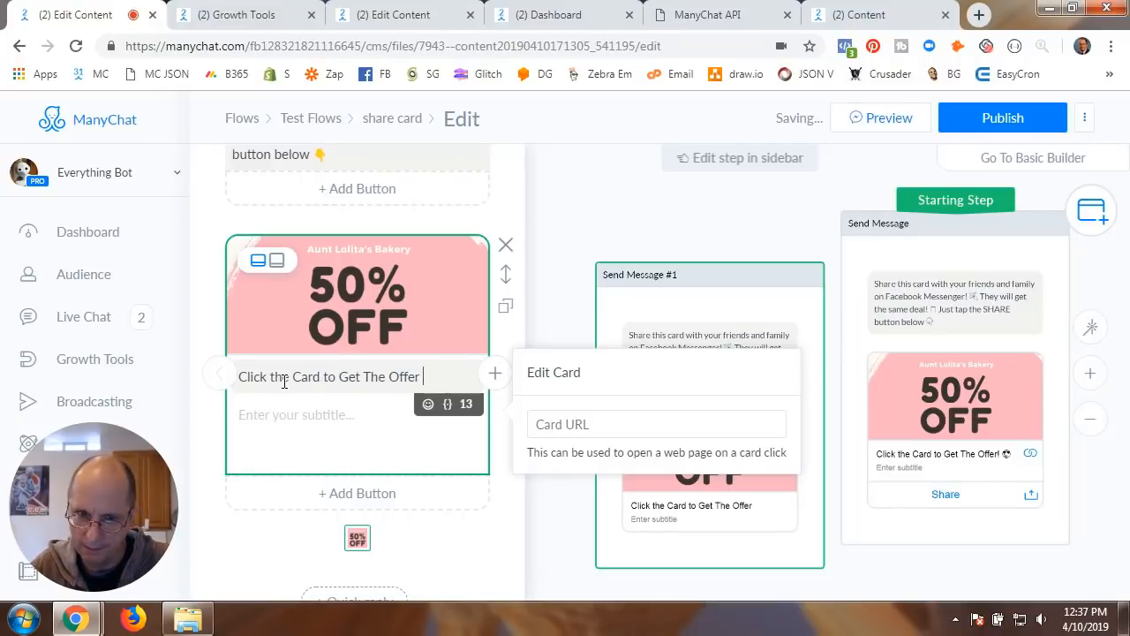
left_click(430, 406)
left_click(245, 503)
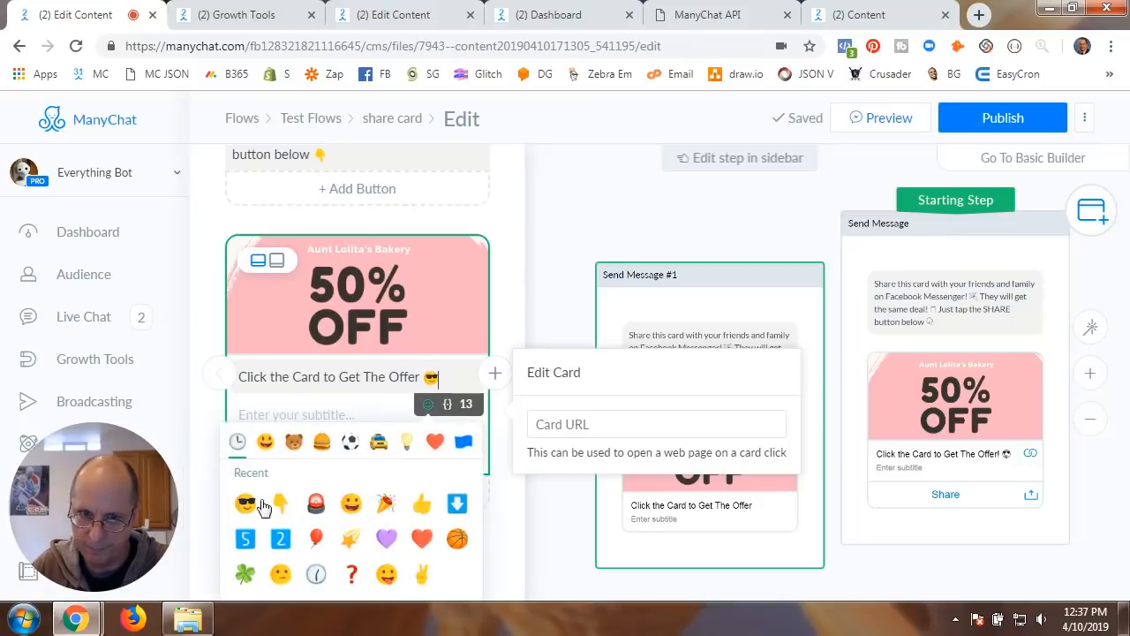
left_click(403, 285)
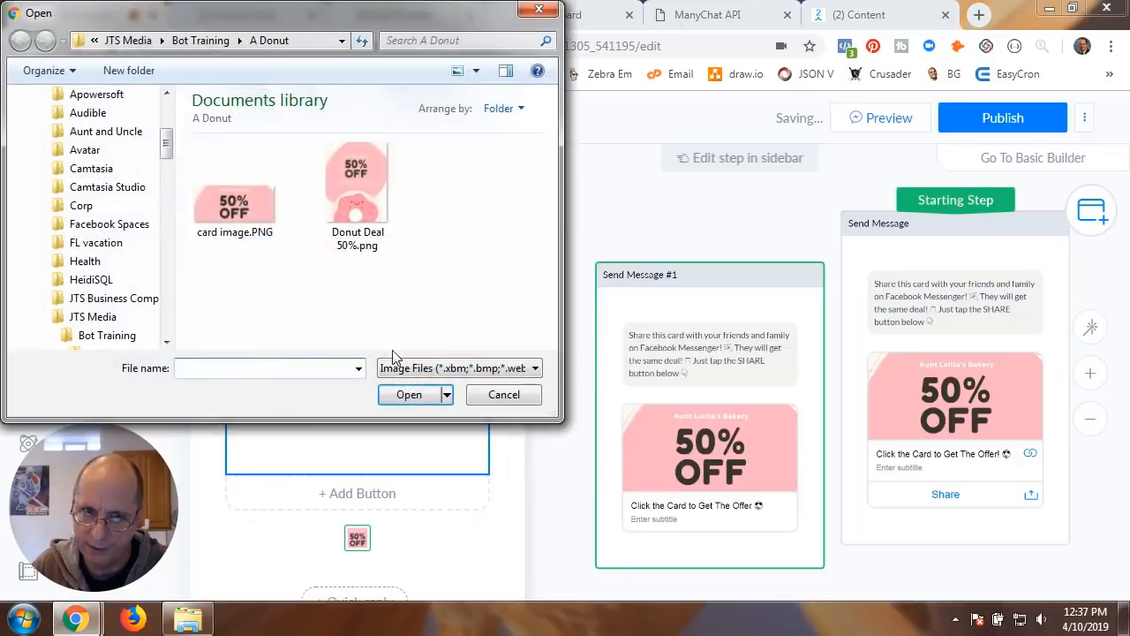
left_click(490, 400)
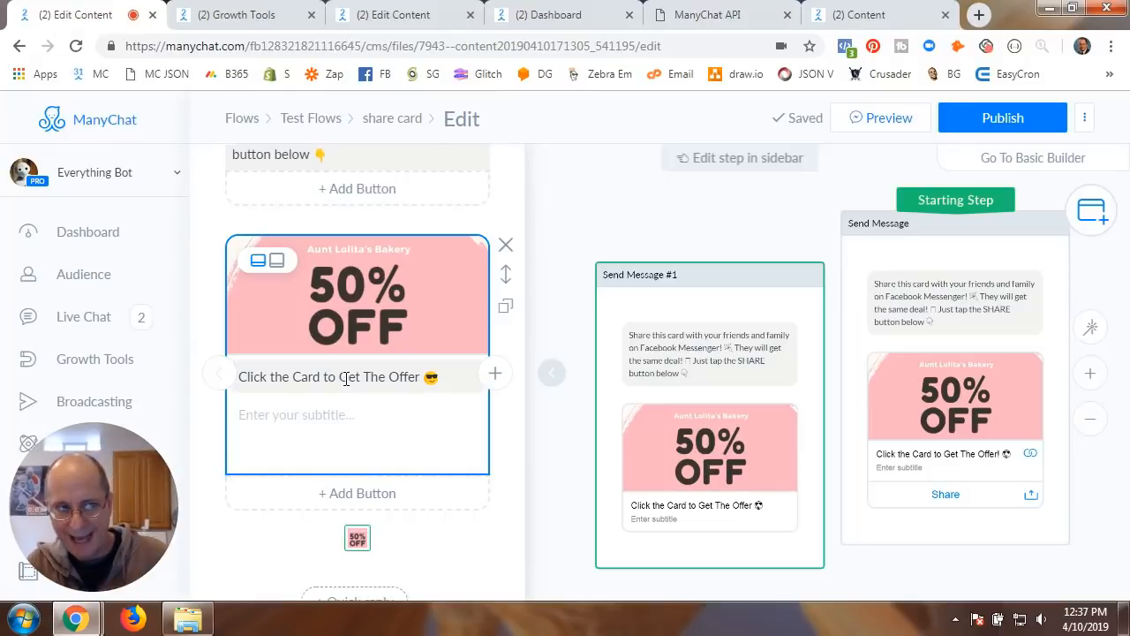
Switch to the Coupon Redemption flow and examine the starting condition, Condition #1 and the messages their branches lead to
left_click(391, 14)
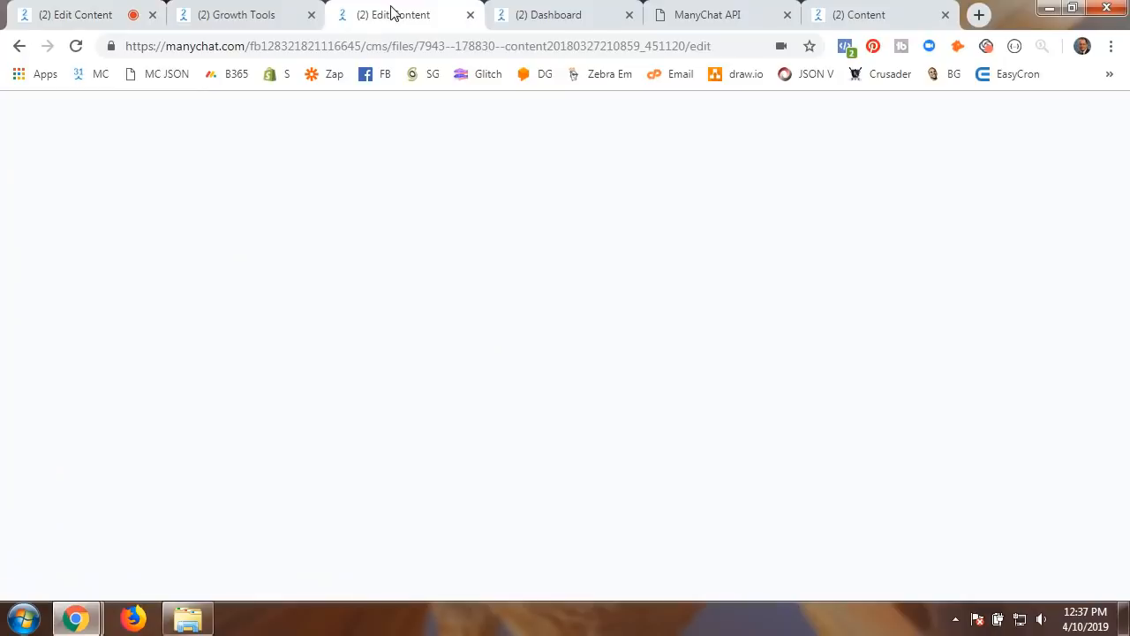
scroll(411, 367, "down", 2)
left_click_drag(380, 414, 603, 451)
scroll(404, 297, "down", 1)
left_click_drag(353, 330, 429, 434)
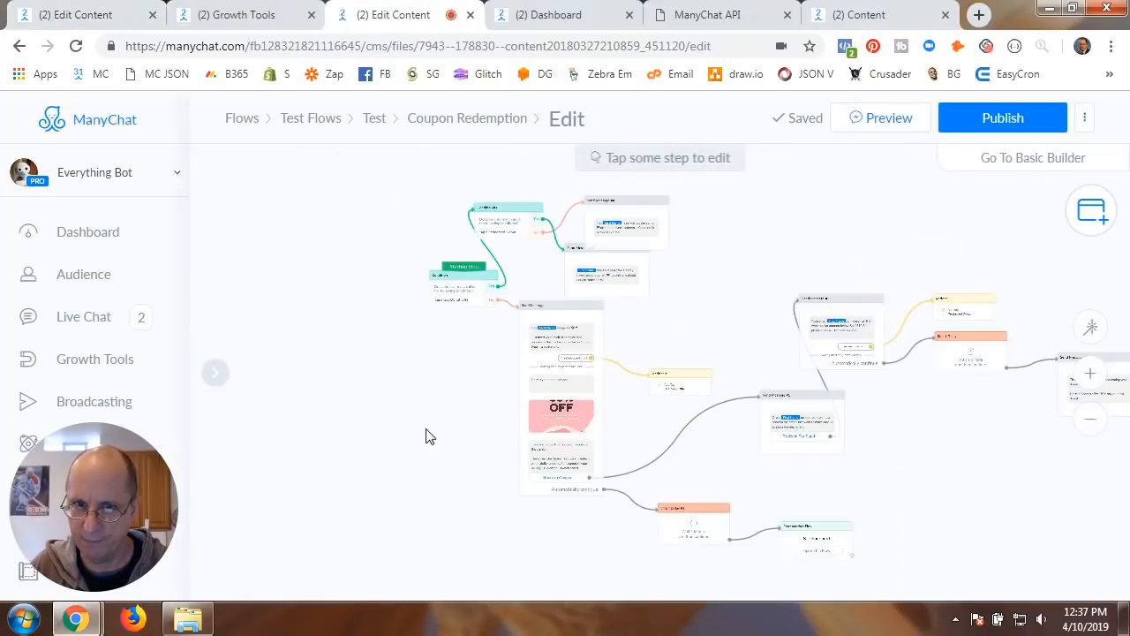
scroll(429, 434, "up", 2)
left_click_drag(501, 292, 484, 466)
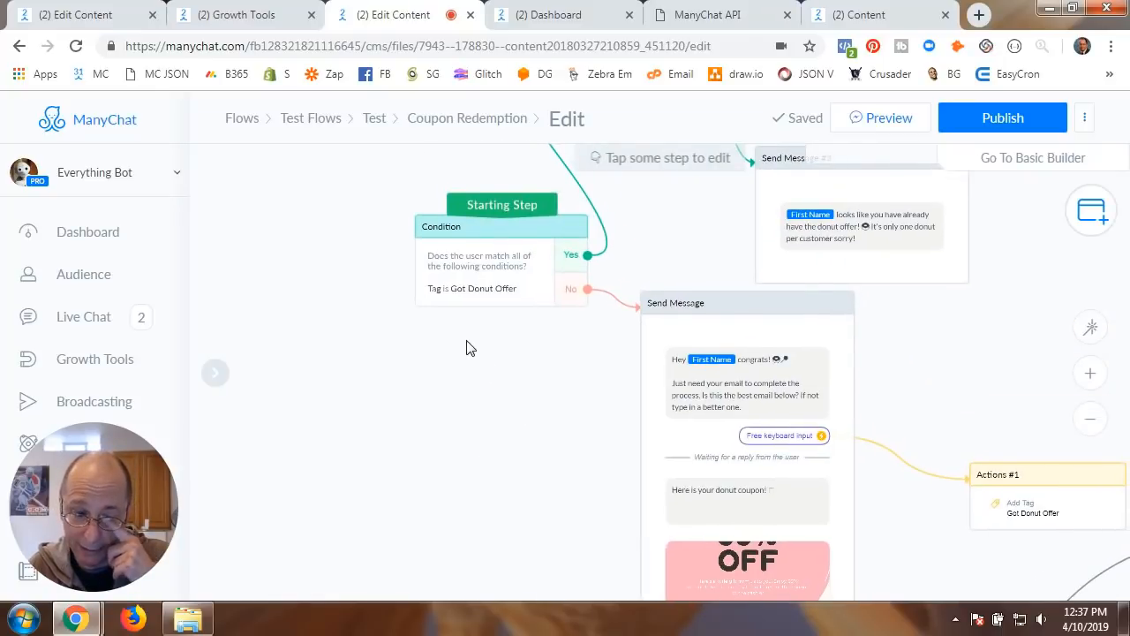
left_click_drag(471, 348, 416, 486)
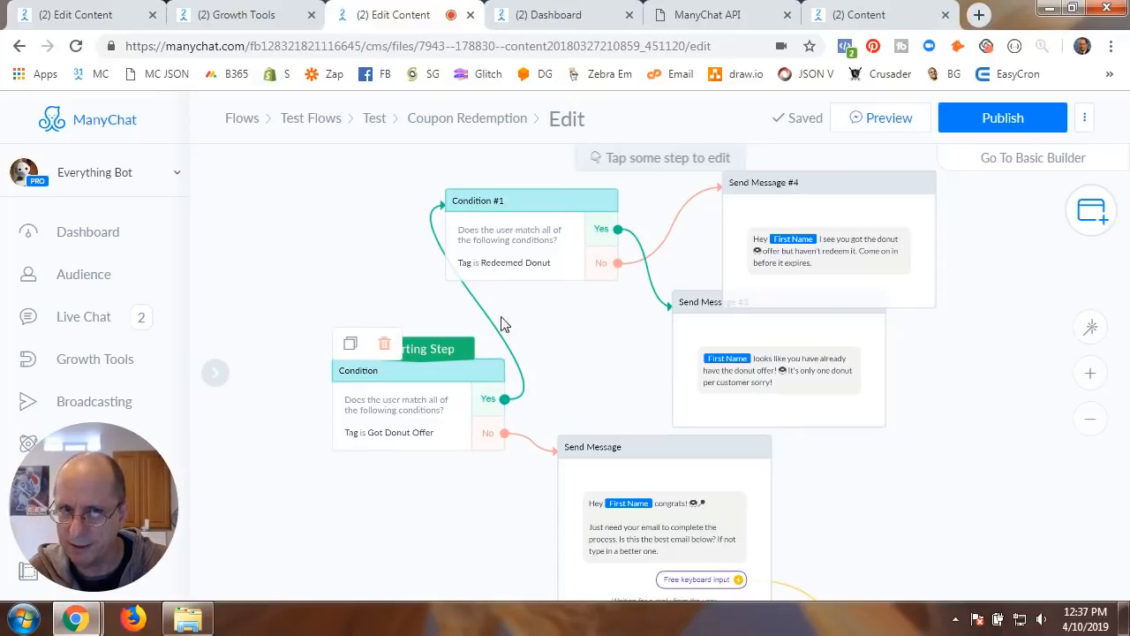
mouse_move(684, 265)
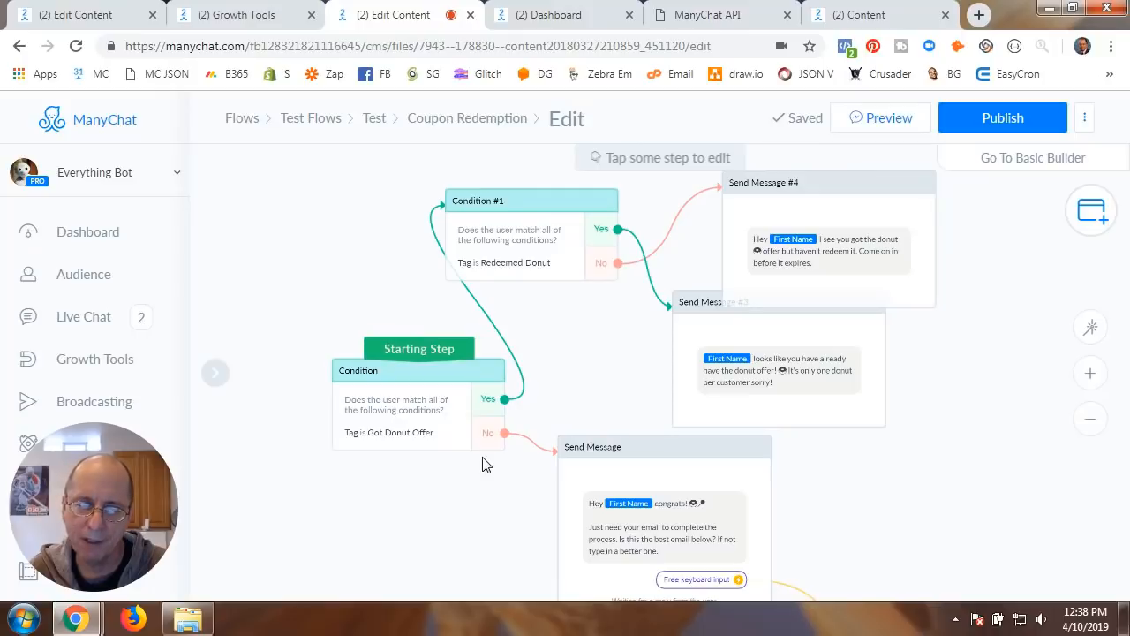
Review the donut offer's Messenger Ref URL setup, the Growth Tools list and the widget types offered for a new growth tool
left_click(245, 18)
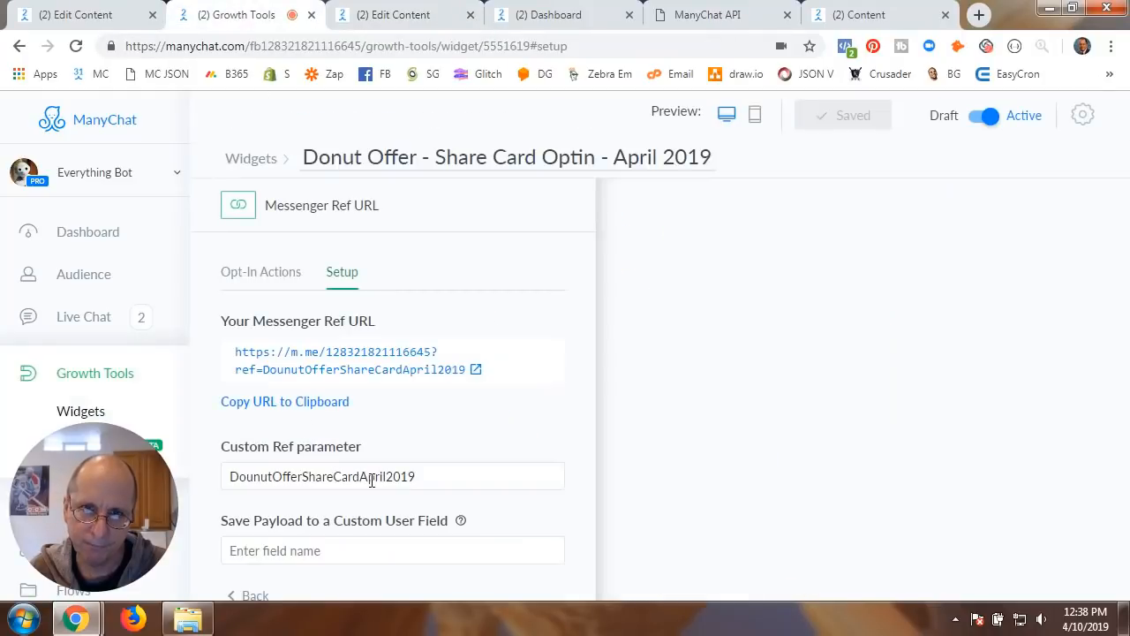
left_click(252, 159)
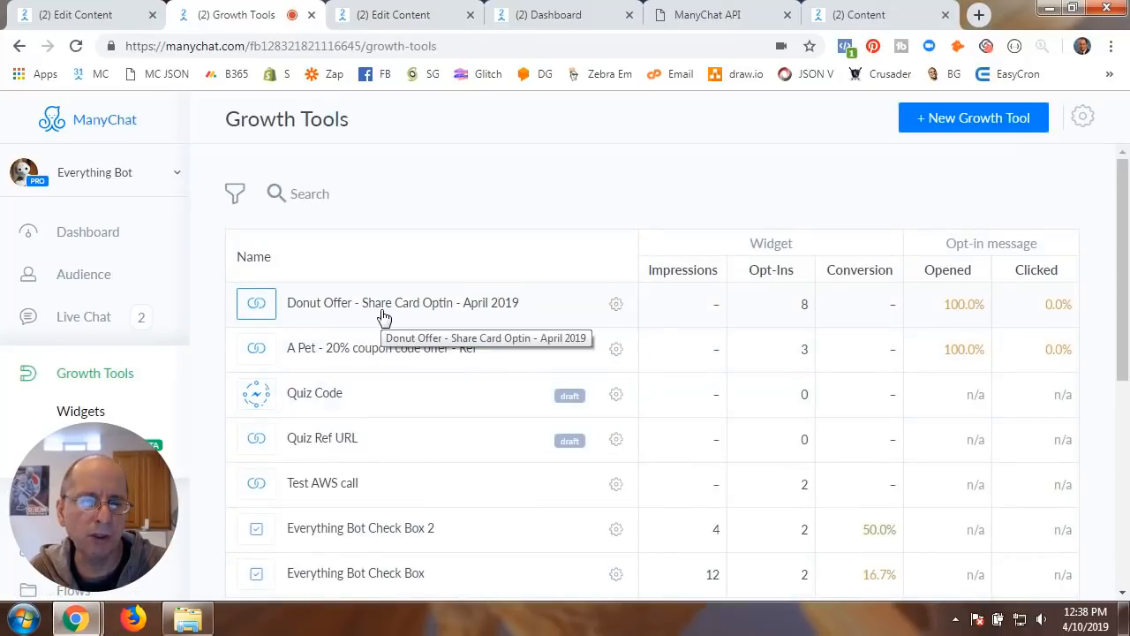
left_click(979, 124)
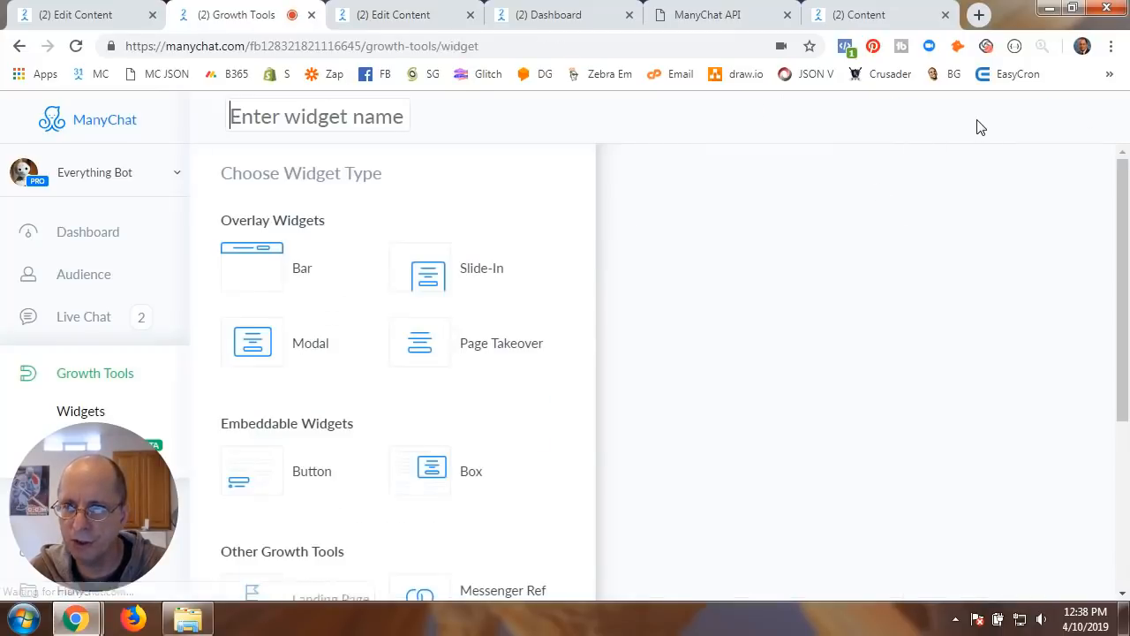
scroll(427, 470, "down", 3)
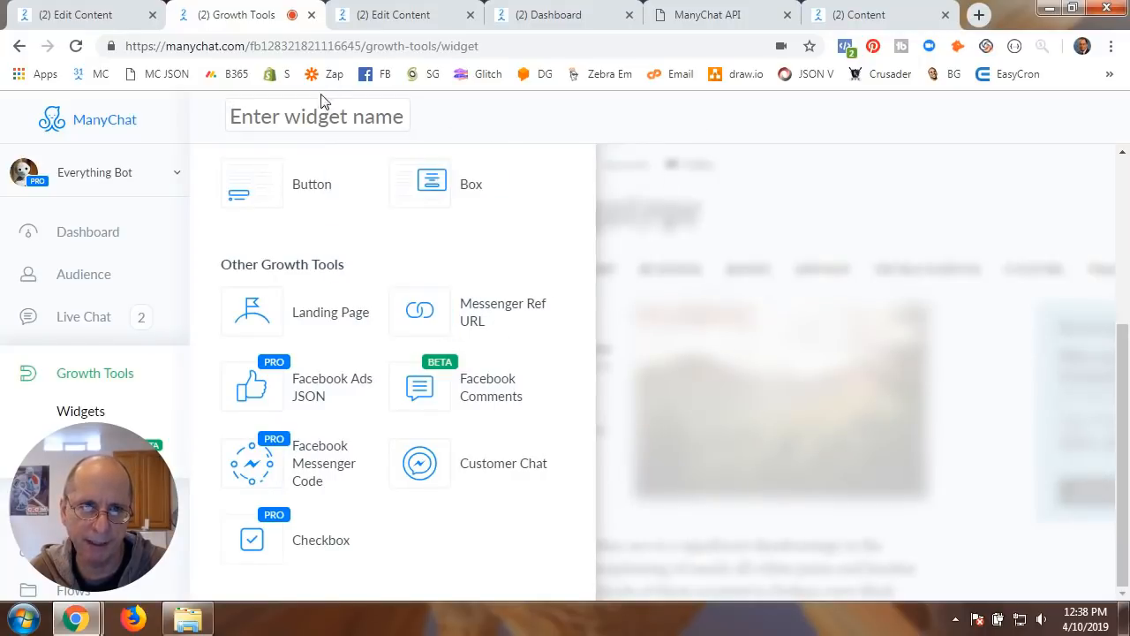
left_click(20, 47)
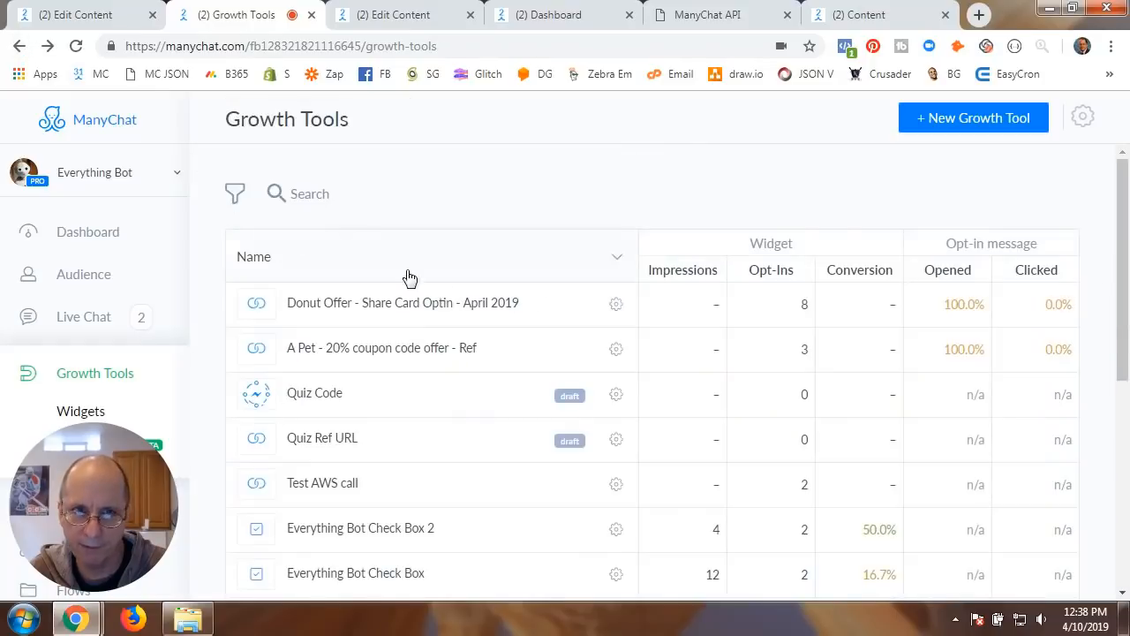
Open the Donut Offer - Share Card Optin - April 2019 growth tool and compare its opt-in message with the Coupon Redemption flow
left_click(432, 315)
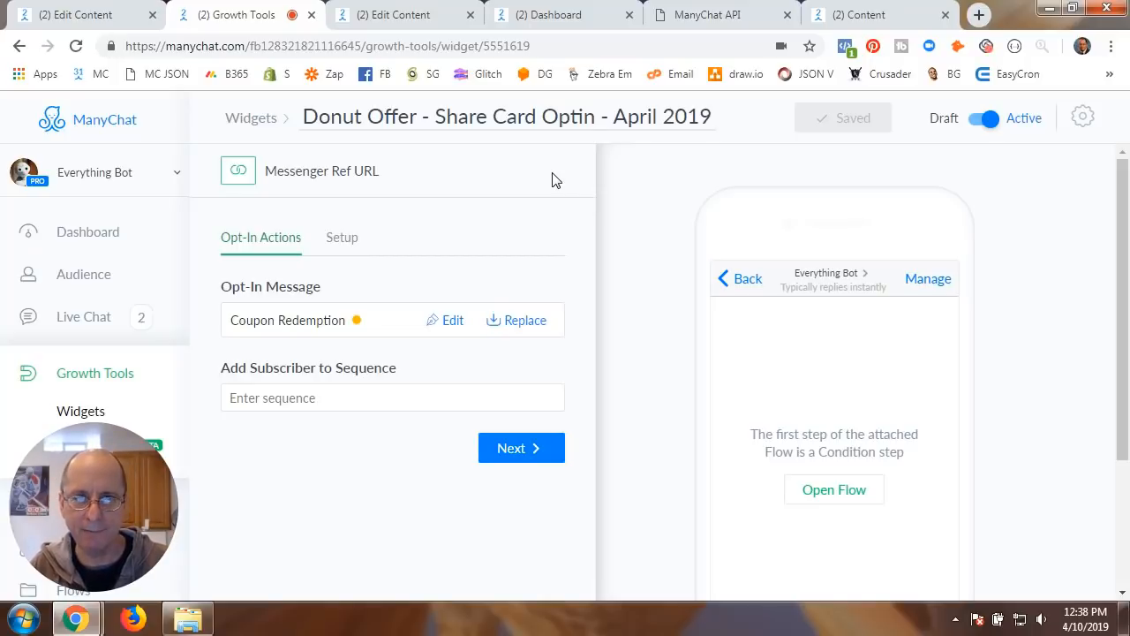
left_click(405, 15)
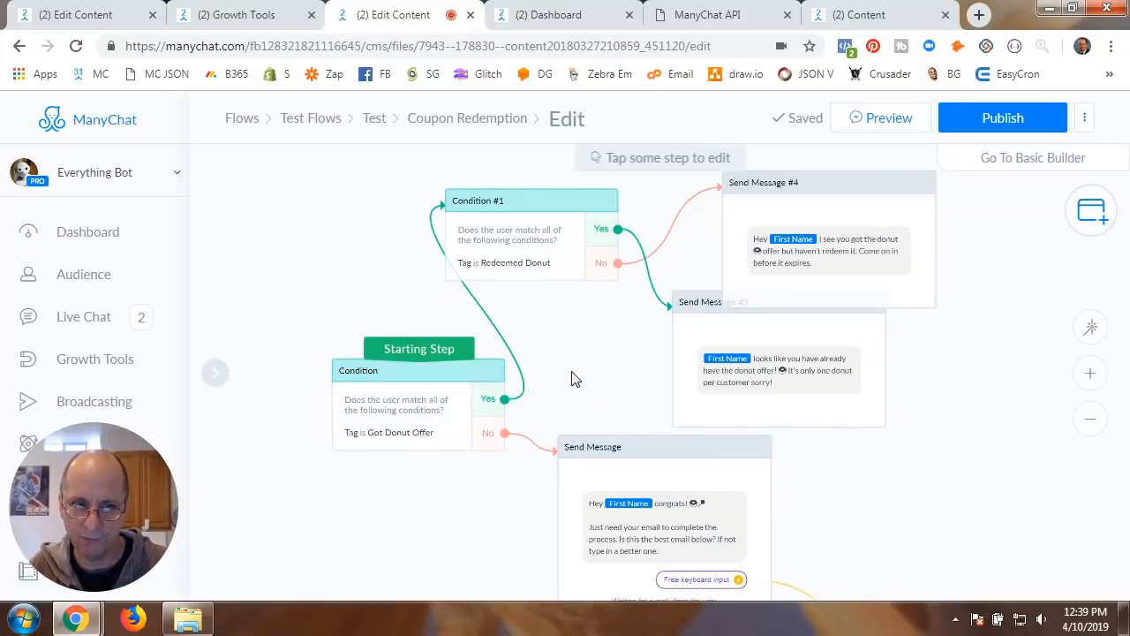
left_click(251, 15)
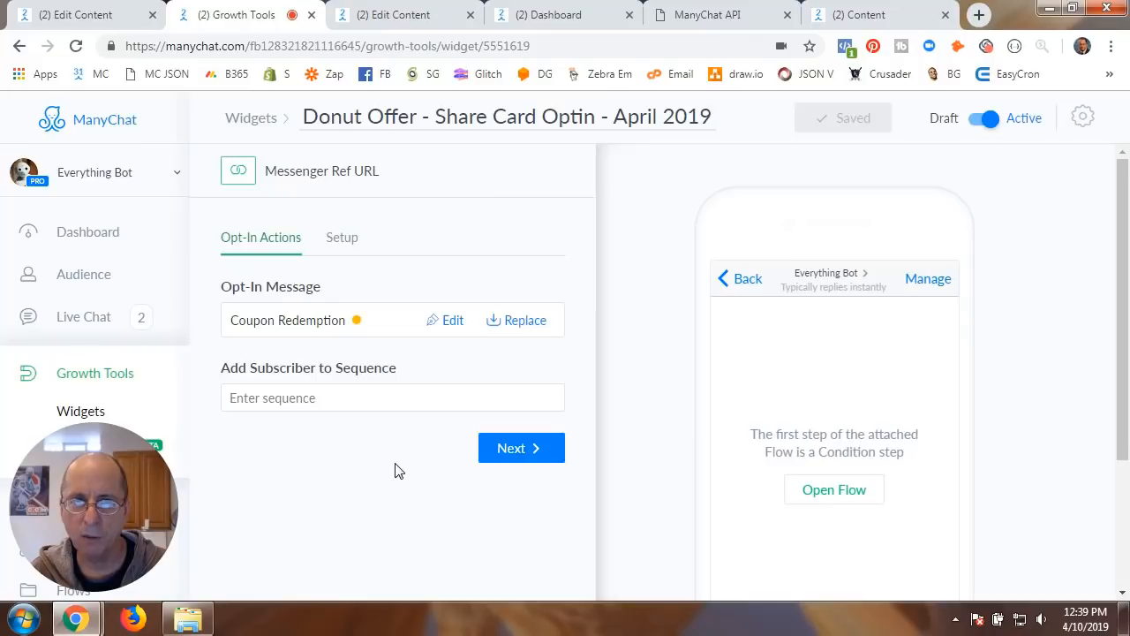
Publish the Coupon Redemption flow and return to the donut offer growth tool
left_click(422, 16)
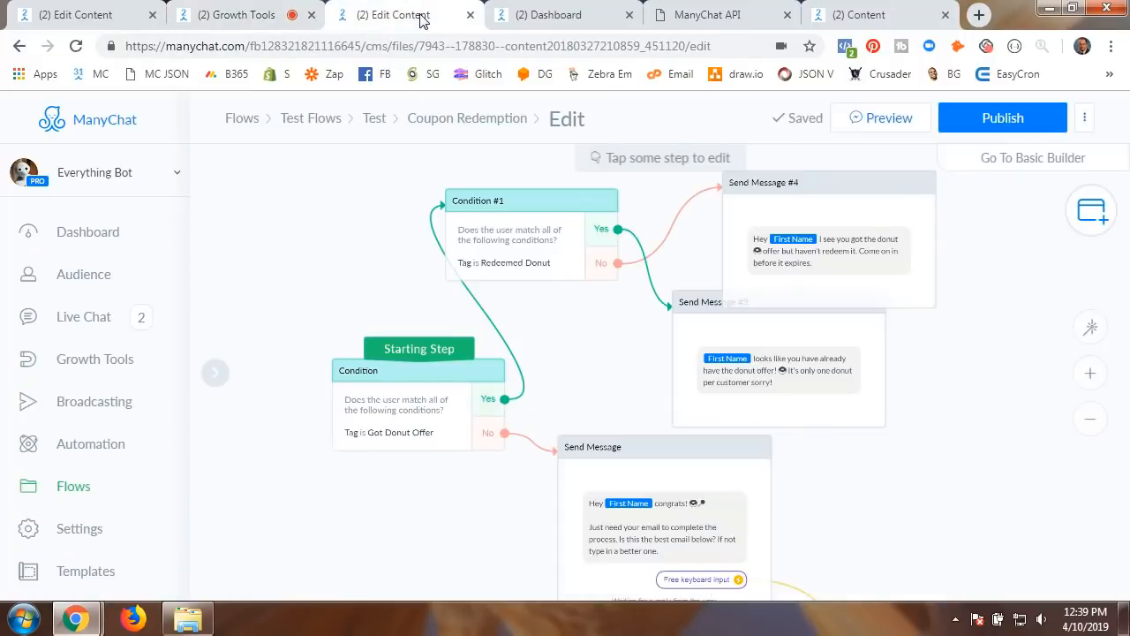
left_click(1042, 128)
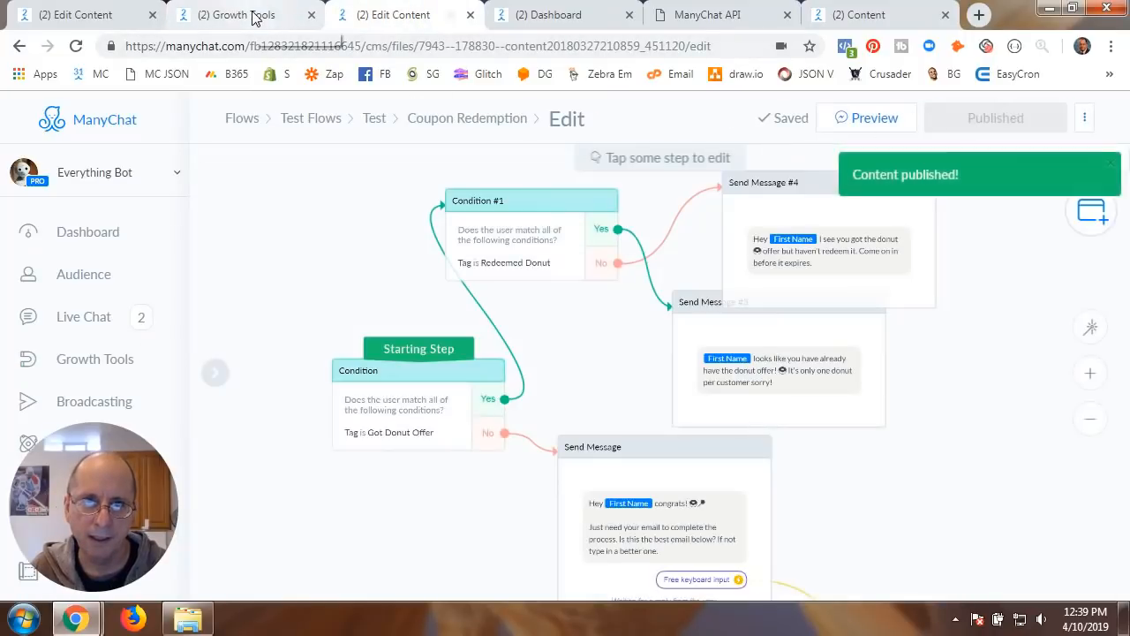
left_click(255, 21)
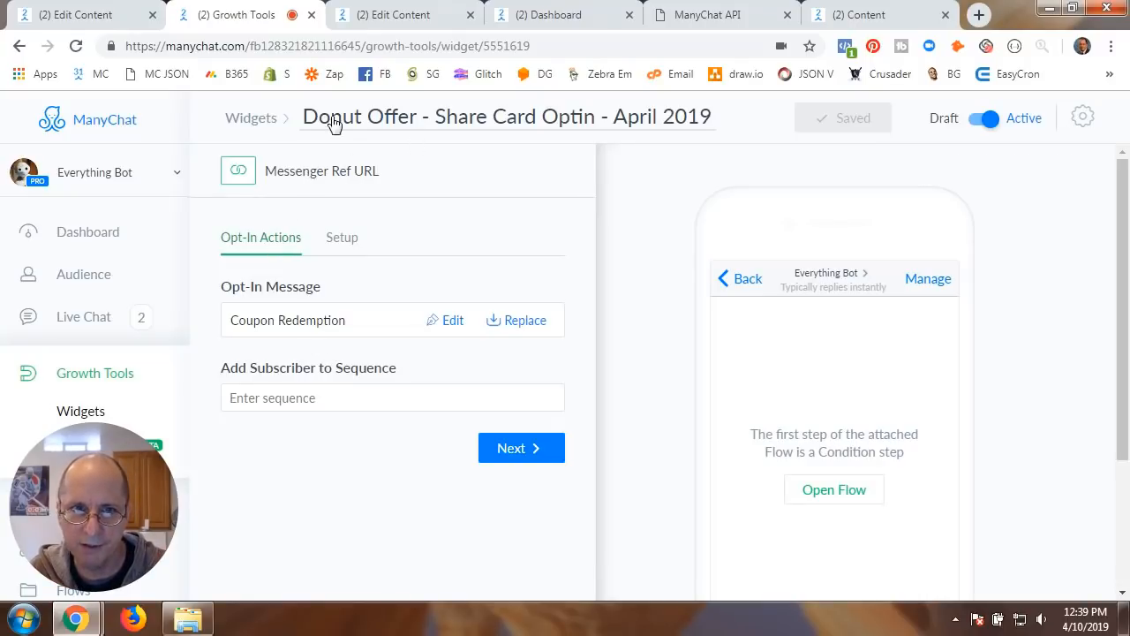
Set the growth tool's opt-in message to the Coupon Redemption flow from the Test folder inside Test Flows
left_click(517, 326)
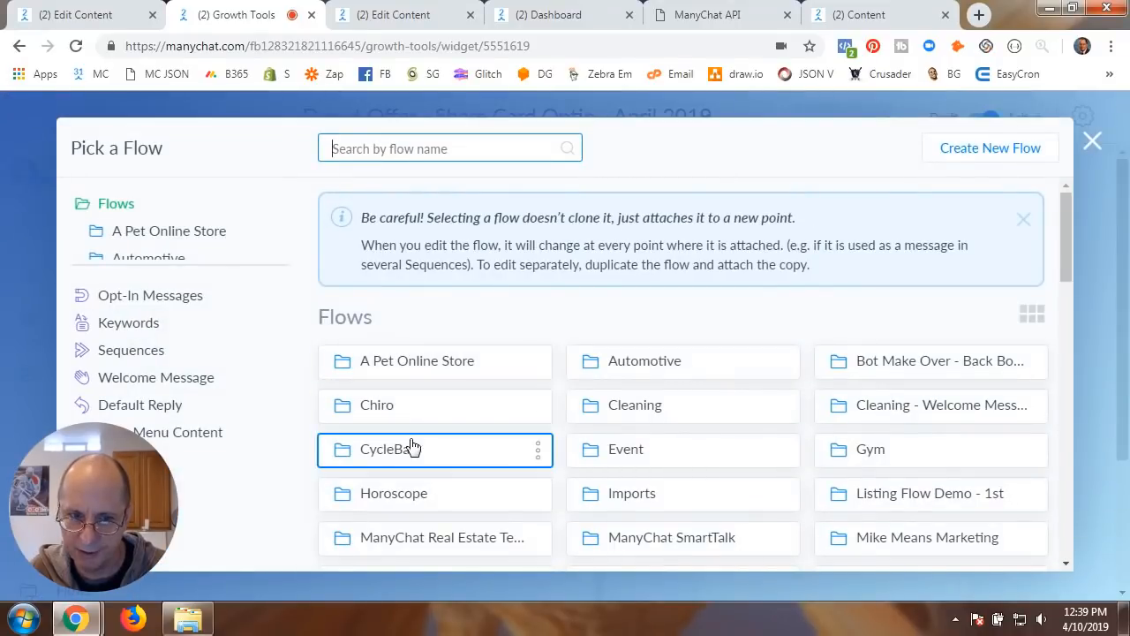
scroll(689, 397, "down", 3)
left_click(648, 344)
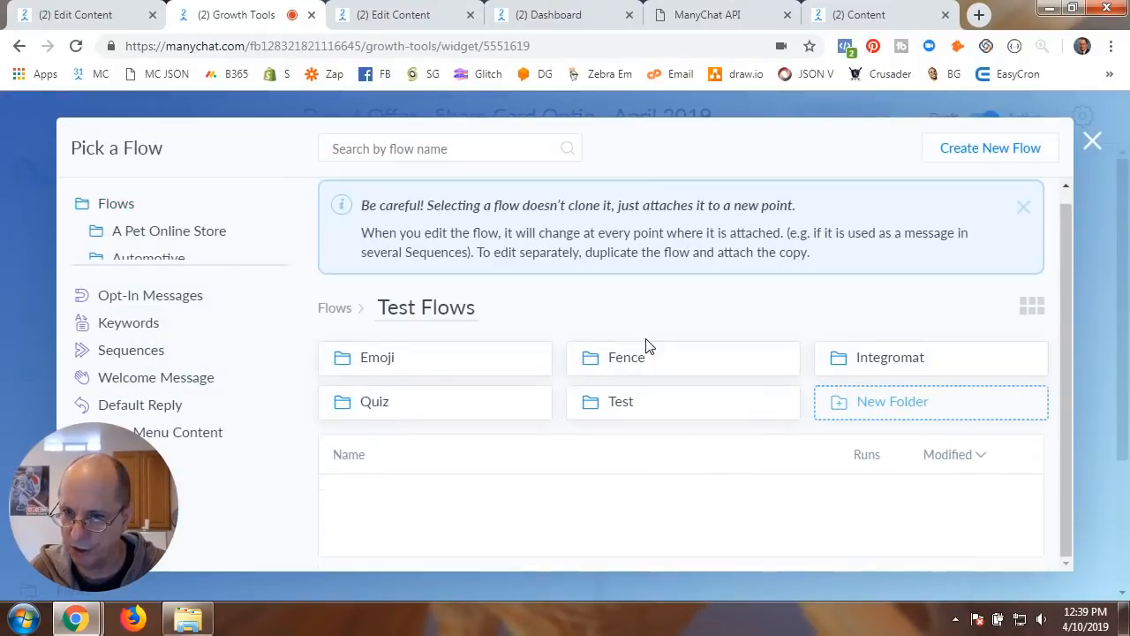
left_click(632, 386)
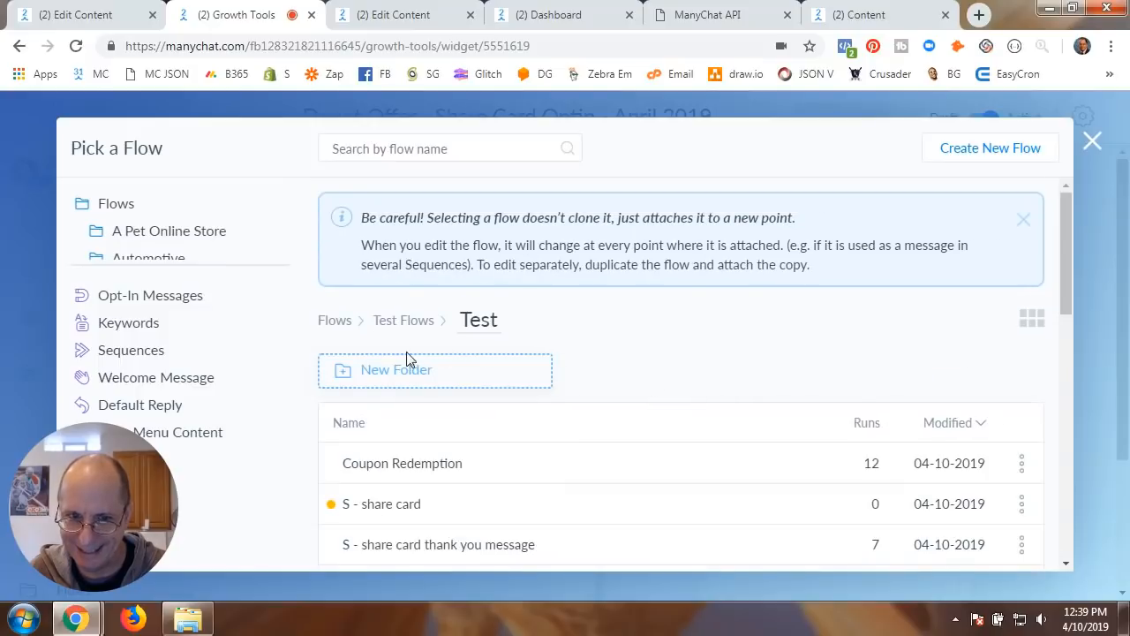
scroll(391, 457, "down", 2)
left_click(436, 331)
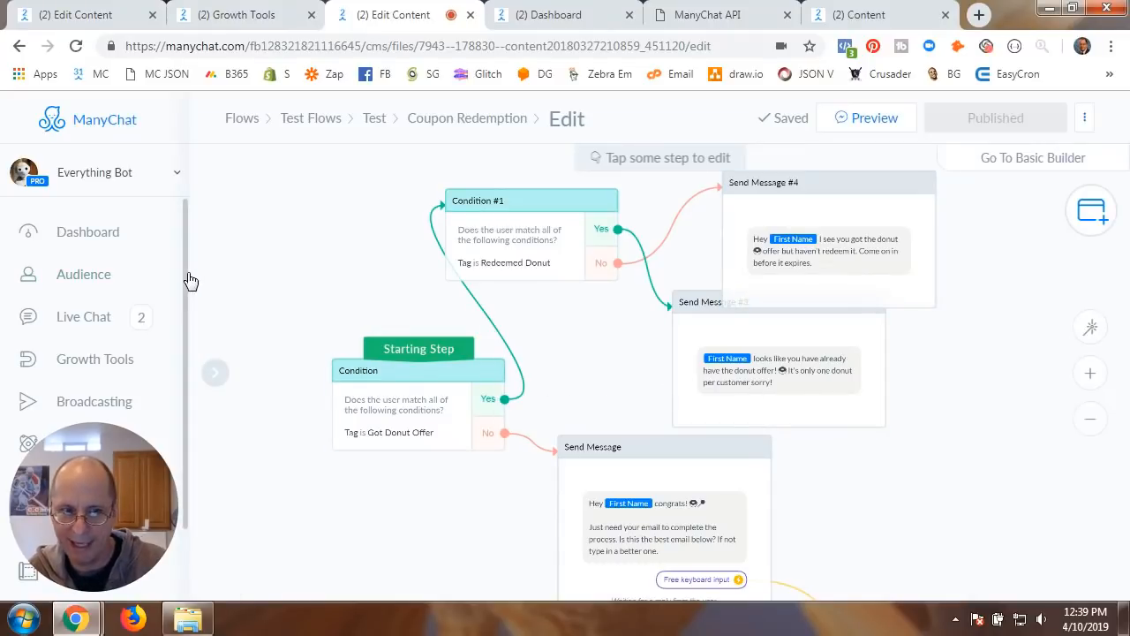
left_click(250, 15)
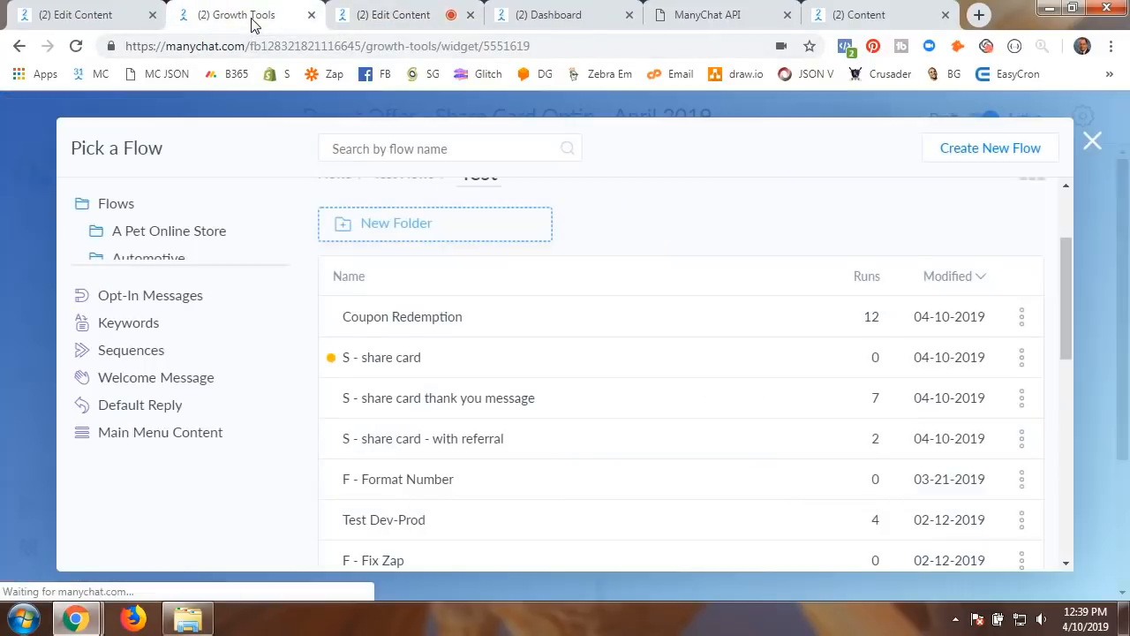
left_click(431, 325)
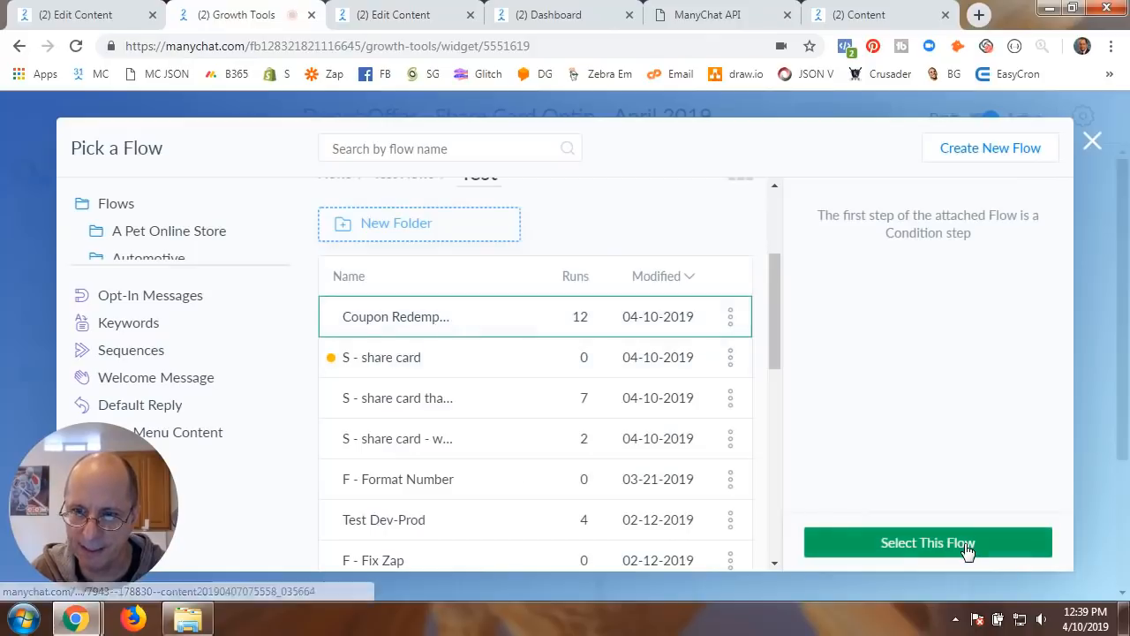
left_click(877, 543)
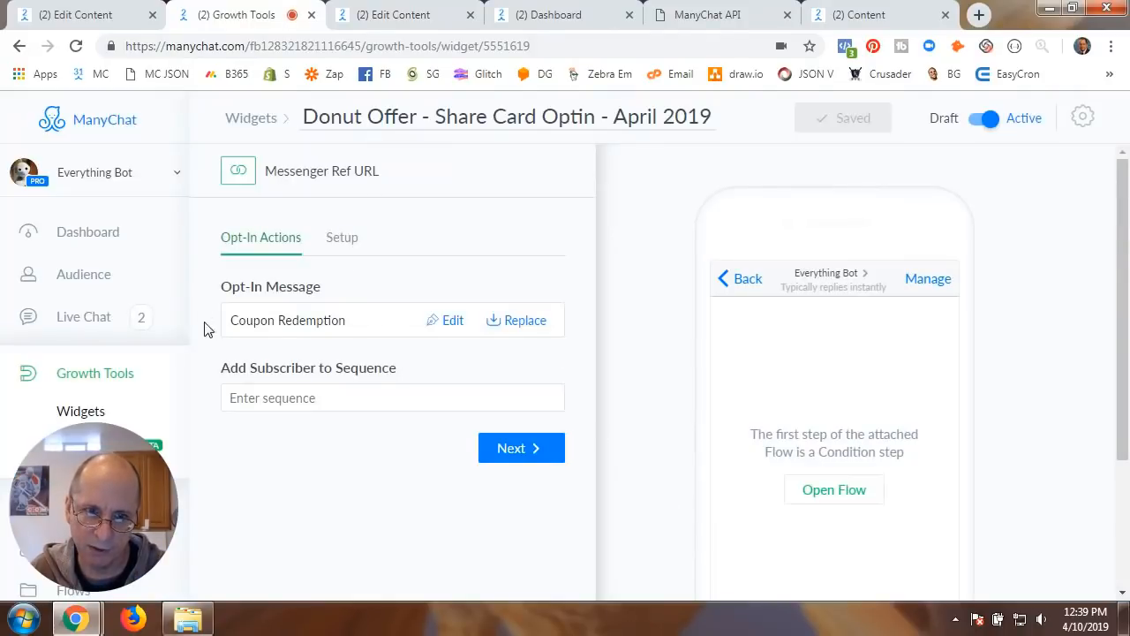
Copy the donut offer's Messenger Ref URL from the growth tool's setup and return to the share card flow
left_click(512, 448)
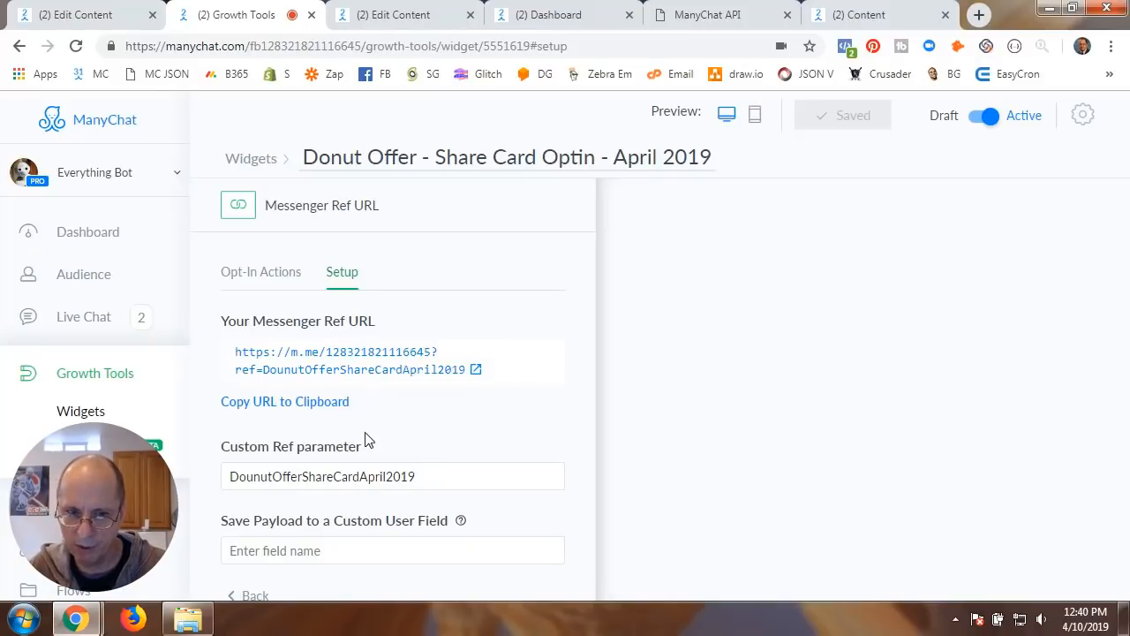
left_click(291, 403)
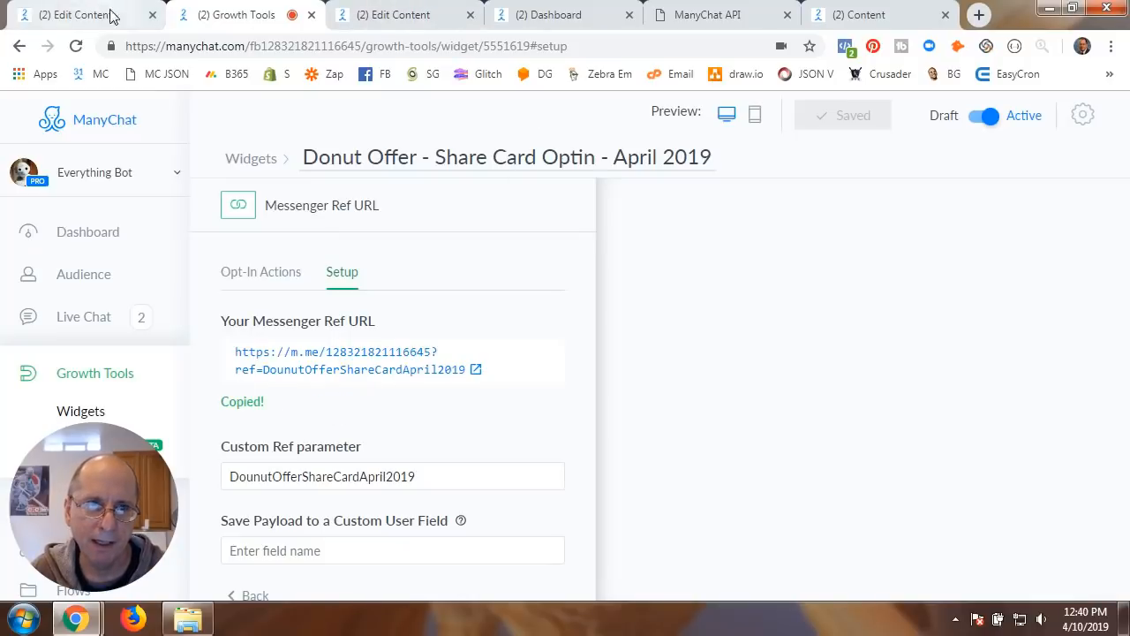
left_click(388, 14)
left_click(95, 18)
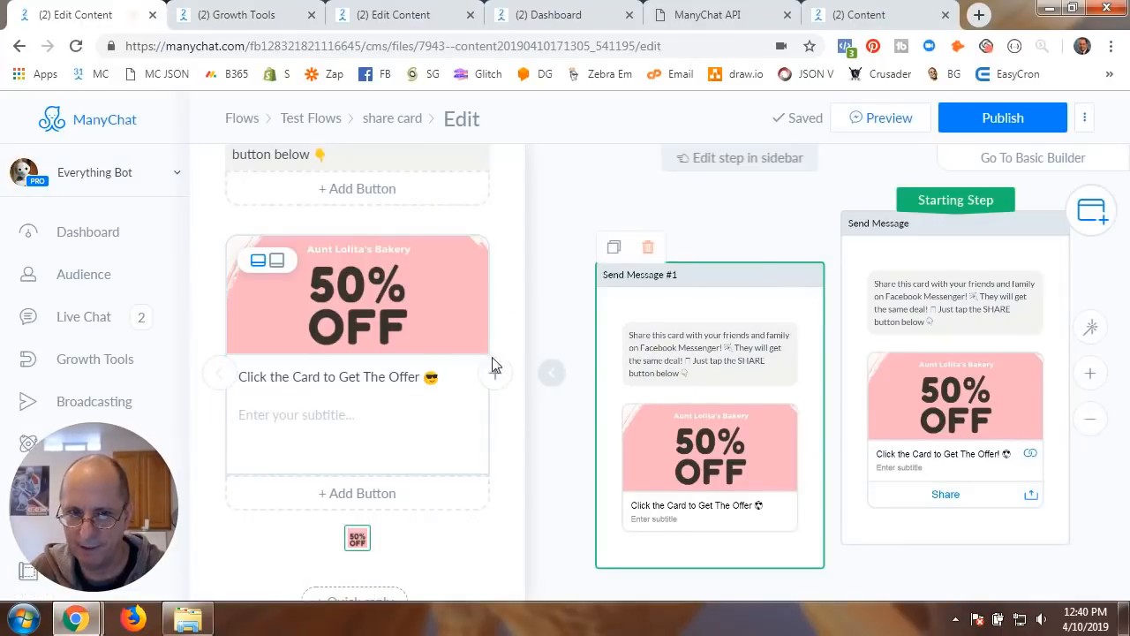
Paste the copied Messenger Ref URL, with ref DounutOfferShareCardApril2019, as the card URL of the 50% OFF card in Send Message #1
left_click(358, 305)
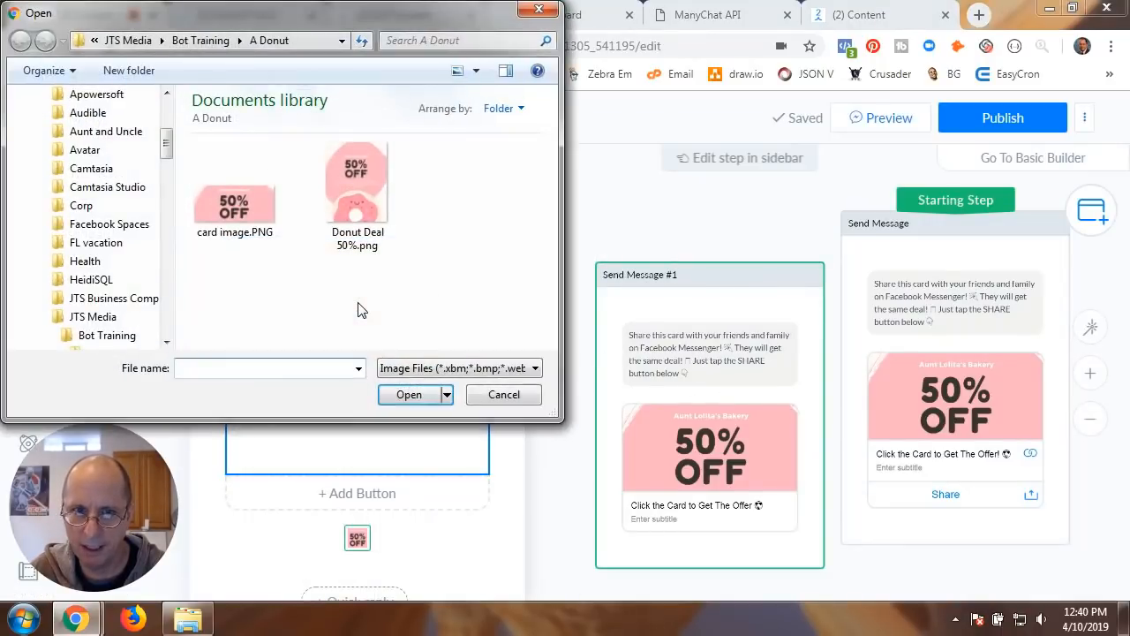
left_click(494, 394)
left_click(349, 370)
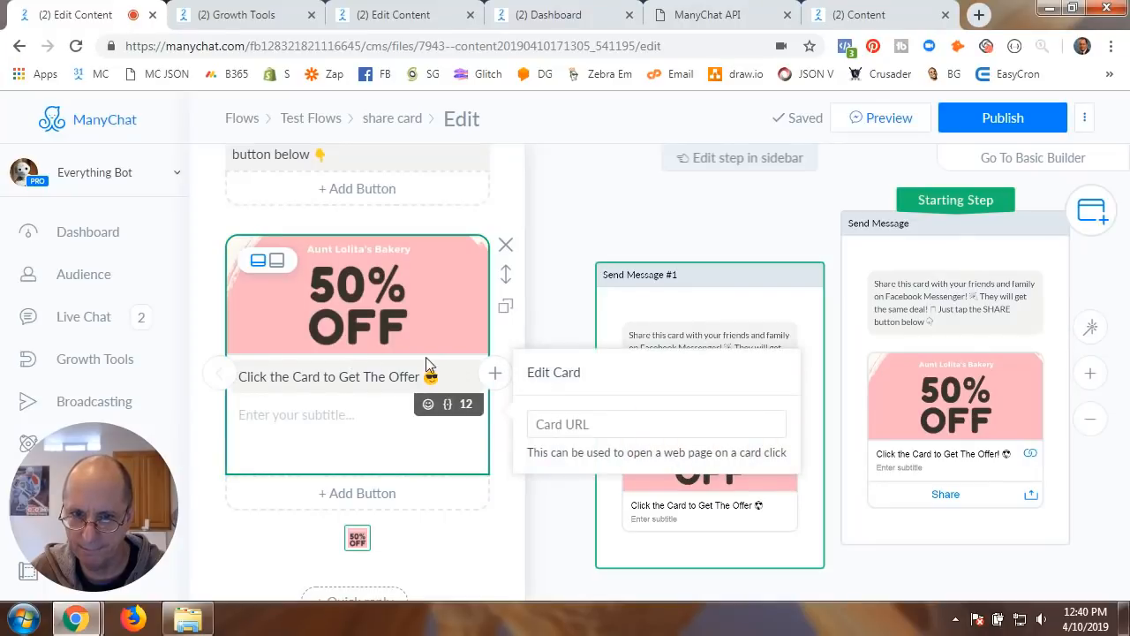
left_click(555, 424)
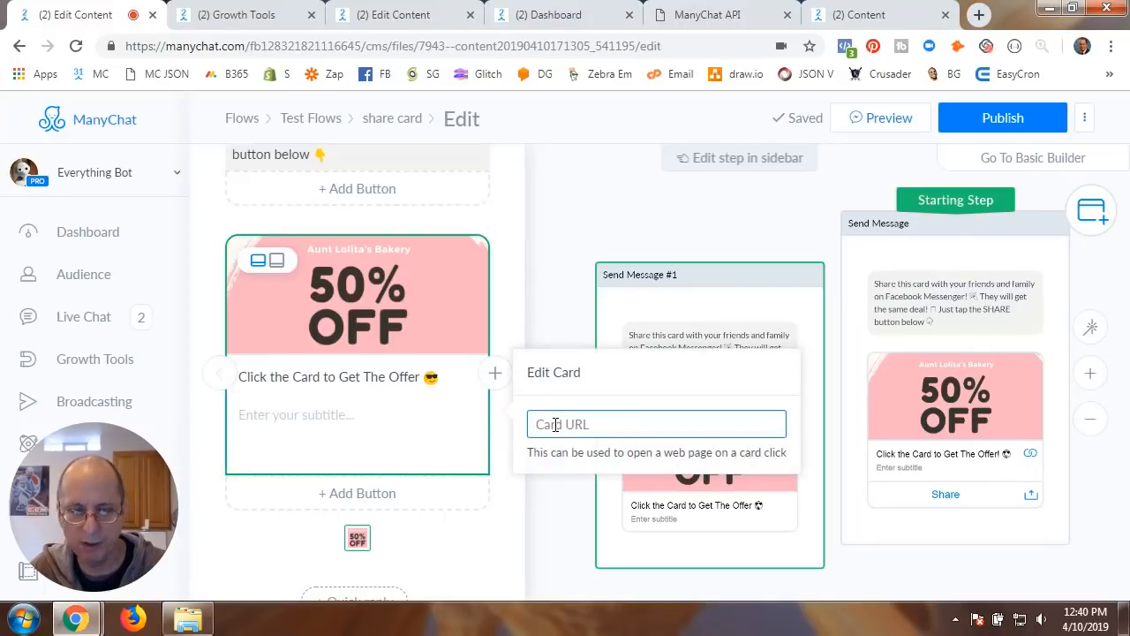
key("ctrl+v")
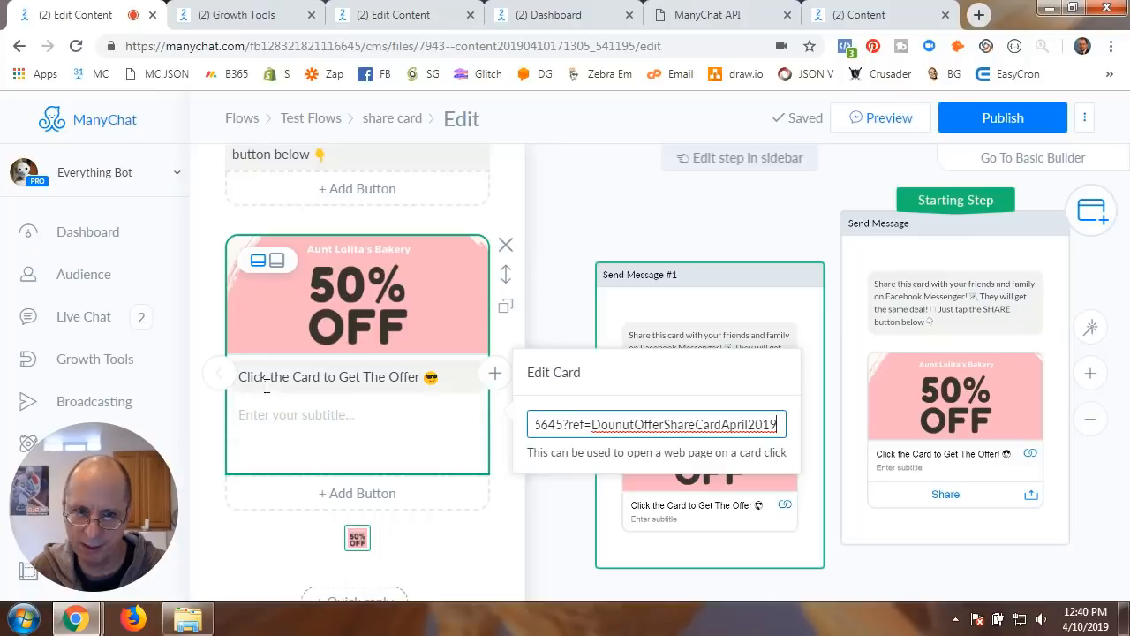
left_click(500, 501)
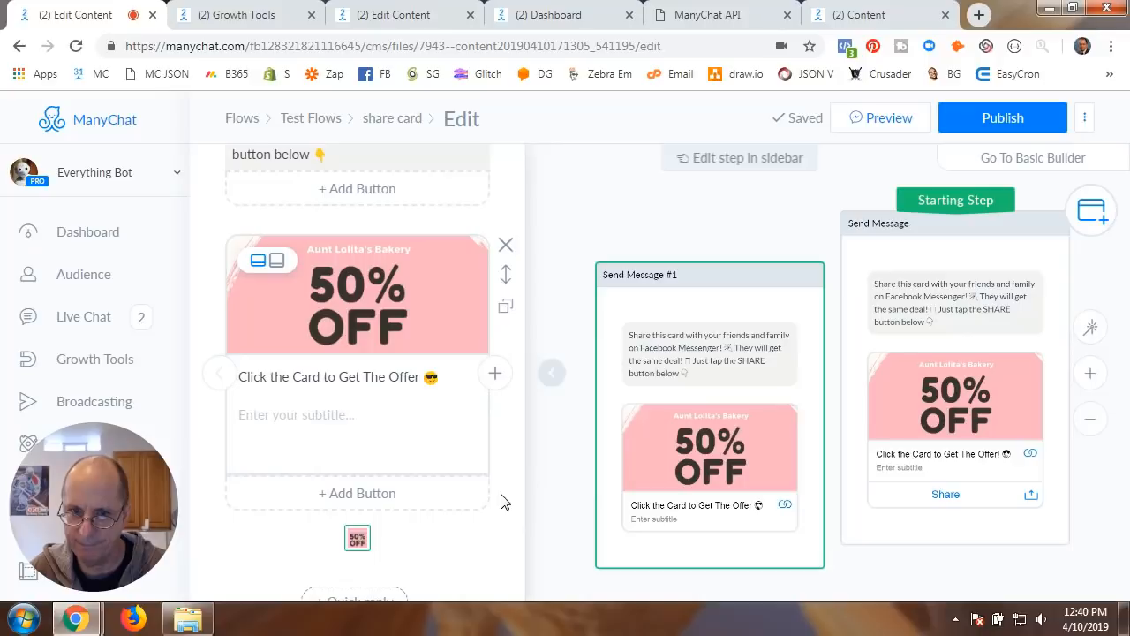
Publish the share card flow, make Send Message #1 its starting step, and open that message for editing
left_click(998, 124)
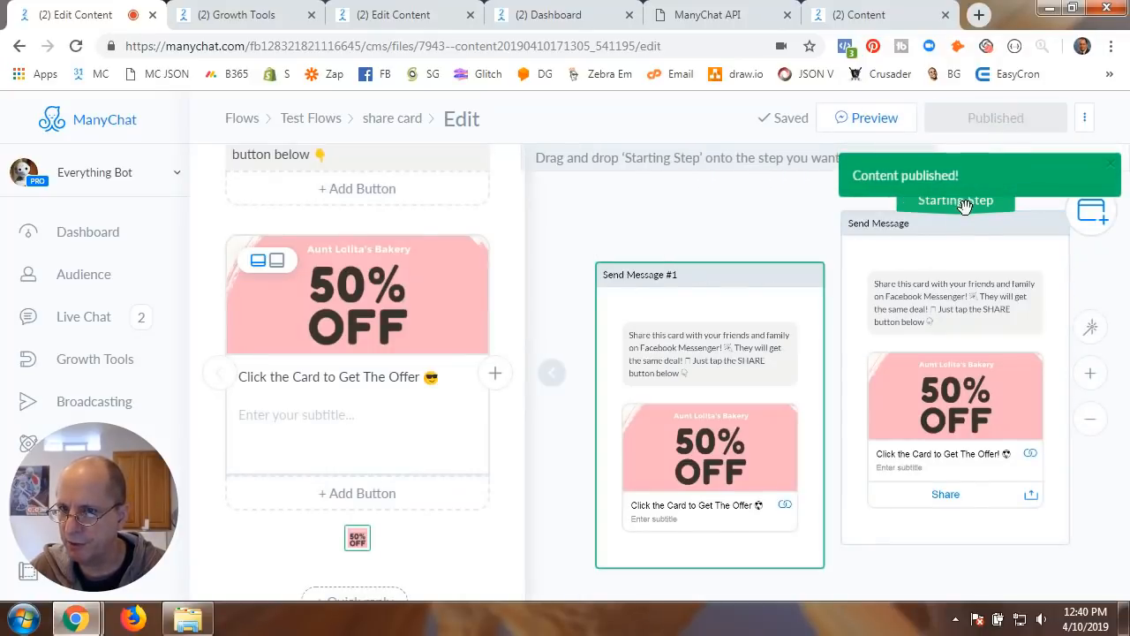
left_click_drag(963, 201, 720, 285)
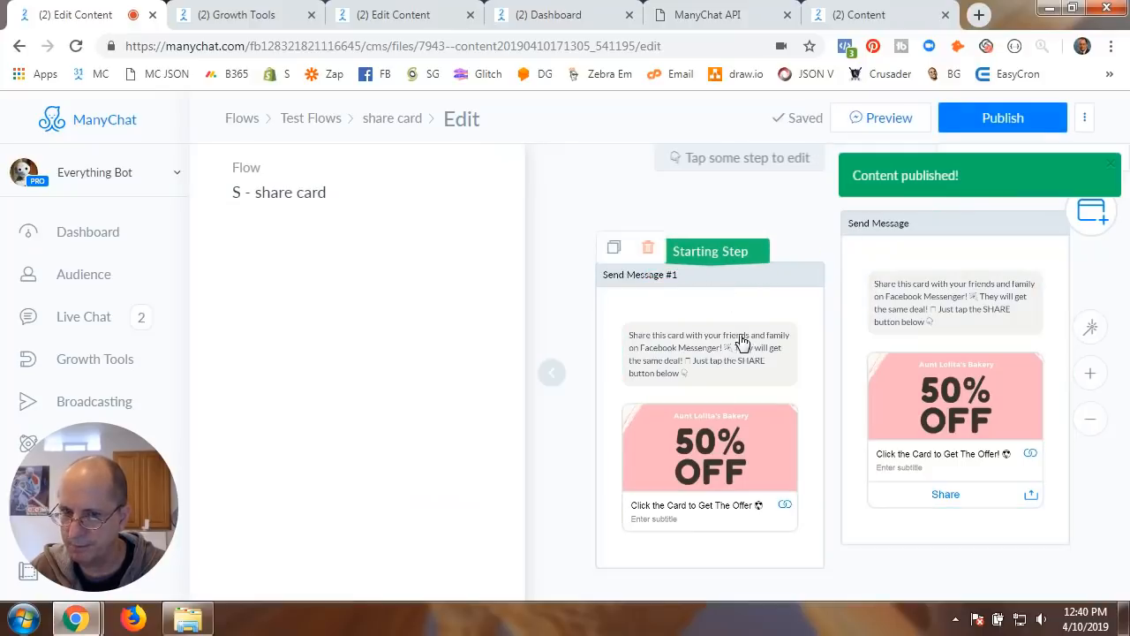
left_click(653, 478)
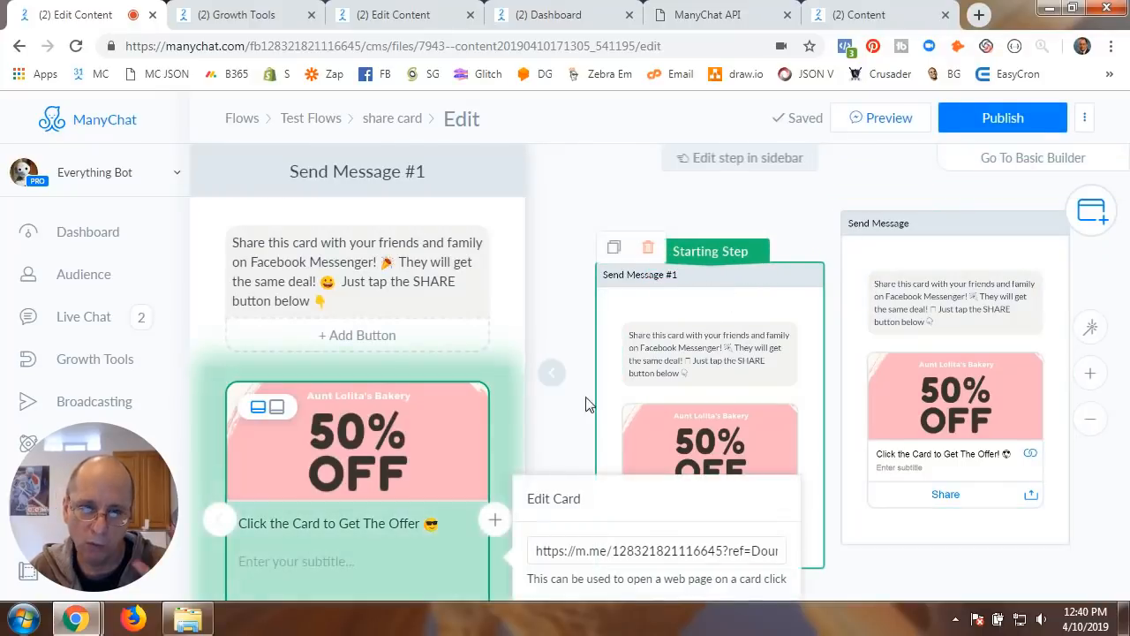
Add a button with the Share this card action to the 50% OFF card in Send Message #1
scroll(375, 374, "down", 3)
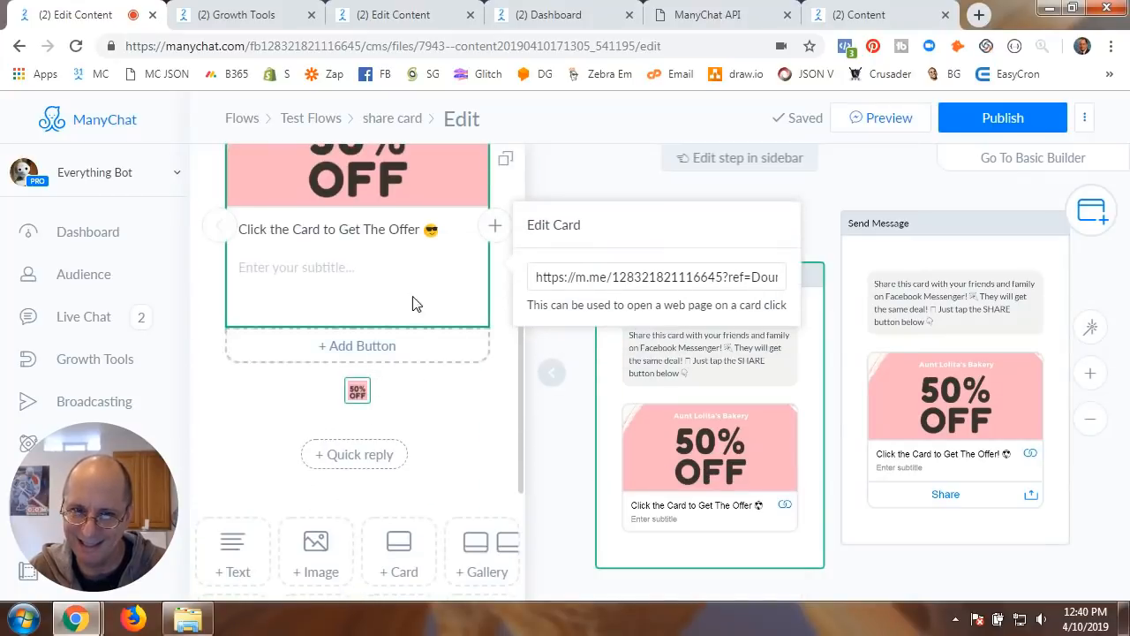
left_click(359, 346)
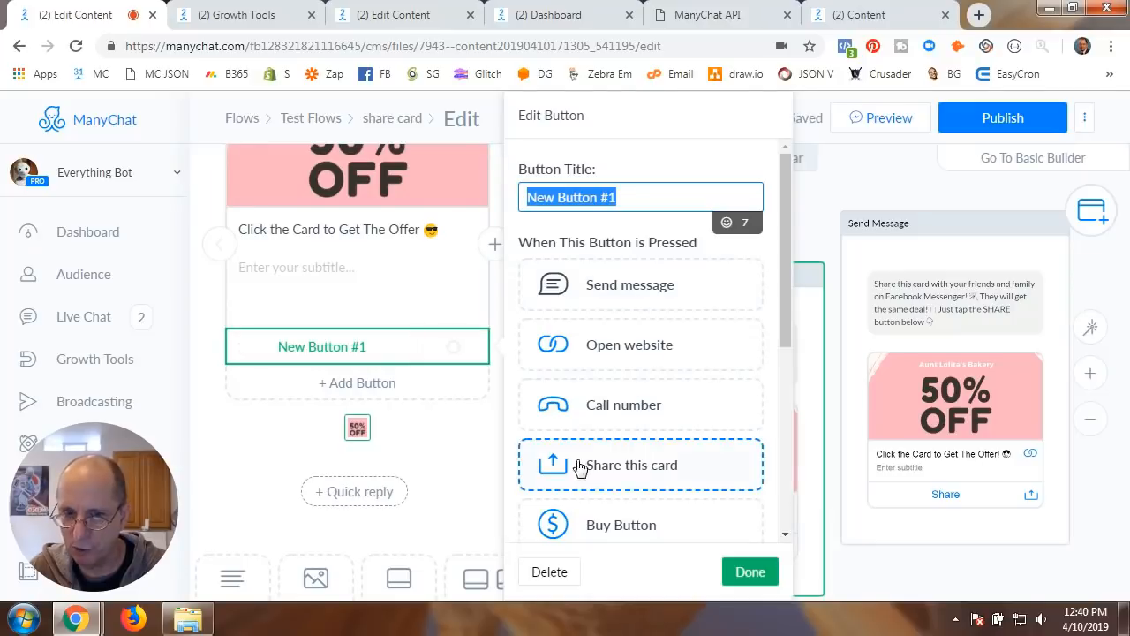
left_click(544, 579)
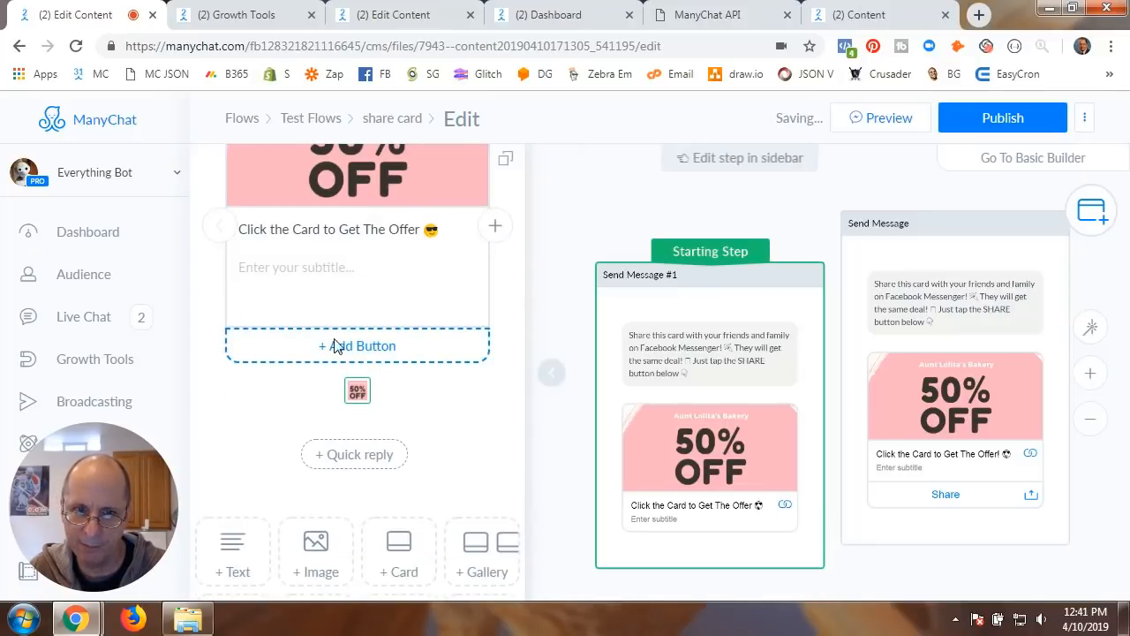
left_click(360, 345)
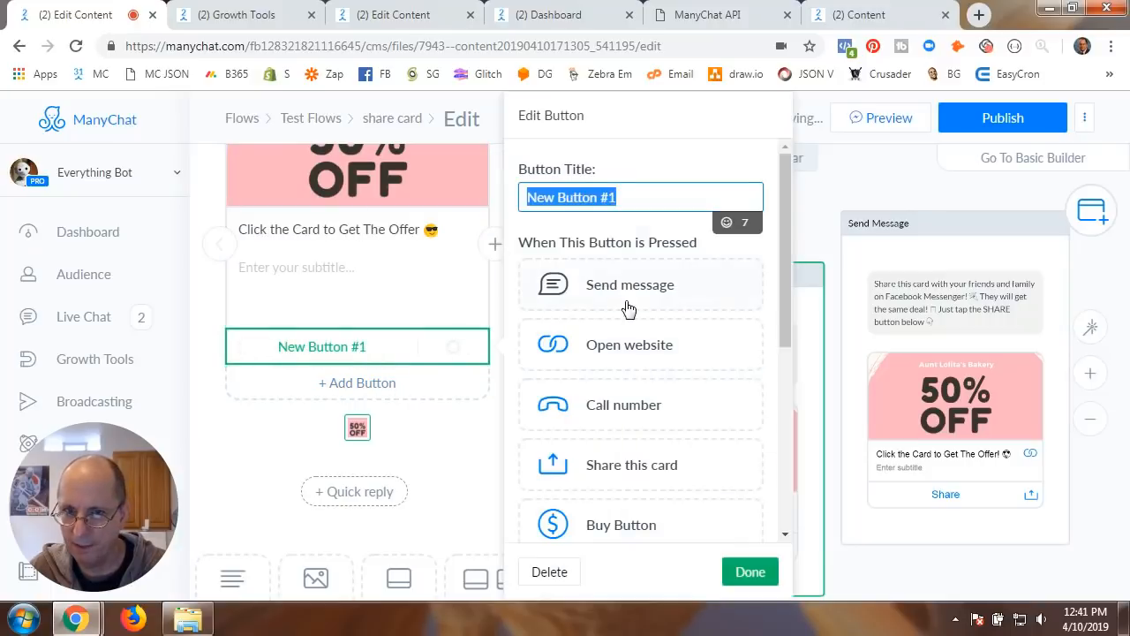
left_click(649, 466)
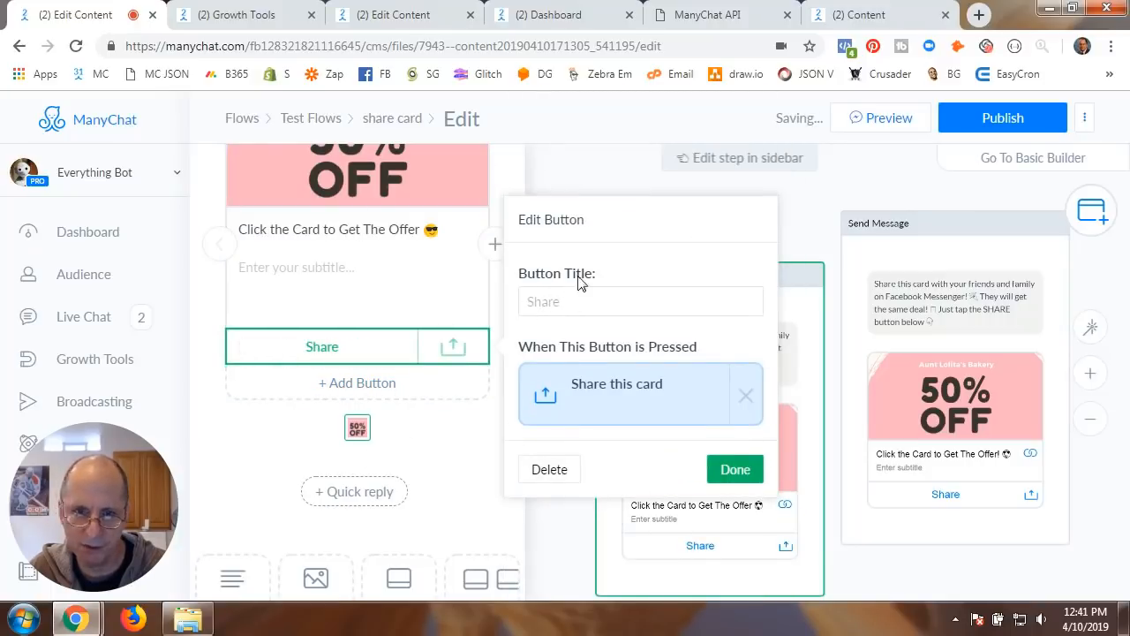
left_click(736, 469)
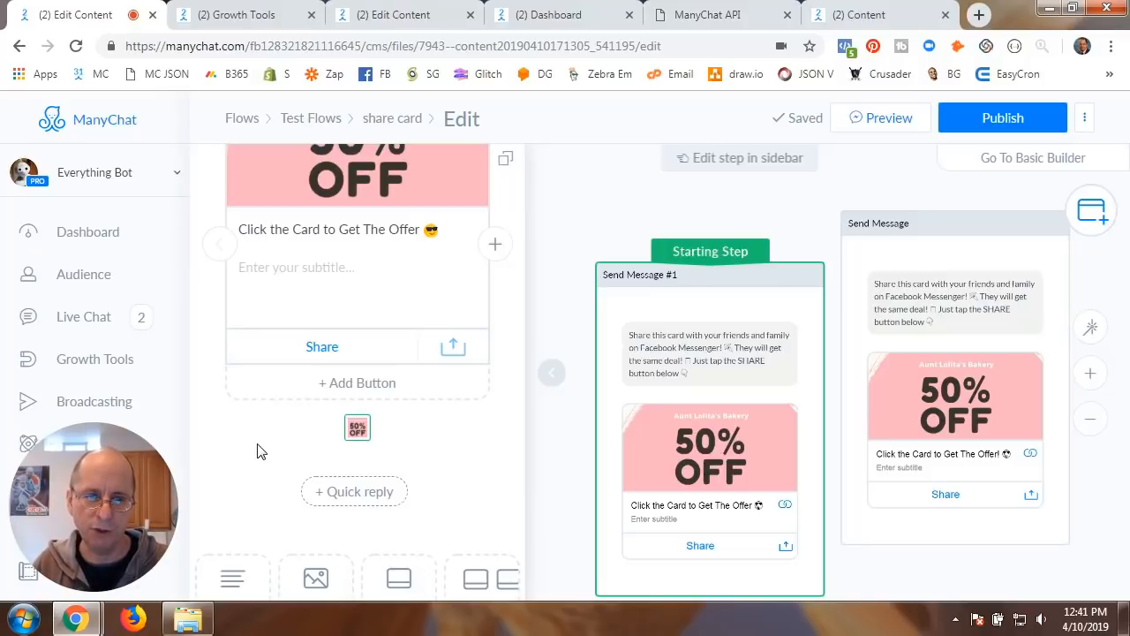
left_click(350, 346)
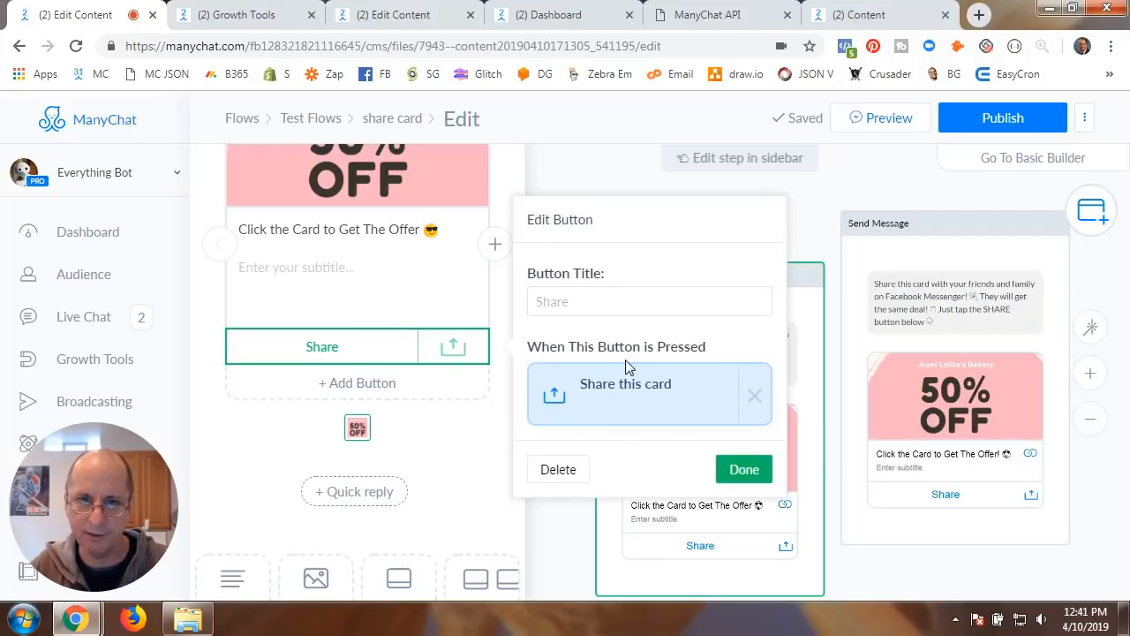
left_click(740, 472)
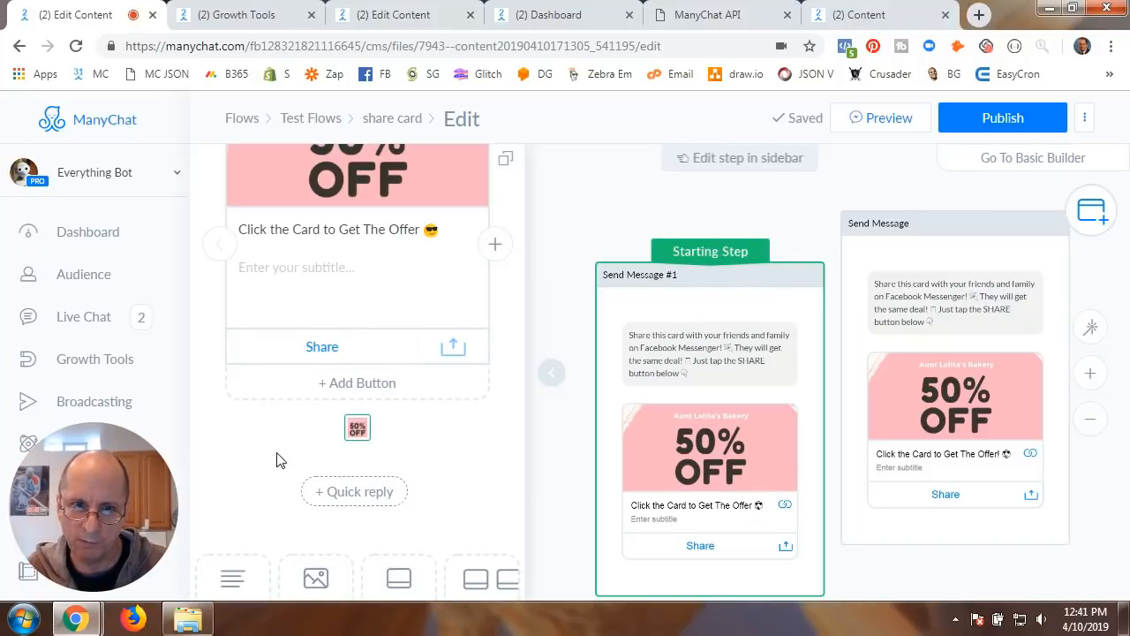
Set the 50% OFF card's subtitle to "A Friend has shared this card with you so you can get the same awesome offer."
scroll(283, 450, "up", 3)
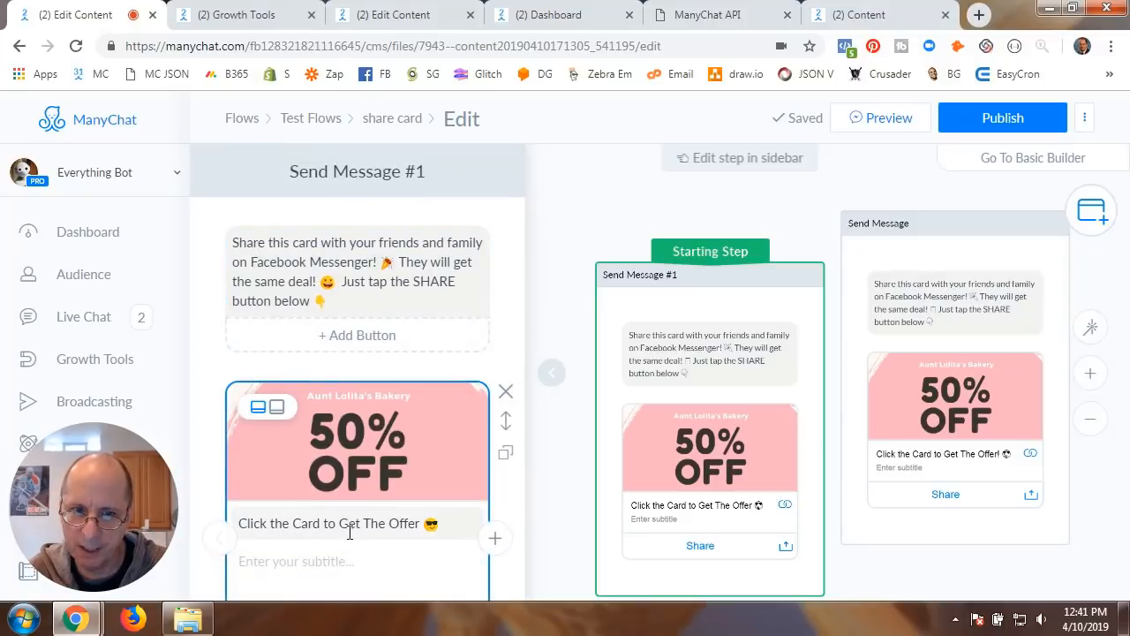
scroll(353, 534, "down", 2)
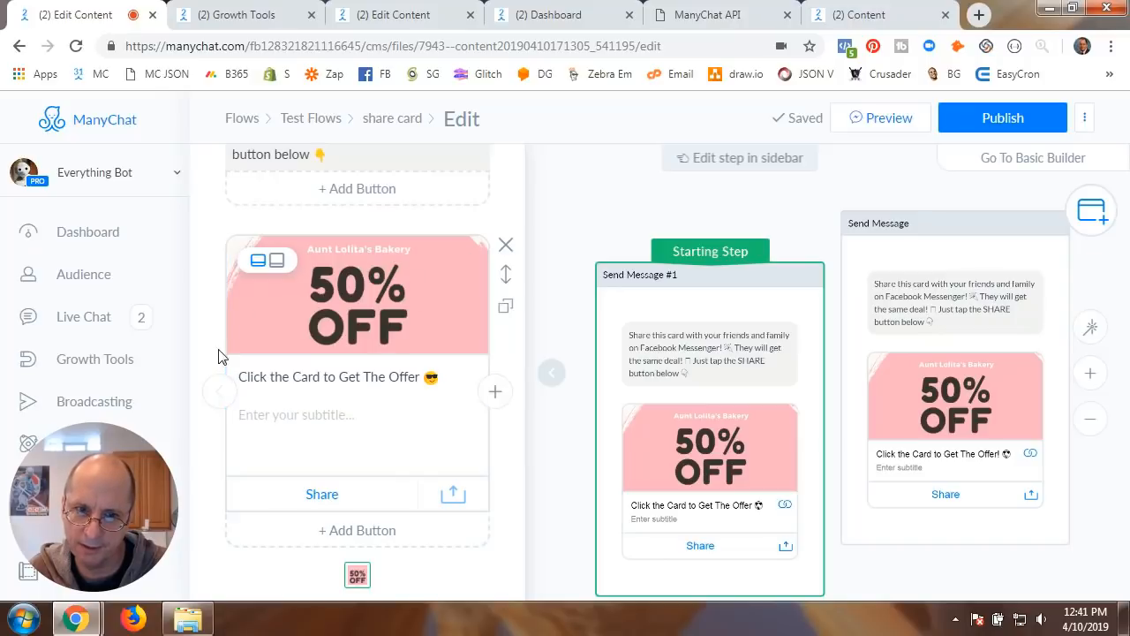
left_click(276, 409)
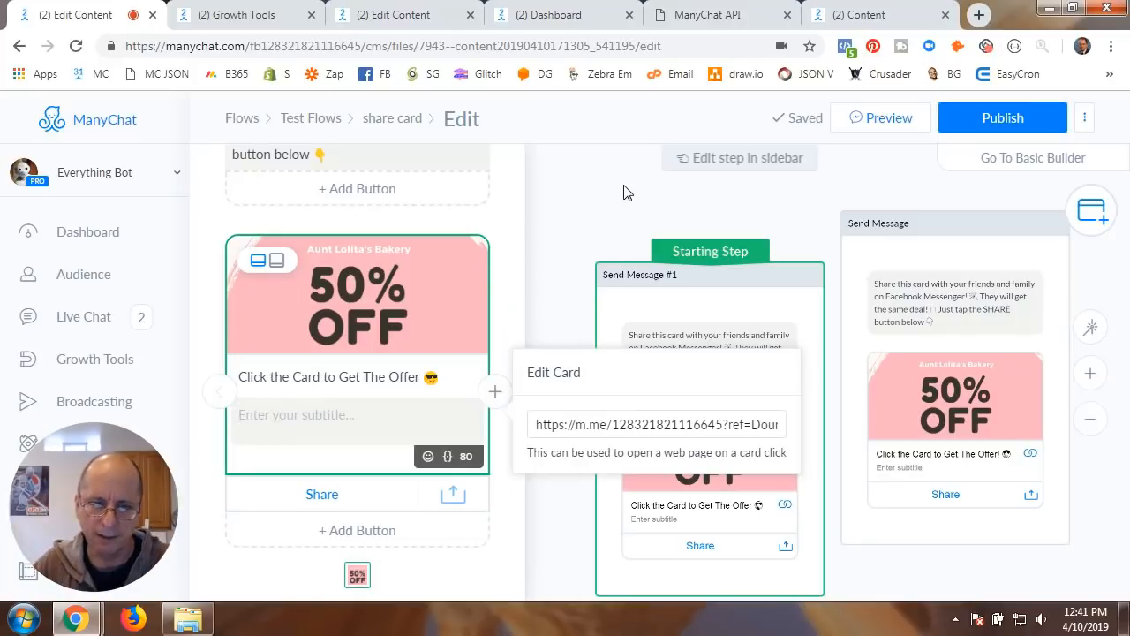
type("A F")
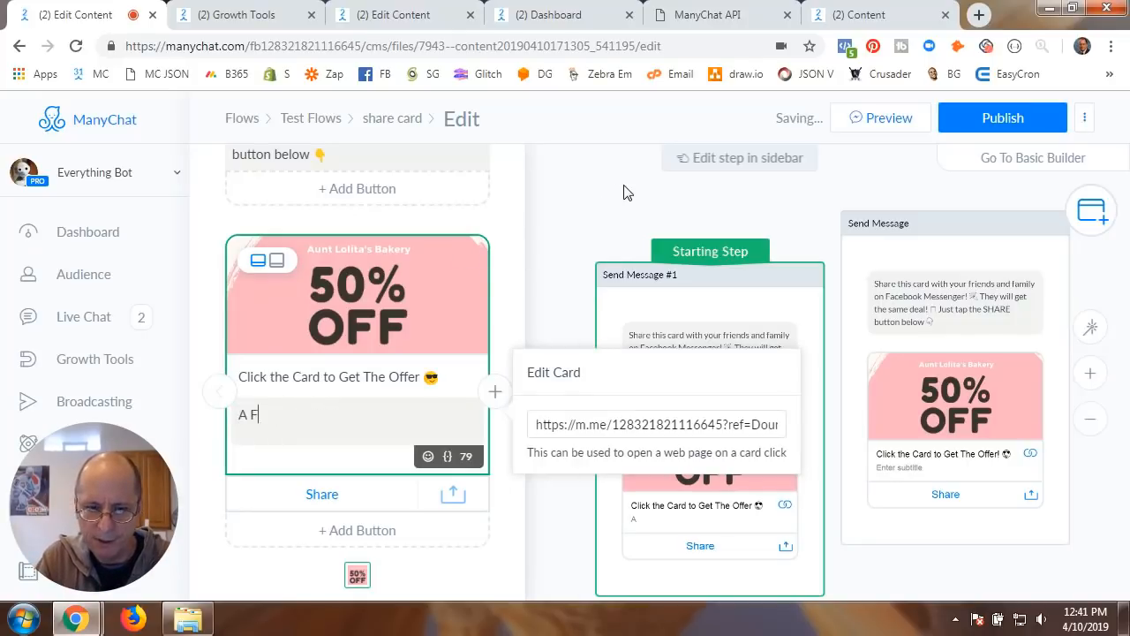
type("riend ")
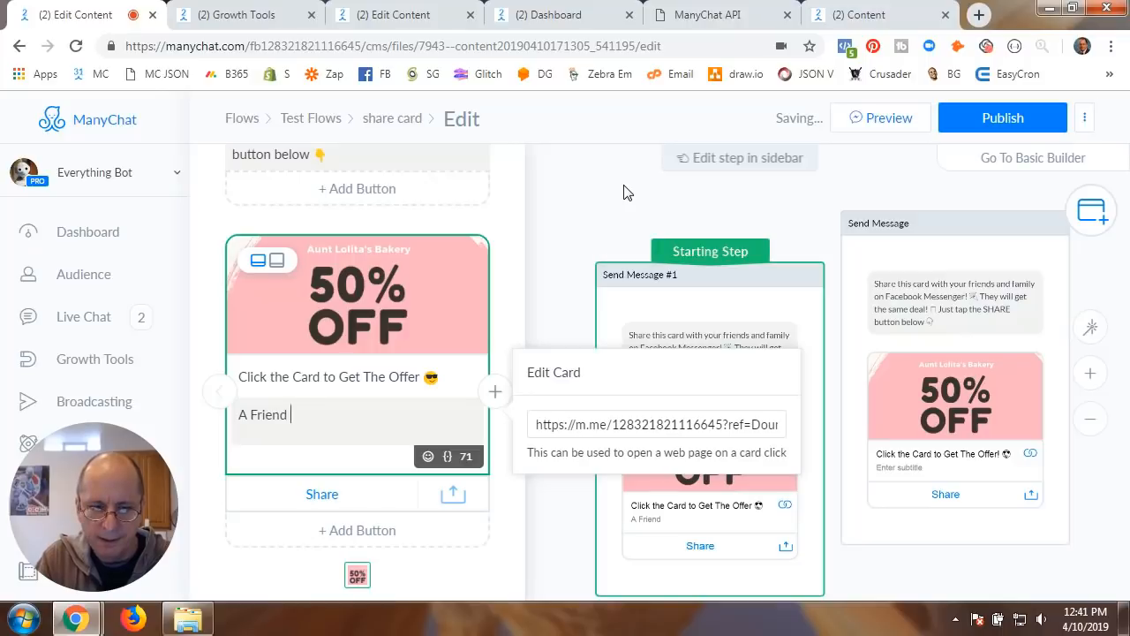
type("has share")
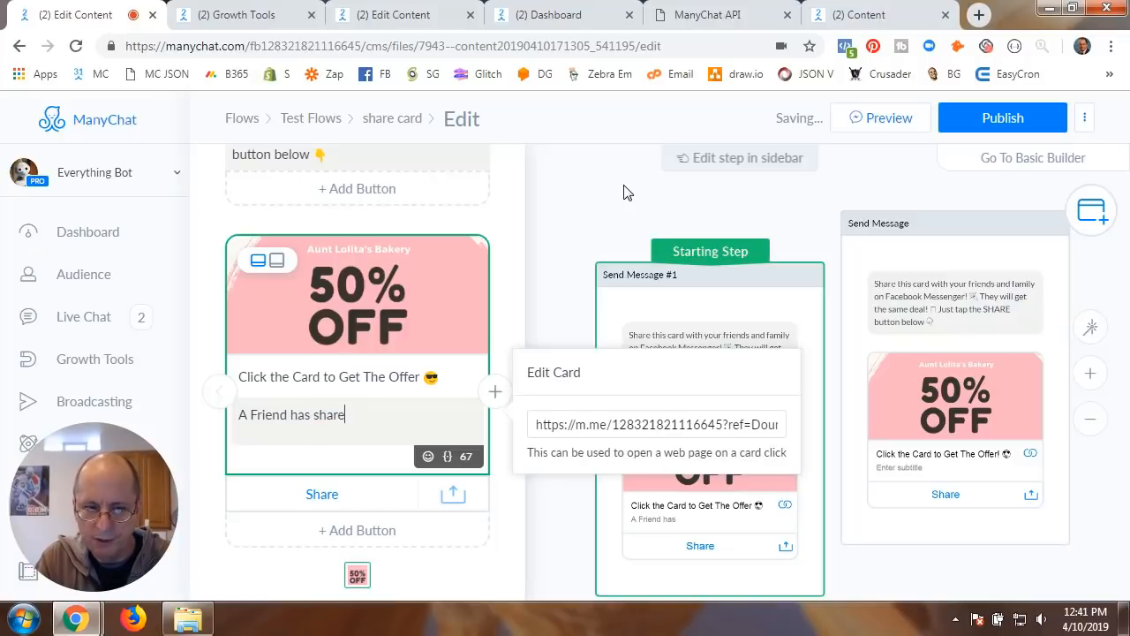
type("d this card with y")
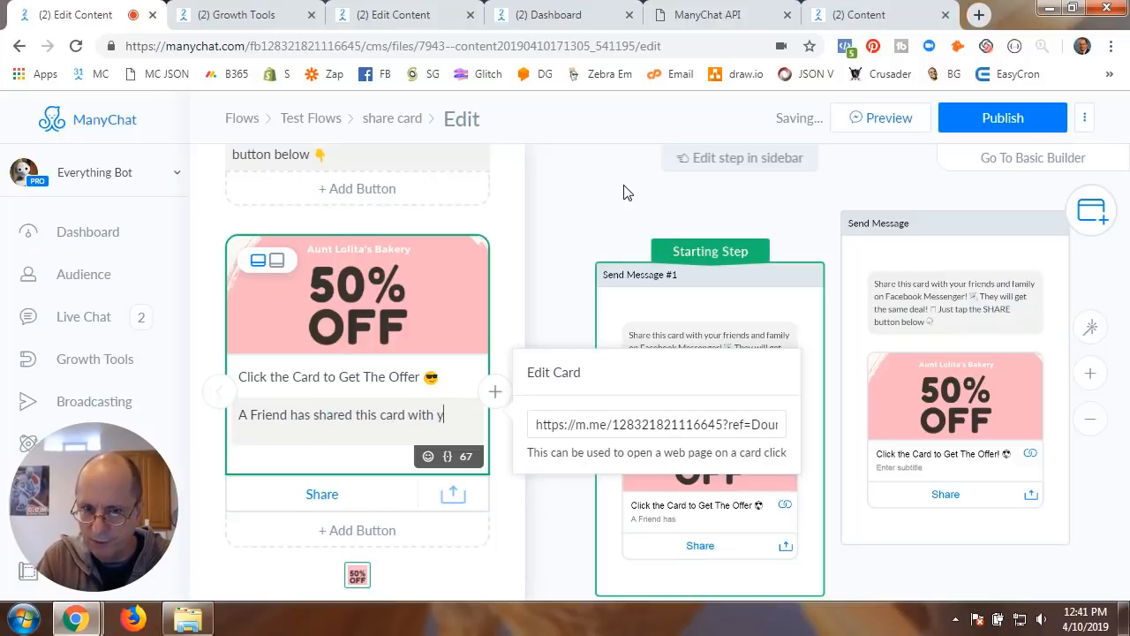
type("ou so you can get")
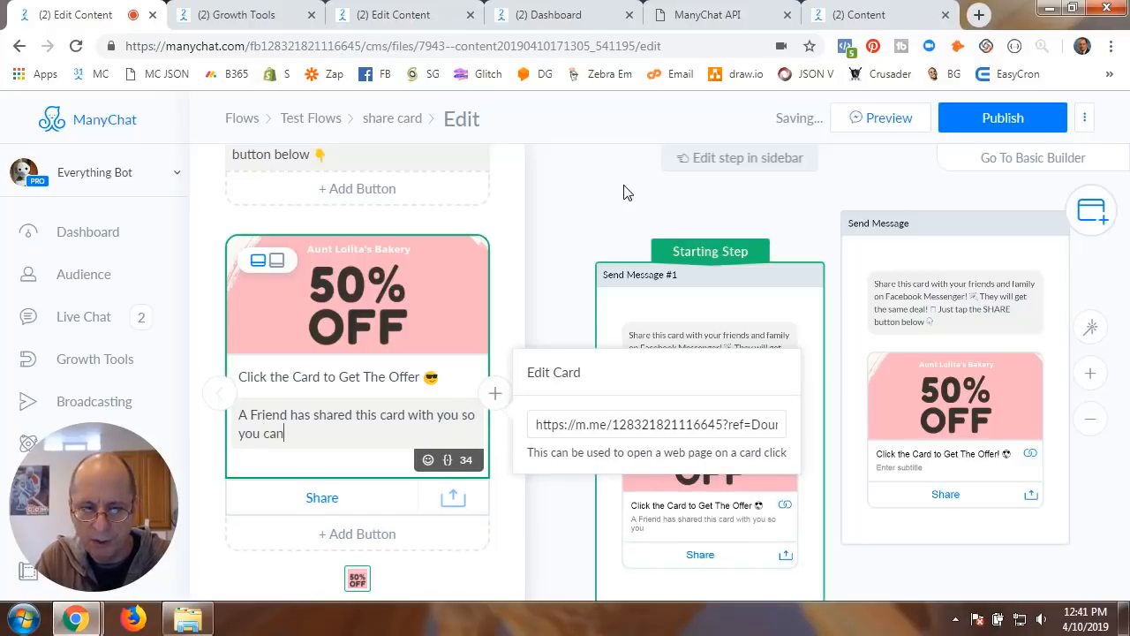
key("BackSpace")
key("BackSpace")
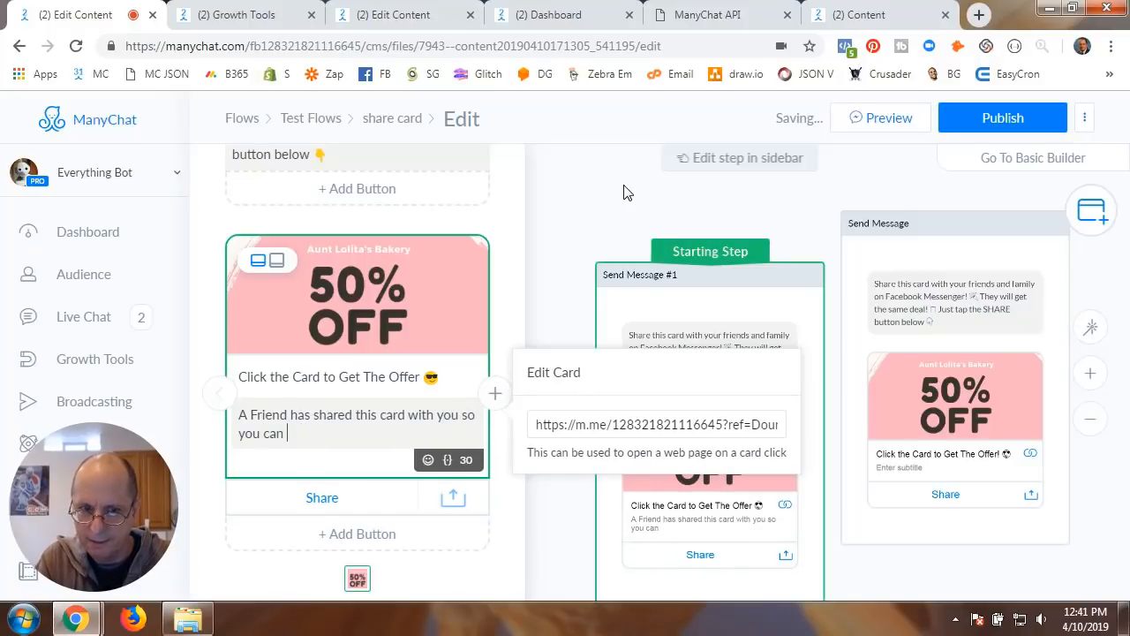
type("et the sam")
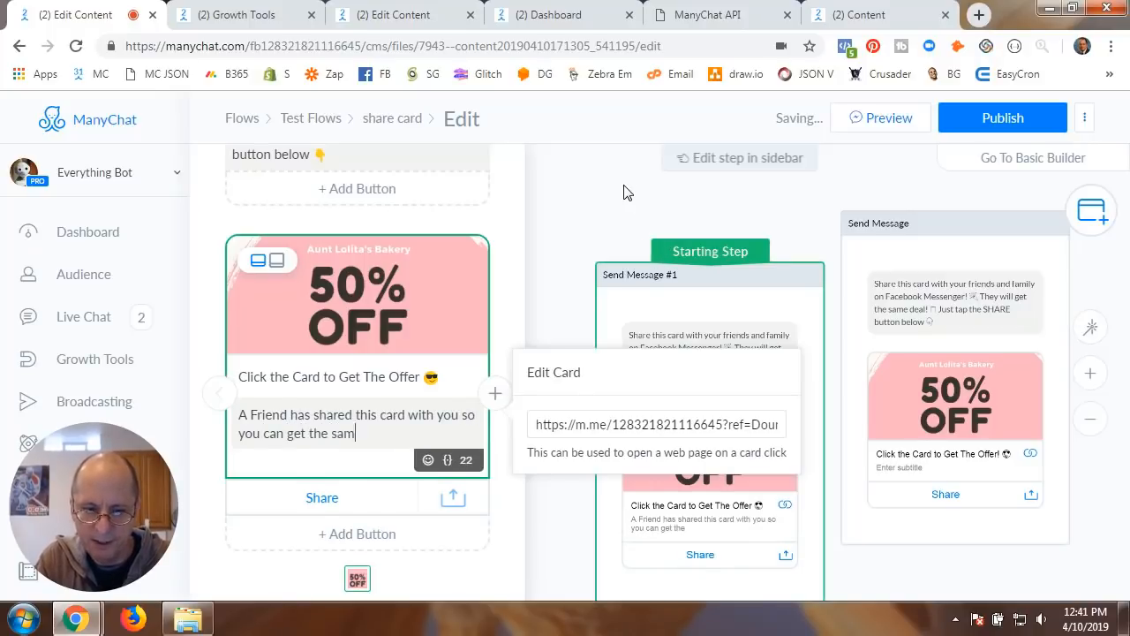
type("e aweosme o")
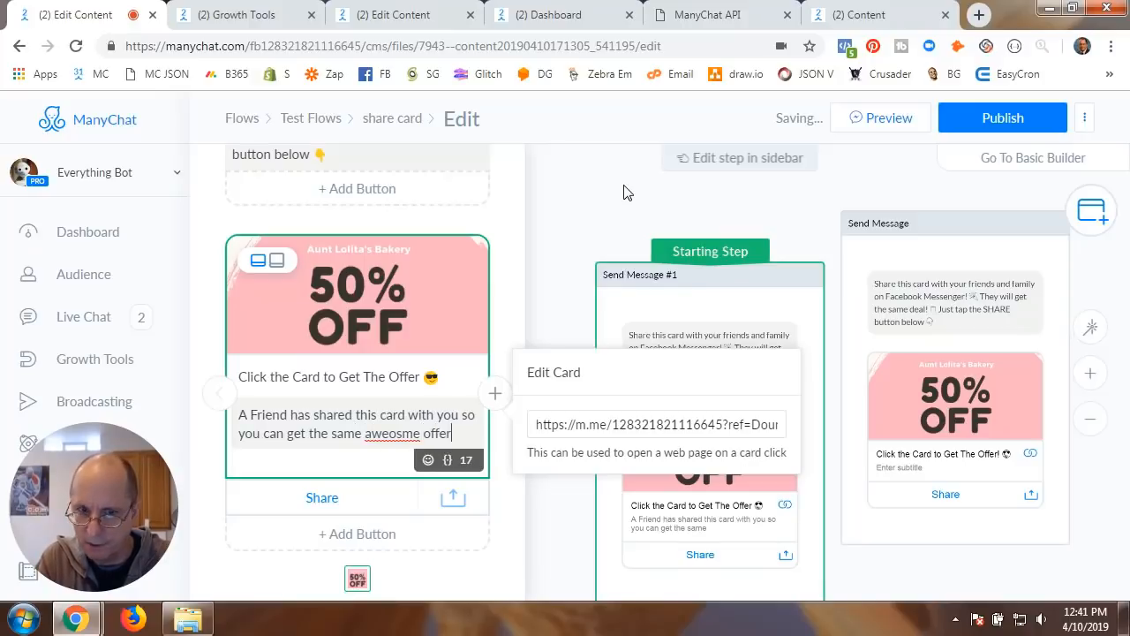
type("ffer")
key("BackSpace")
key("BackSpace")
key("BackSpace")
key("BackSpace")
key("BackSpace")
key("BackSpace")
key("BackSpace")
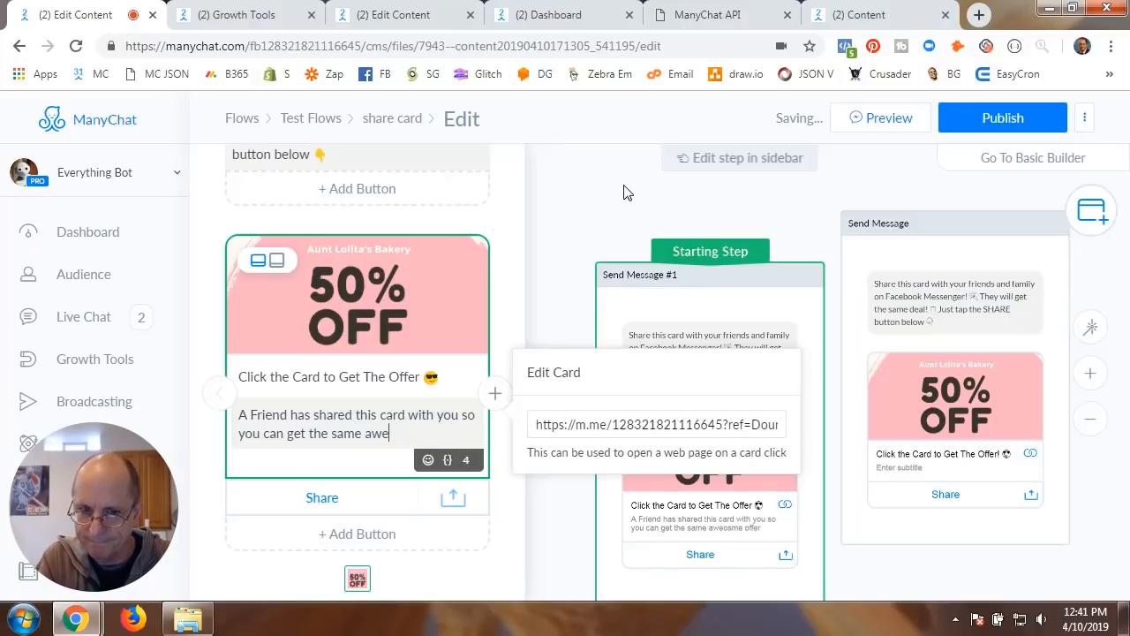
type("some")
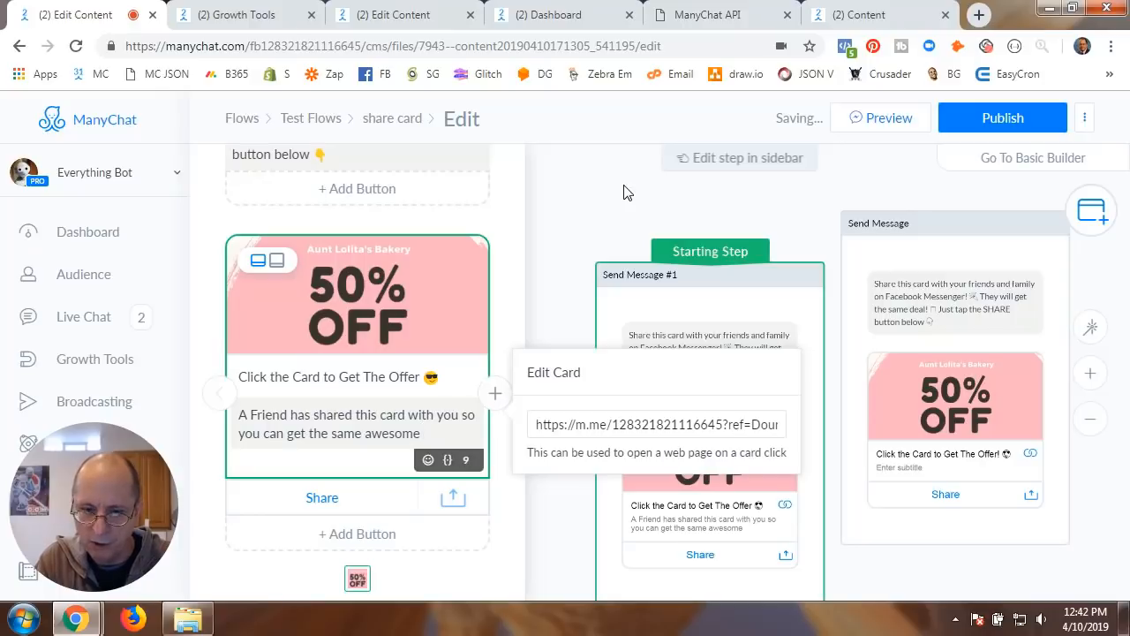
type(" offer f")
type("us")
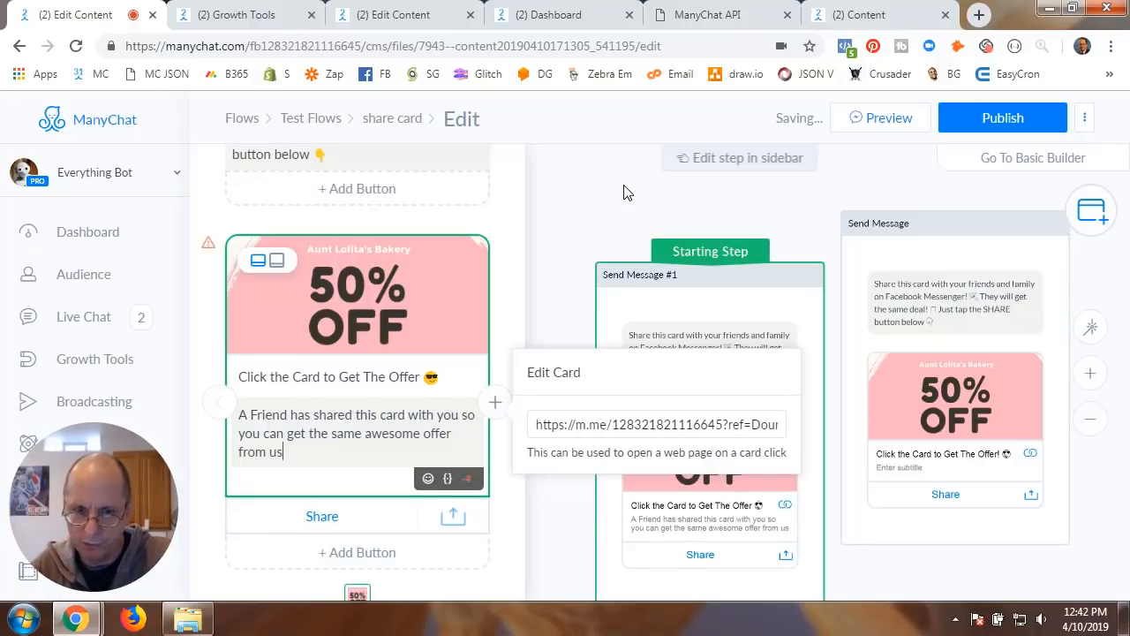
key("BackSpace")
key("BackSpace")
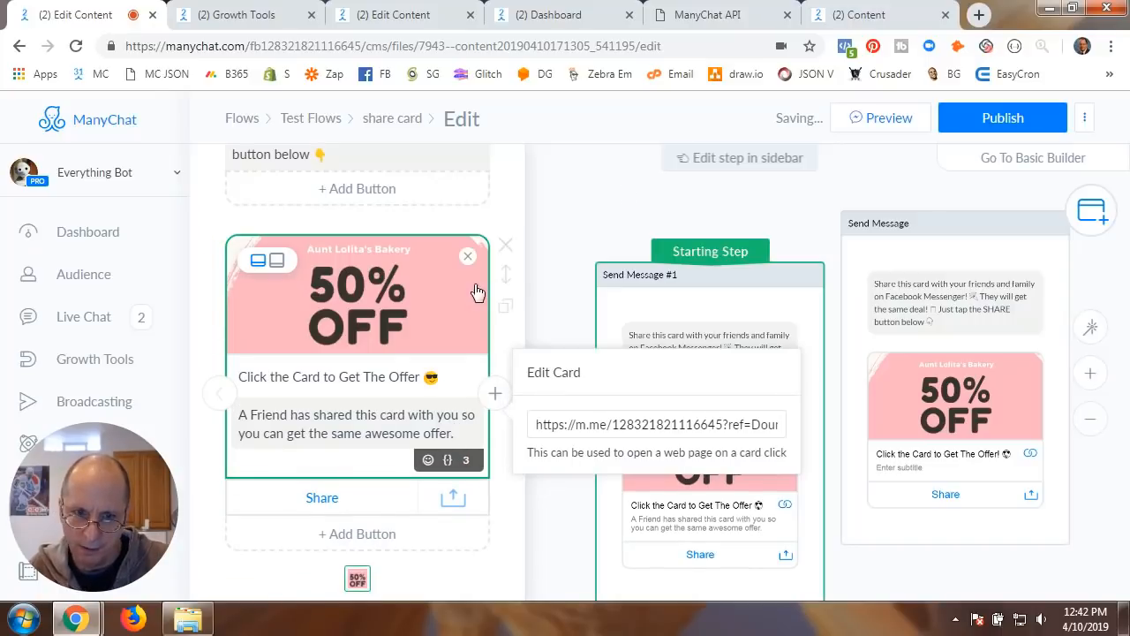
left_click(457, 351)
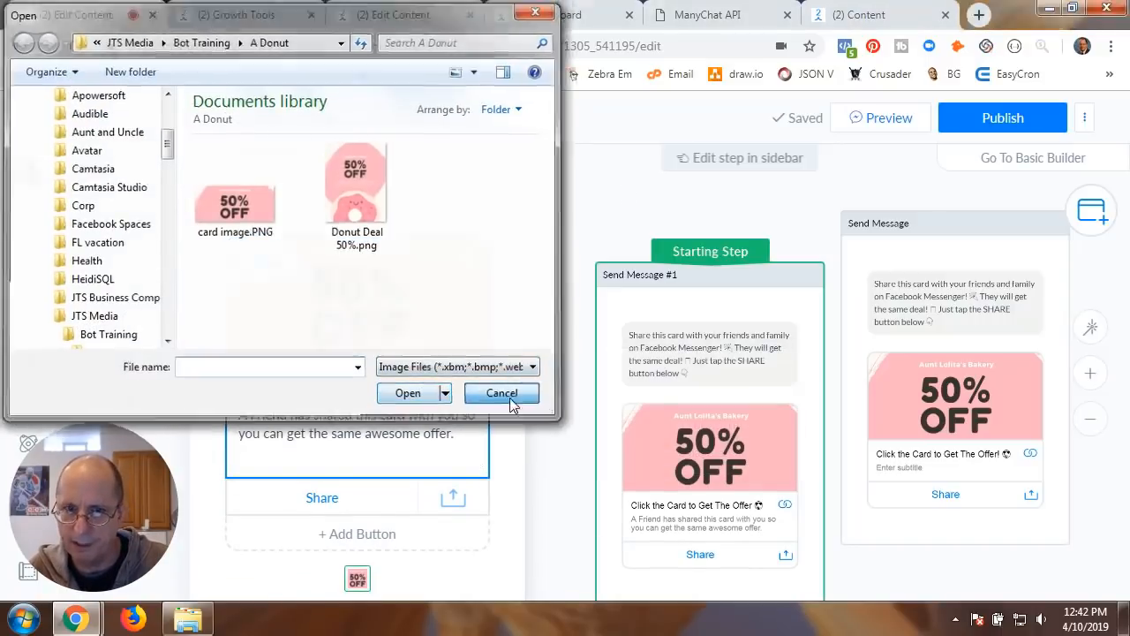
left_click(512, 396)
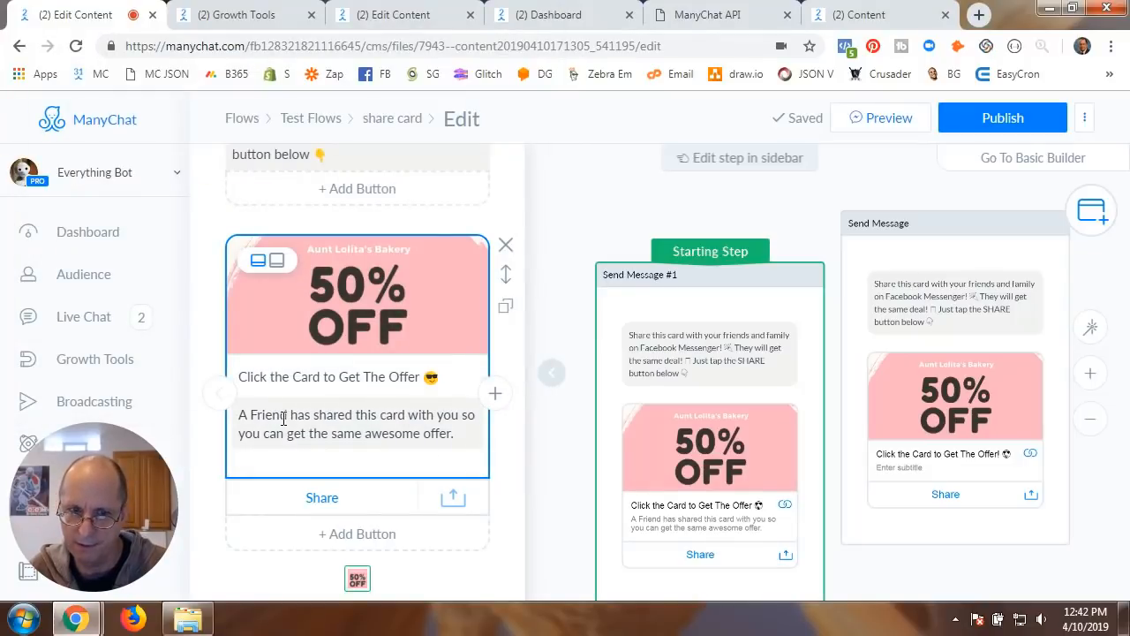
Publish the share card flow and collapse the editing sidebar for Send Message #1
left_click(1016, 122)
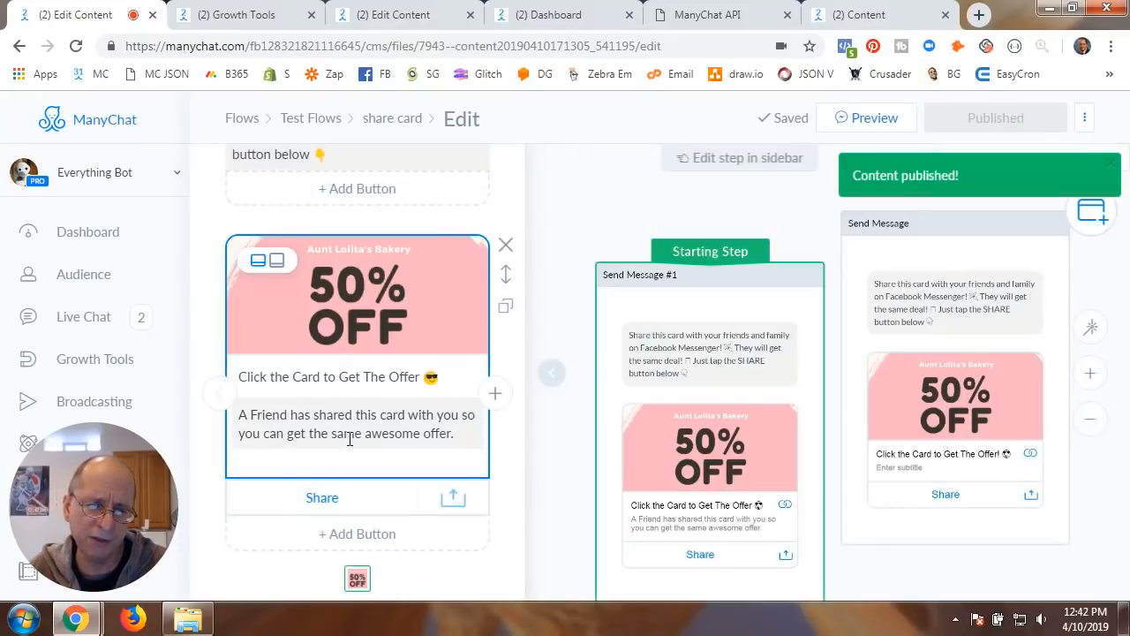
left_click(554, 378)
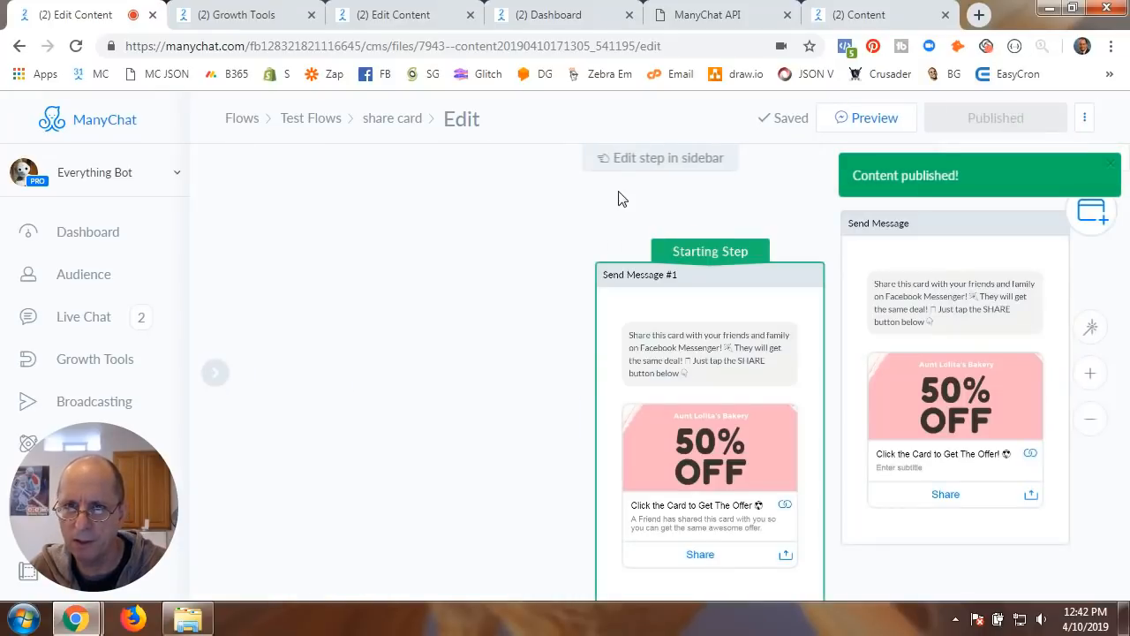
Examine the Coupon Redemption flow from its donut coupon message through the smart delay to the step that starts the share card flow
left_click(270, 15)
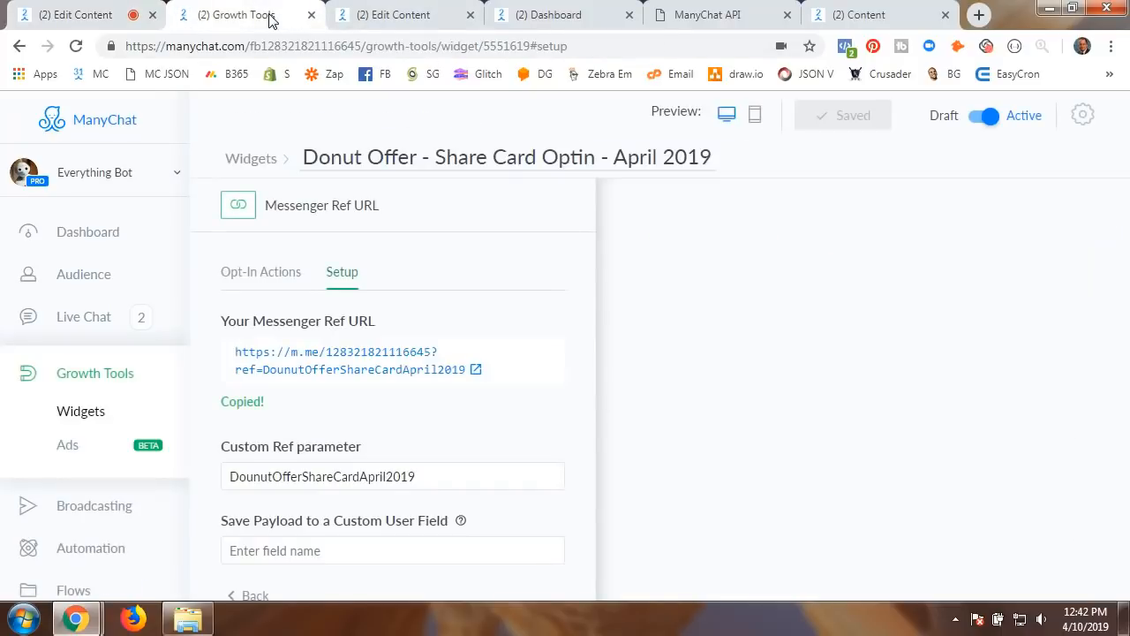
left_click(385, 17)
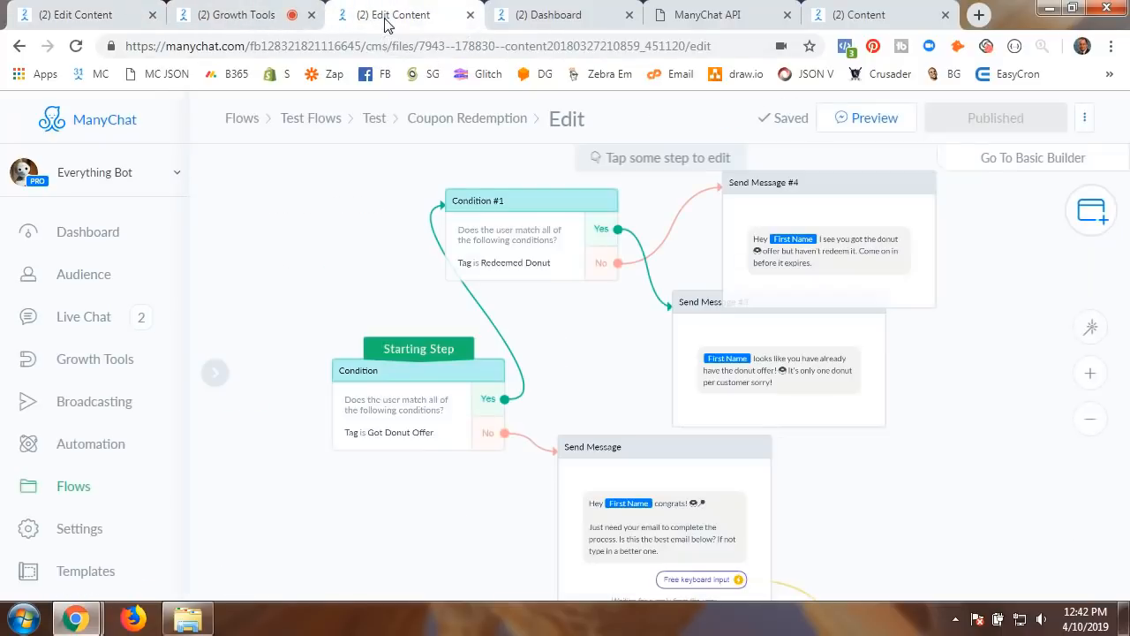
scroll(636, 378, "down", 5)
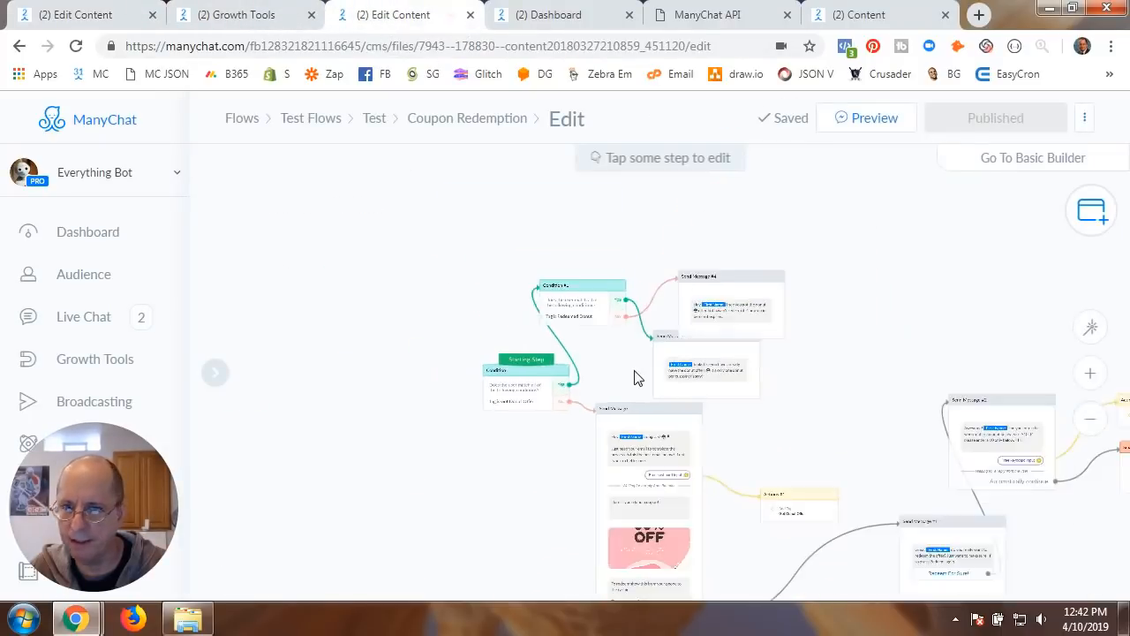
left_click_drag(771, 418, 644, 271)
scroll(777, 462, "up", 4)
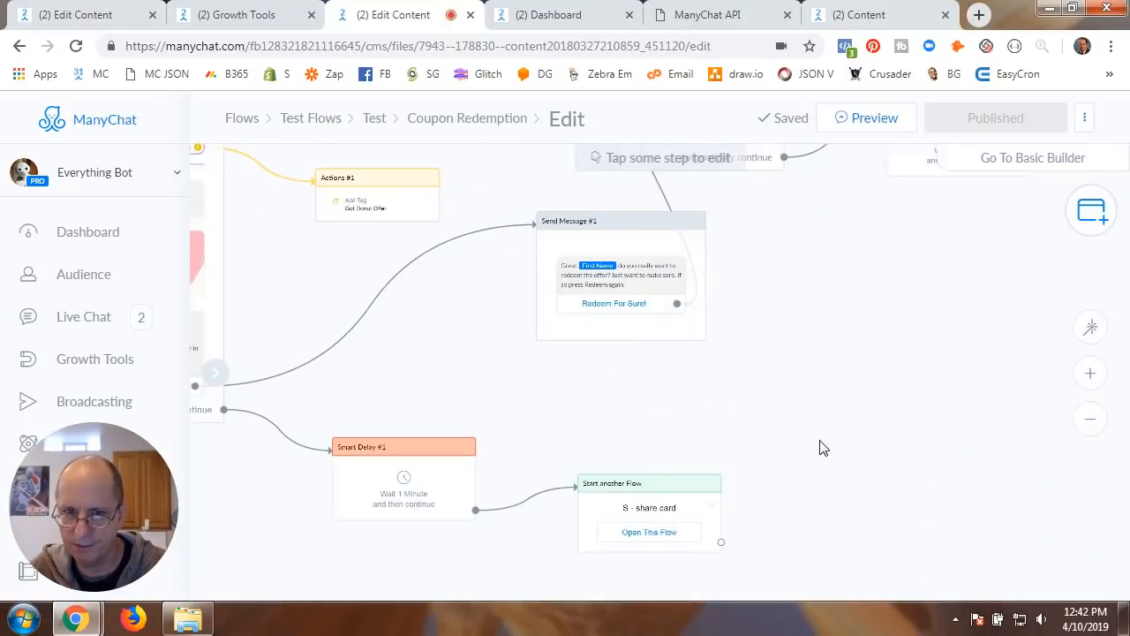
left_click_drag(477, 395, 767, 420)
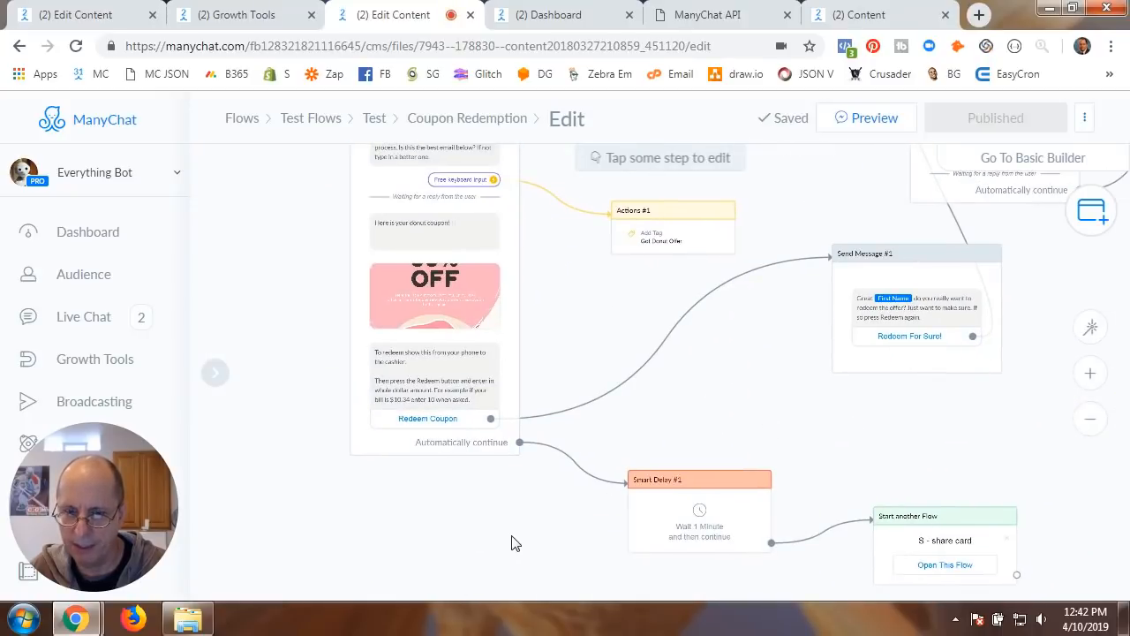
scroll(512, 540, "down", 3)
left_click_drag(667, 452, 601, 412)
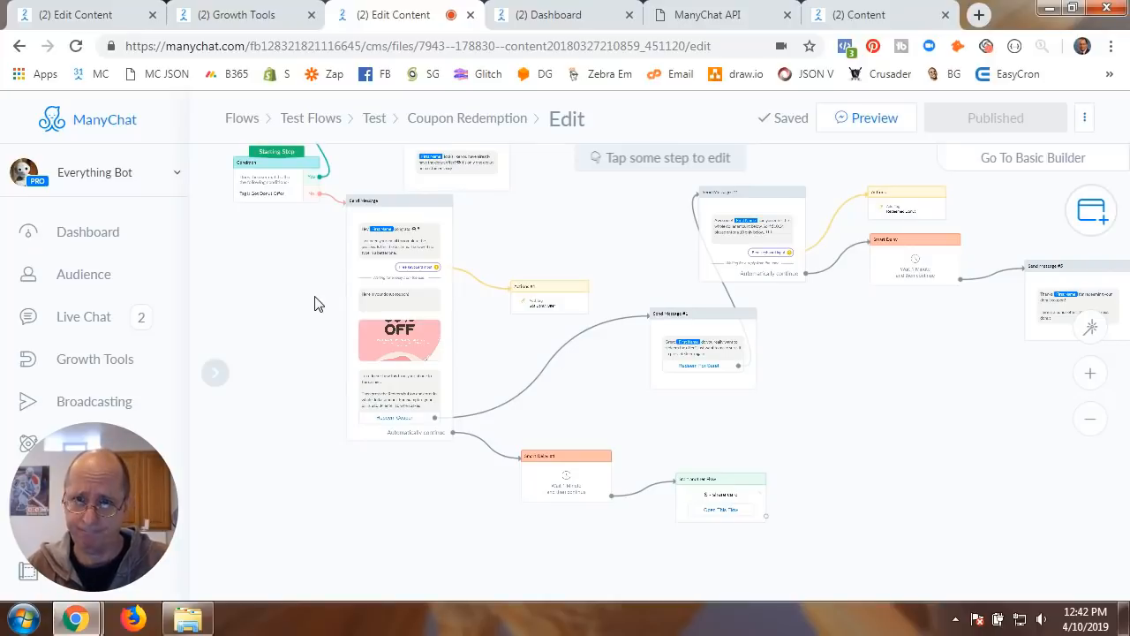
Search the Audience list for the test subscriber by last name and open the male subscriber's profile
left_click(578, 16)
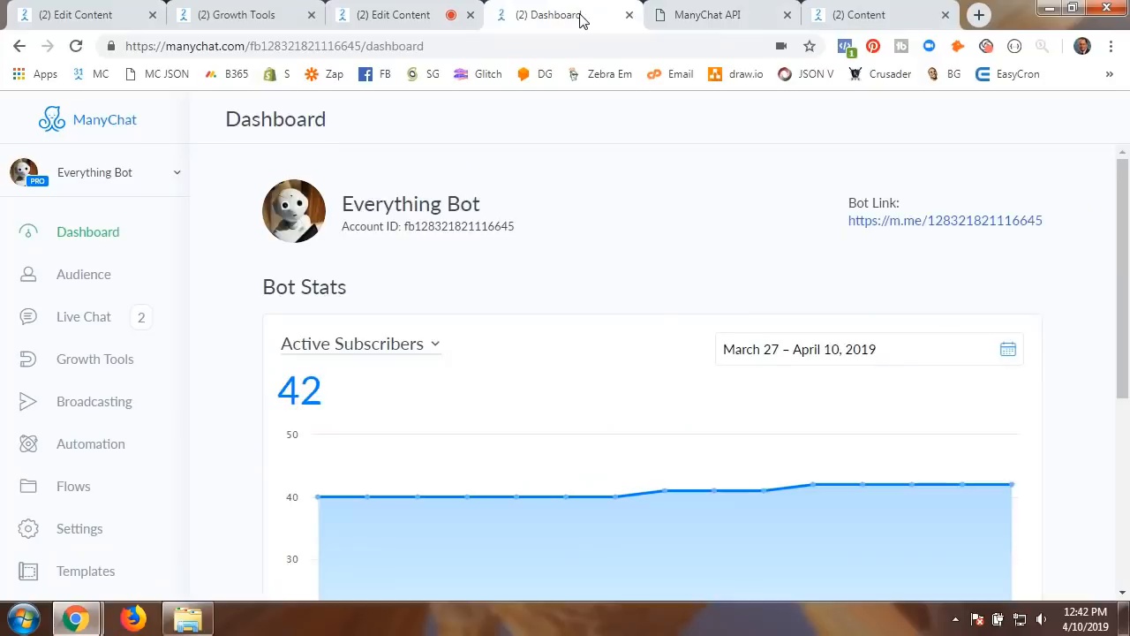
left_click(717, 16)
left_click(543, 17)
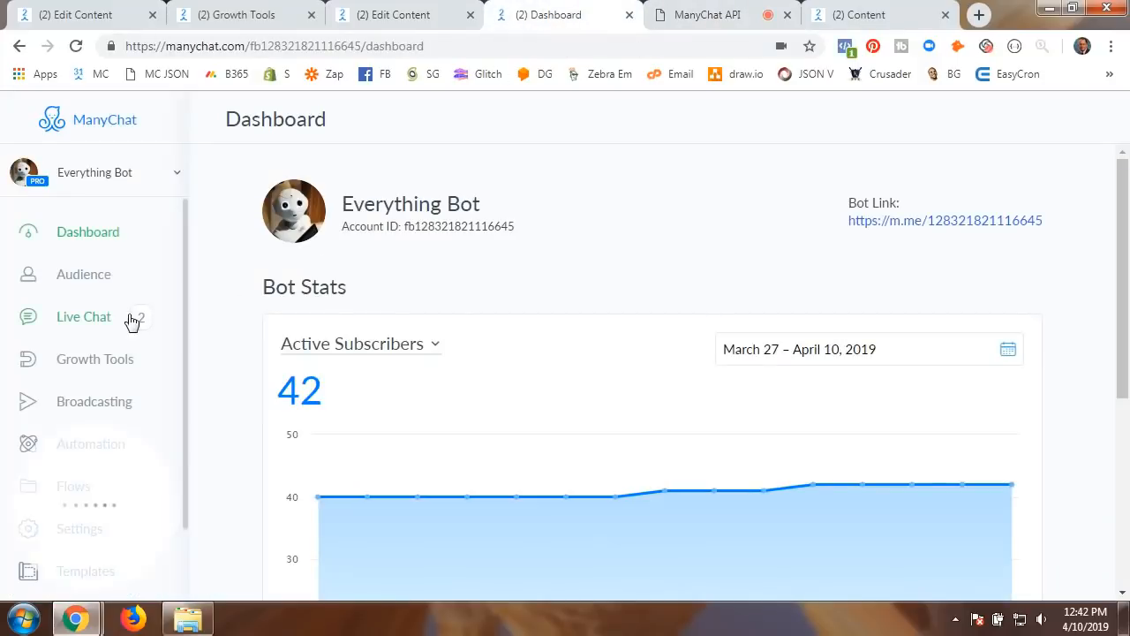
left_click(89, 279)
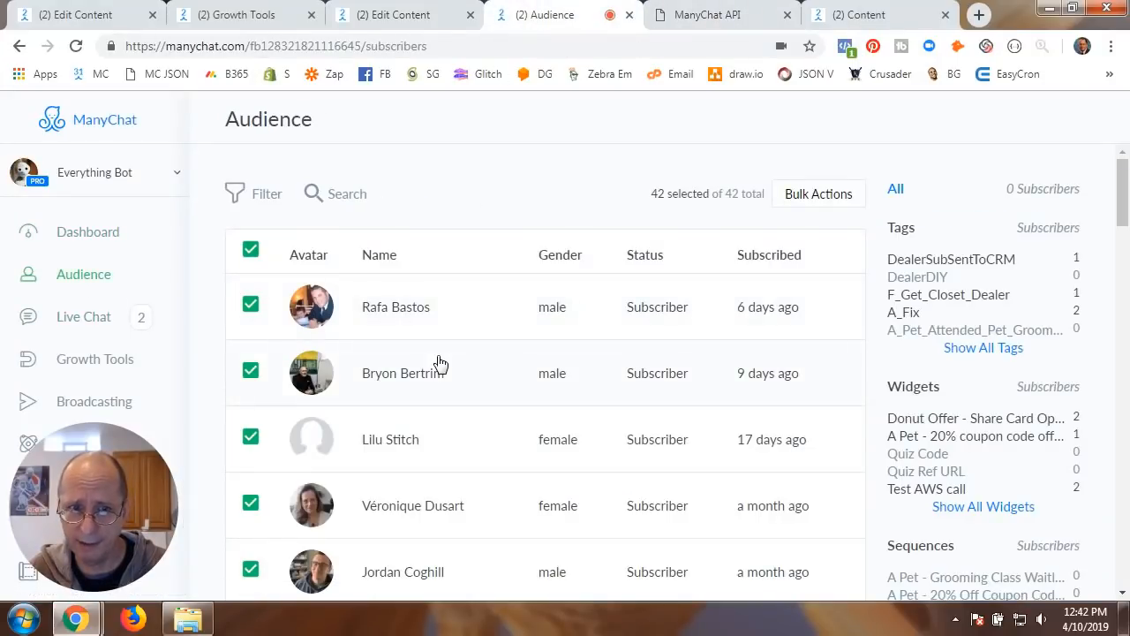
left_click(351, 203)
type("cubinski")
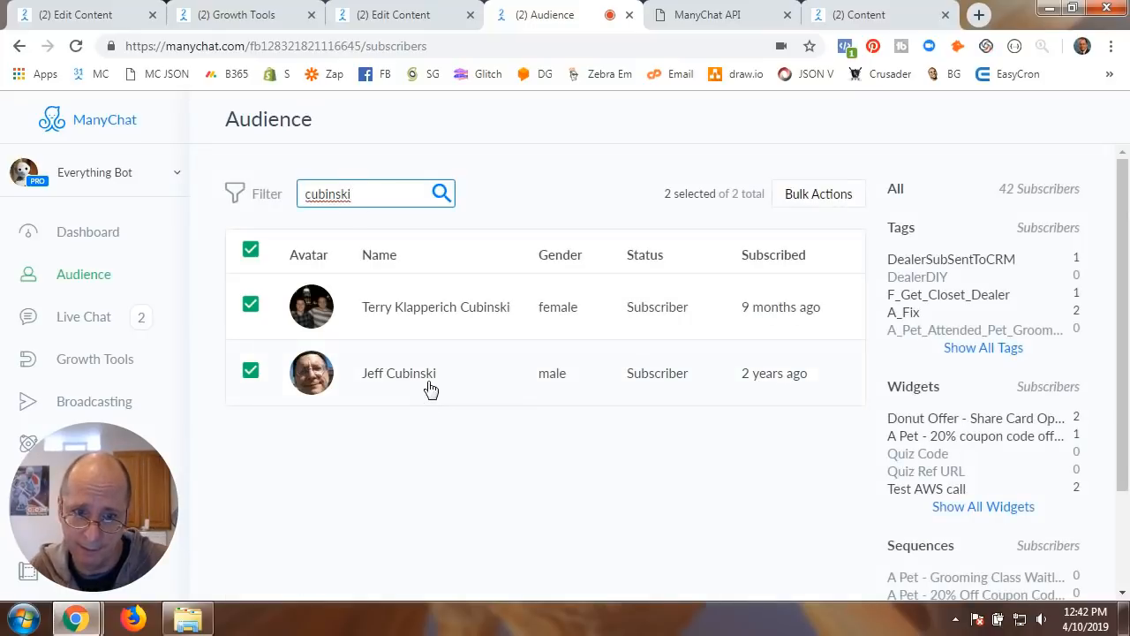
left_click(431, 389)
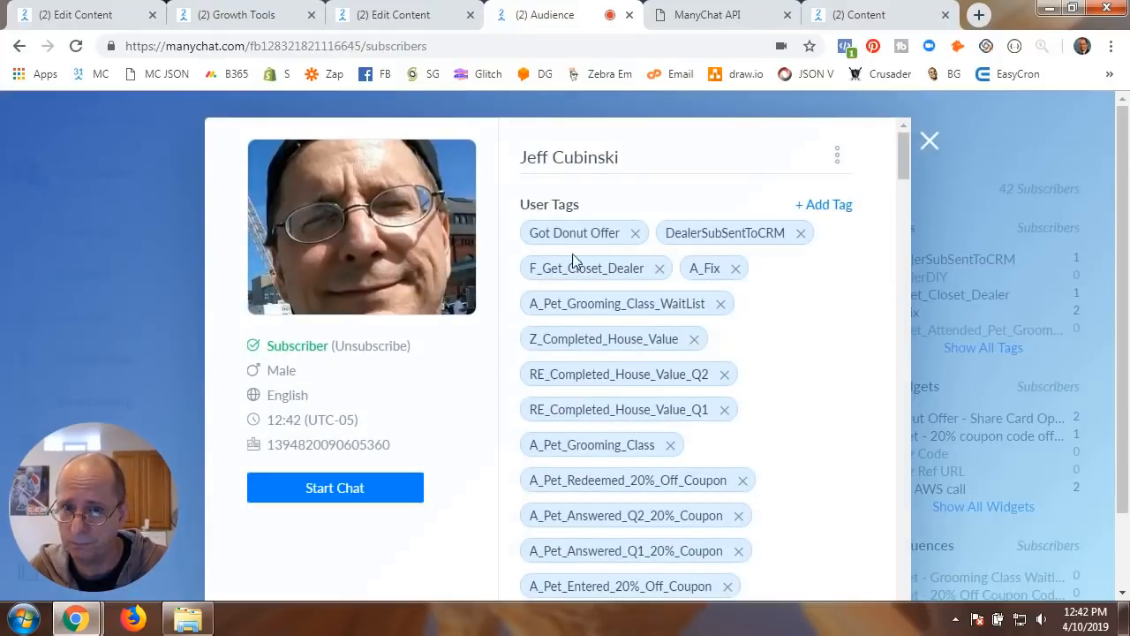
Remove the Got Donut Offer tag from the subscriber, check the remaining user tags, and close the profile
left_click(635, 234)
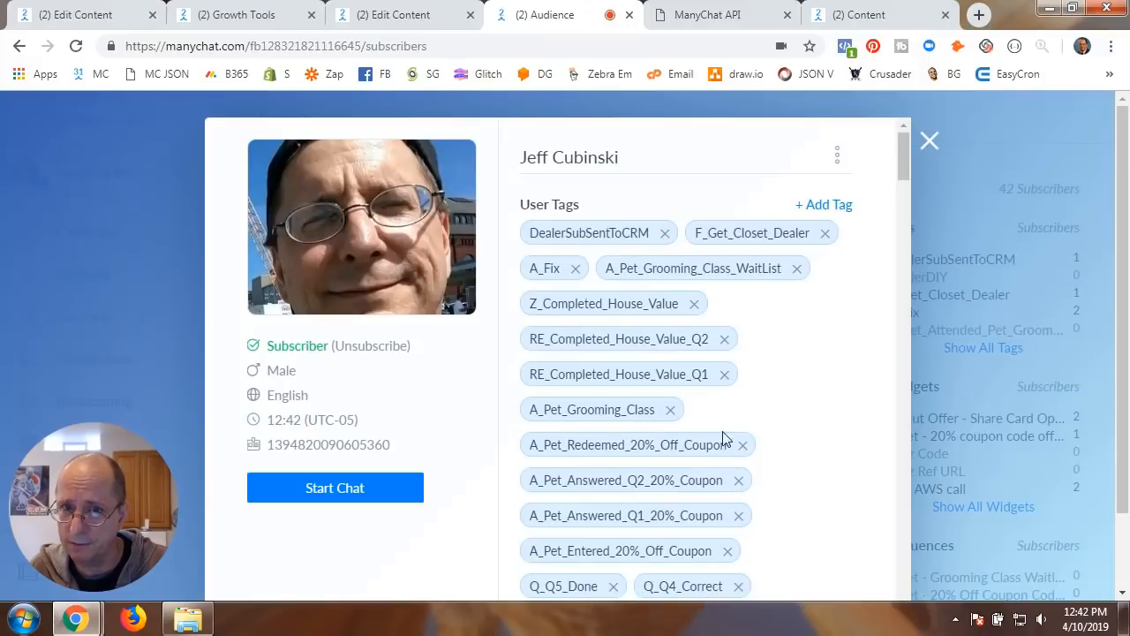
scroll(733, 437, "down", 2)
scroll(748, 439, "down", 4)
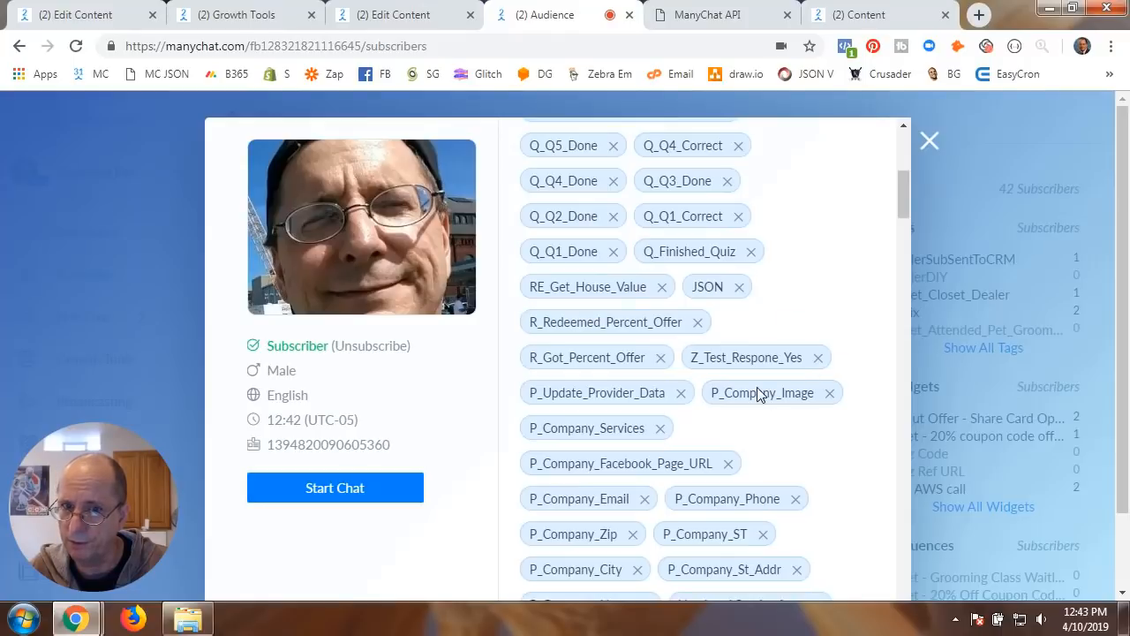
left_click(929, 142)
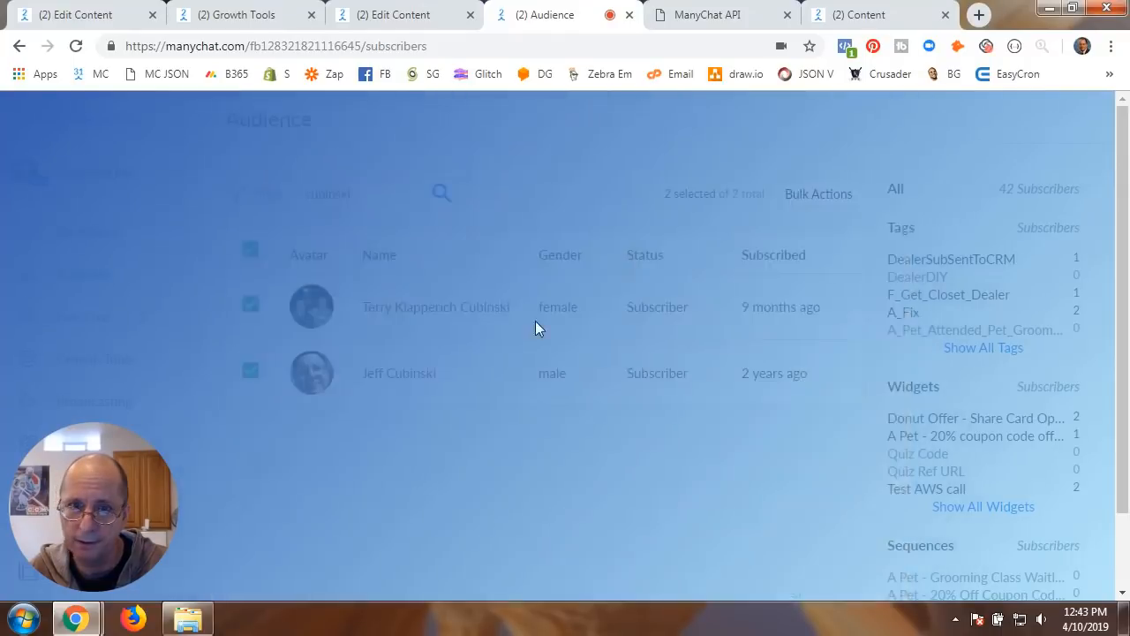
Return to the Coupon Redemption flow and send its preview to Messenger
left_click(422, 18)
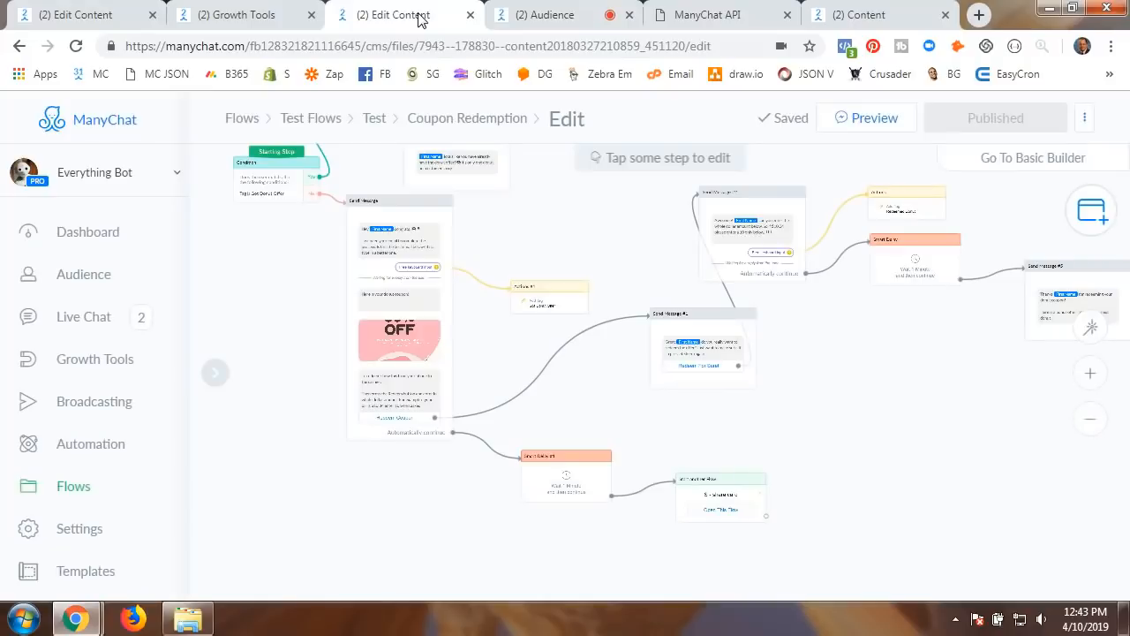
left_click(866, 124)
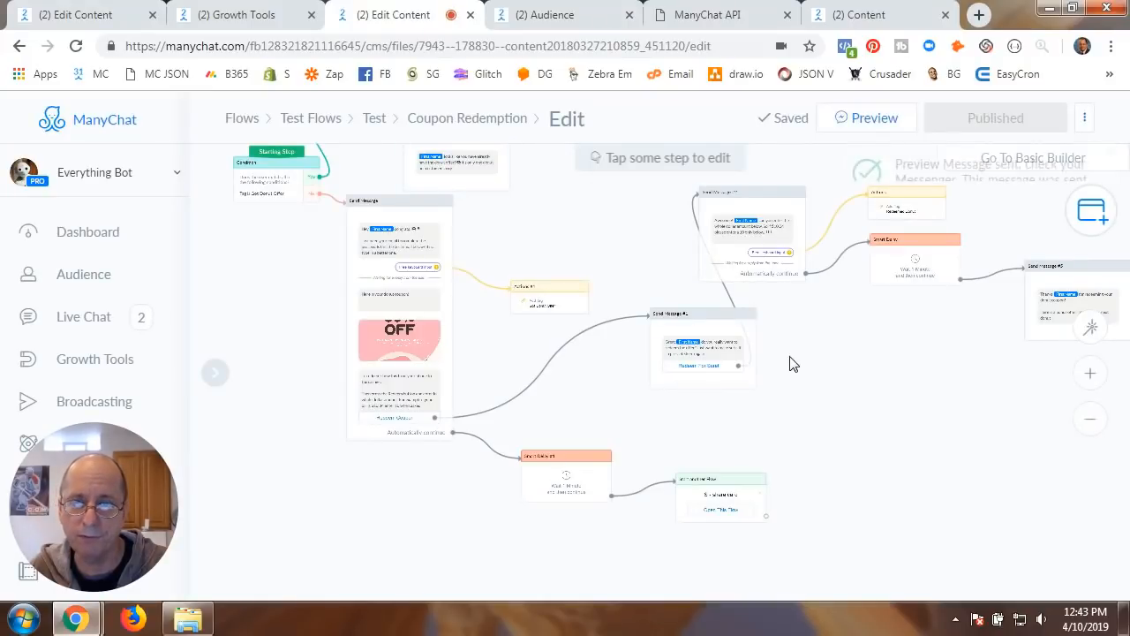
Open the flow preview in Messenger, submit the suggested email address, and review the donut coupon and redemption instructions
left_click(924, 240)
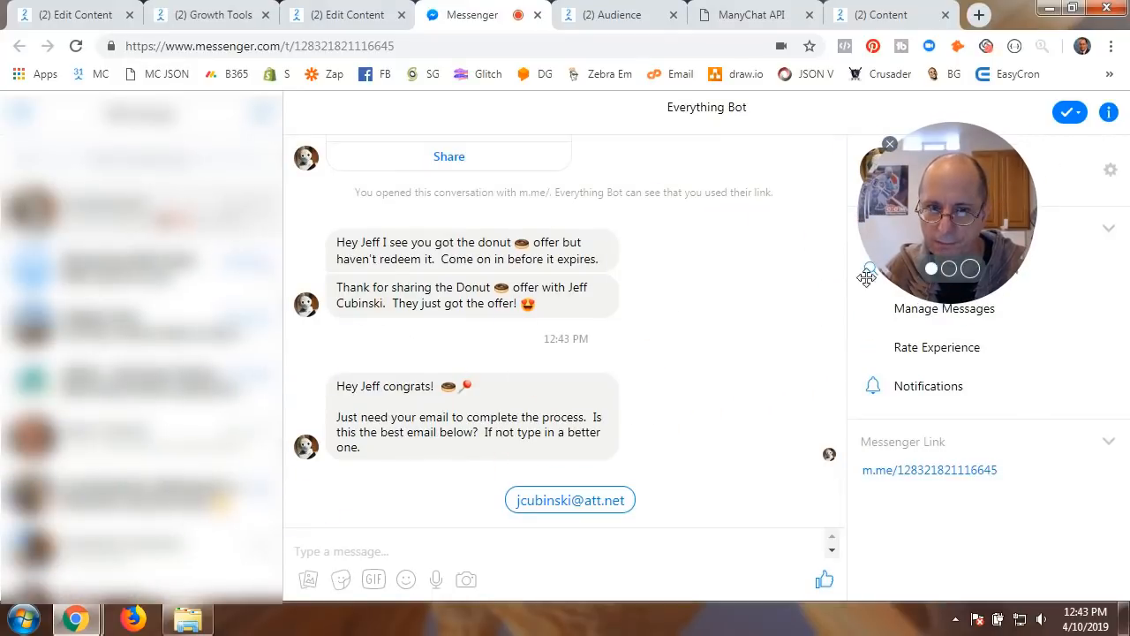
left_click(549, 501)
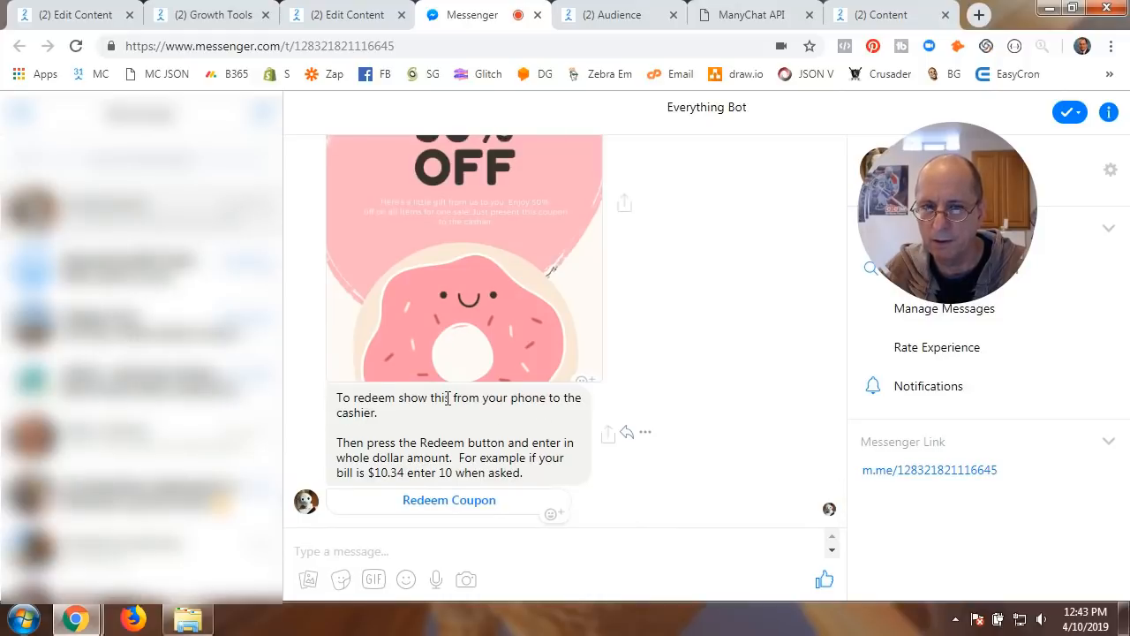
scroll(446, 404, "up", 3)
scroll(445, 403, "down", 3)
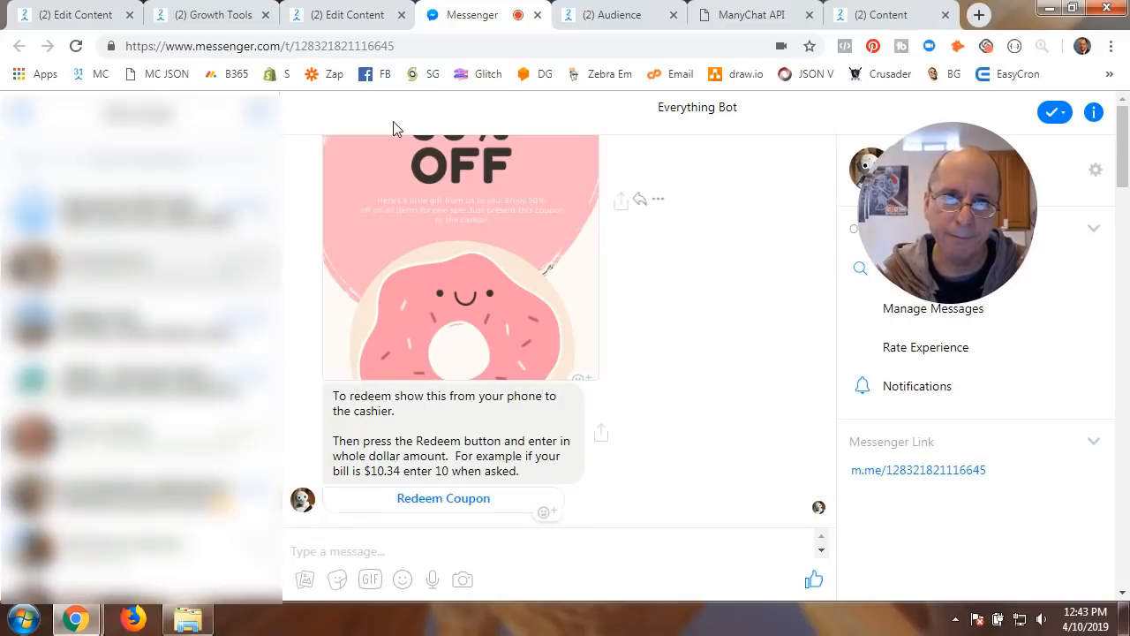
Examine the Coupon Redemption flow's 1-minute delay before the share card flow and its redemption branch through the bonus offer message
left_click(341, 16)
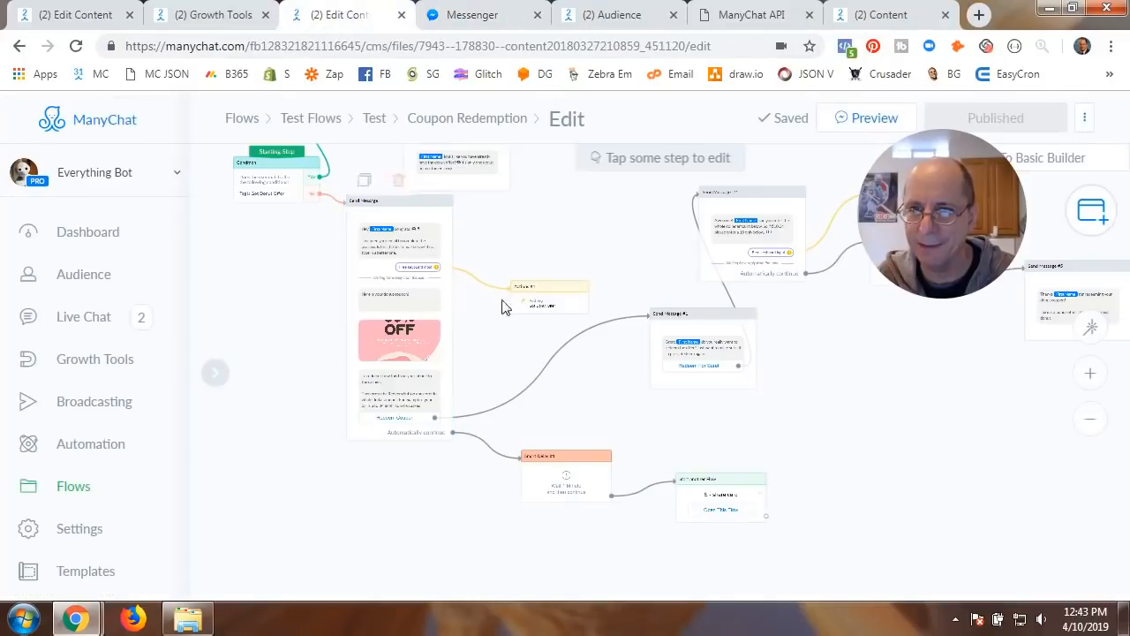
scroll(369, 497, "up", 2)
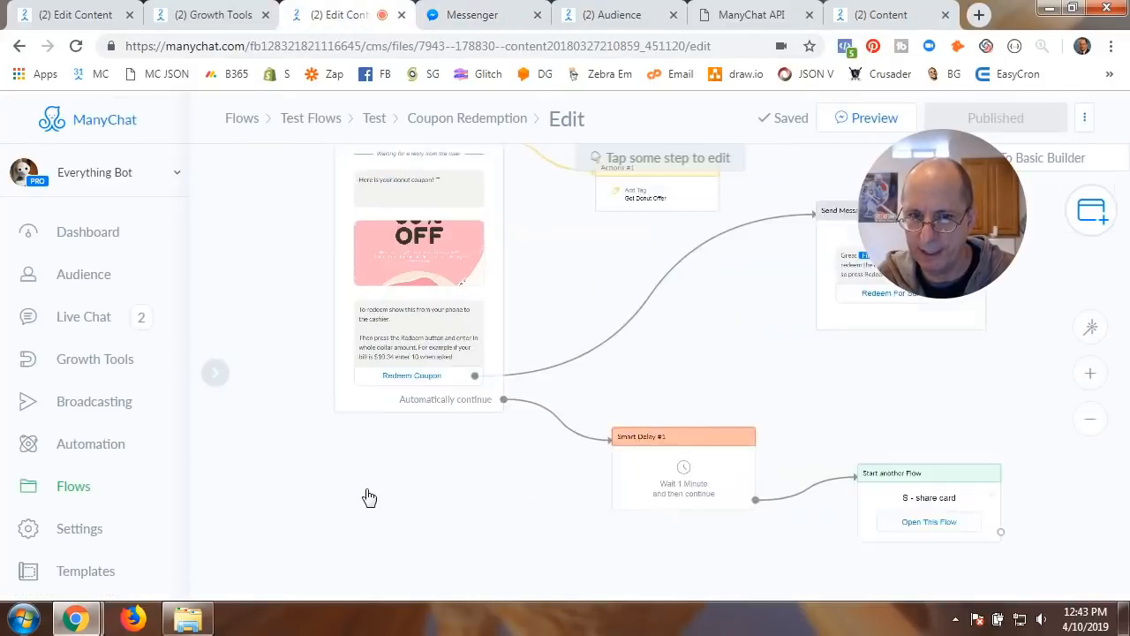
scroll(370, 497, "up", 2)
scroll(378, 421, "right", 3)
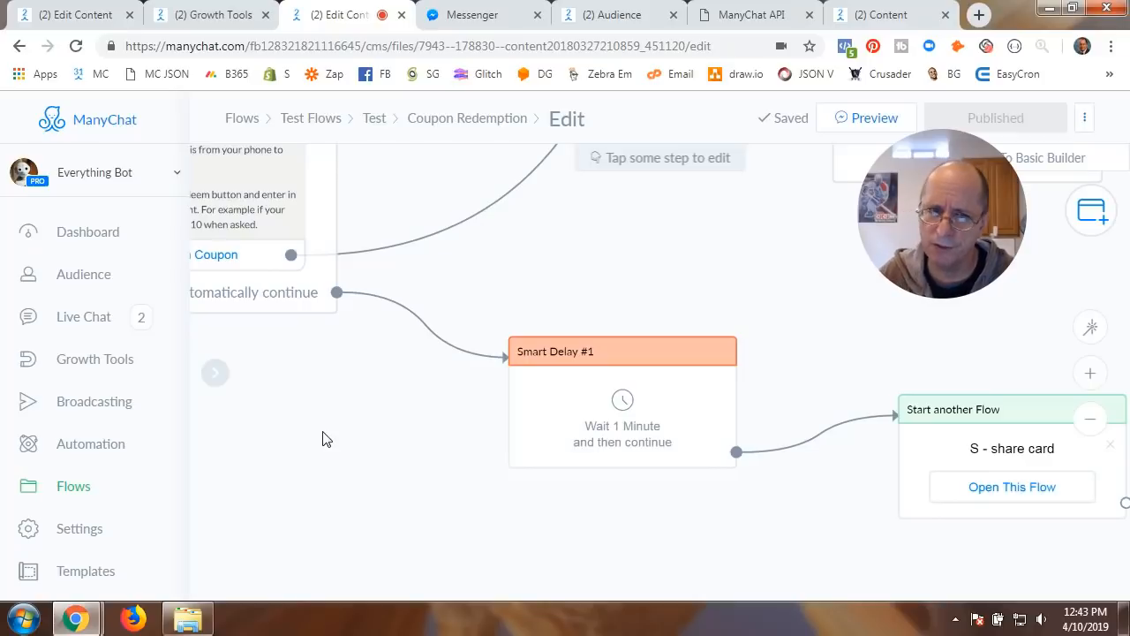
scroll(323, 439, "down", 5)
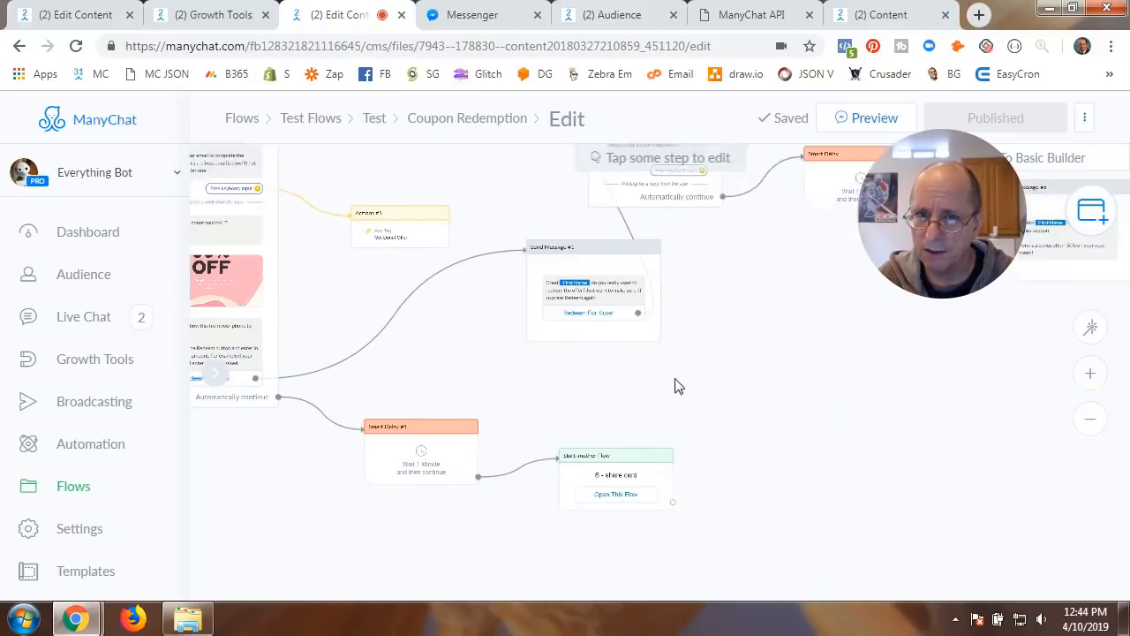
left_click_drag(676, 380, 571, 406)
scroll(630, 447, "up", 5)
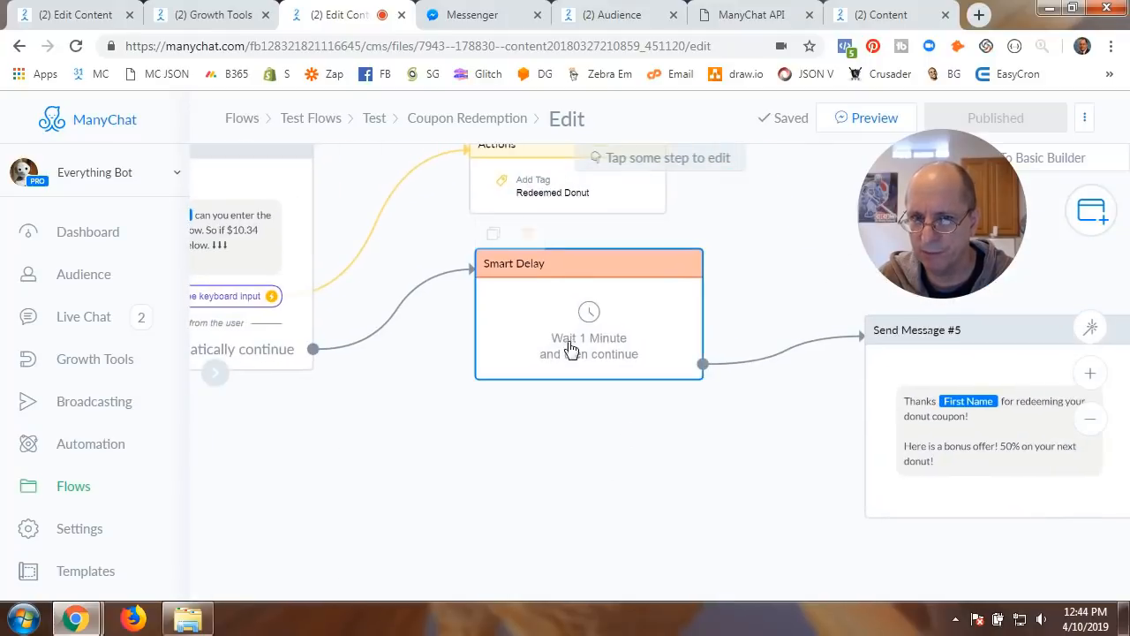
left_click_drag(813, 504, 630, 499)
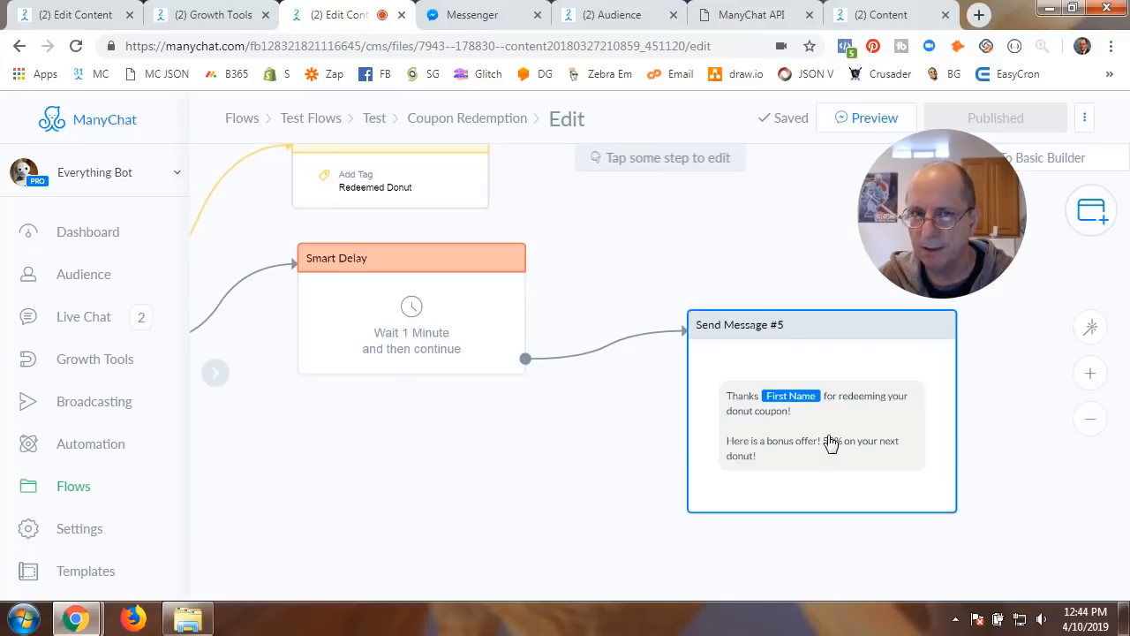
scroll(566, 488, "down", 5)
scroll(580, 450, "down", 5)
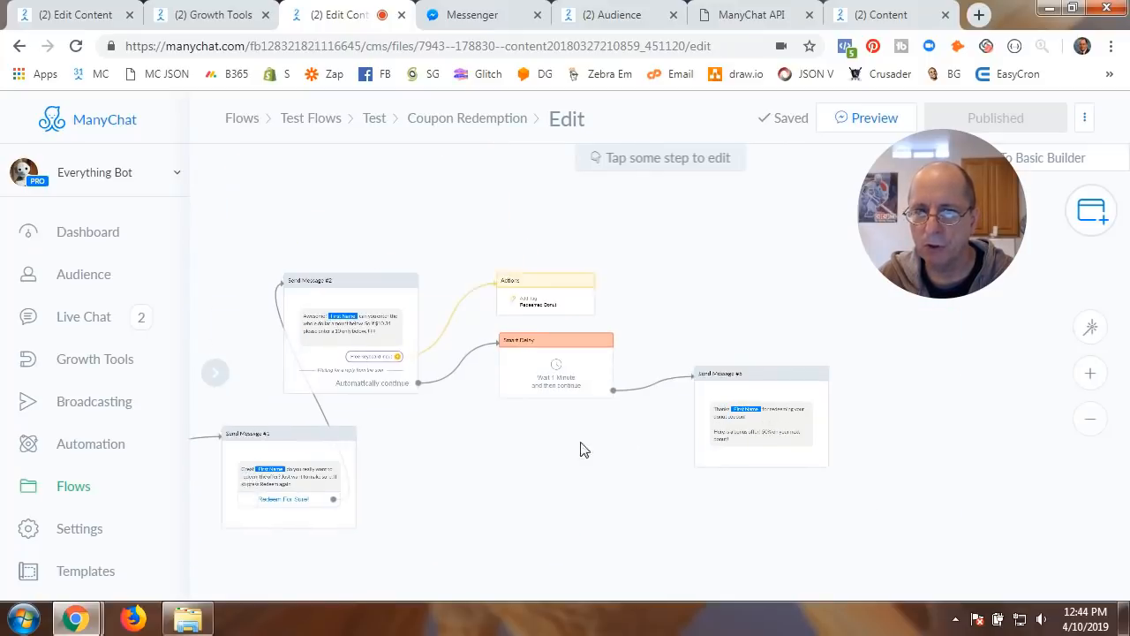
left_click_drag(612, 430, 604, 369)
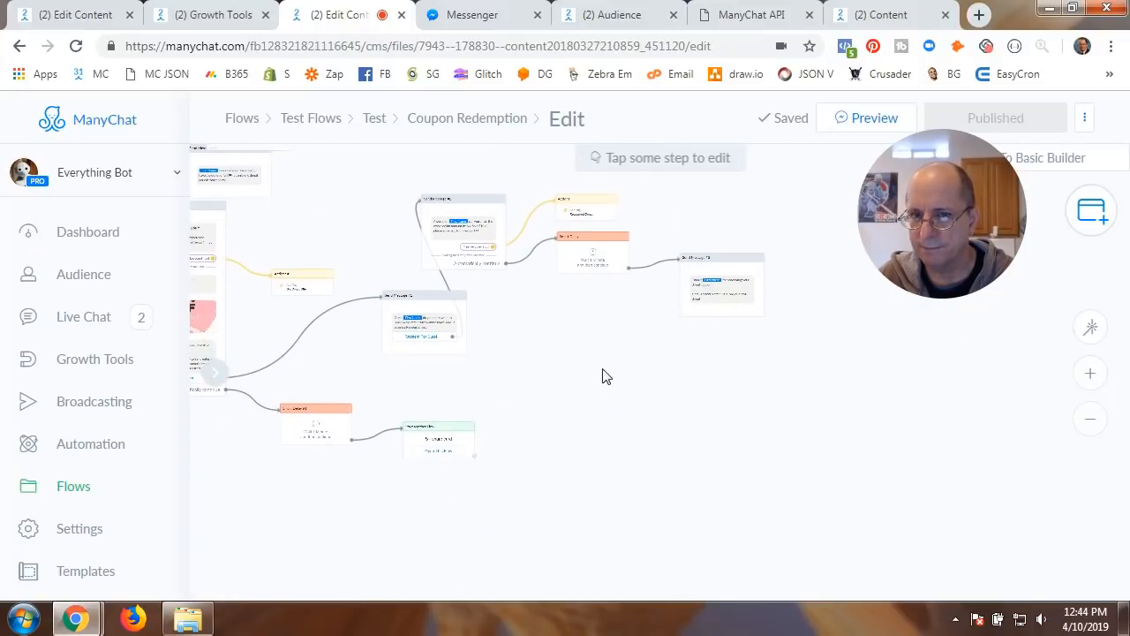
scroll(595, 382, "up", 4)
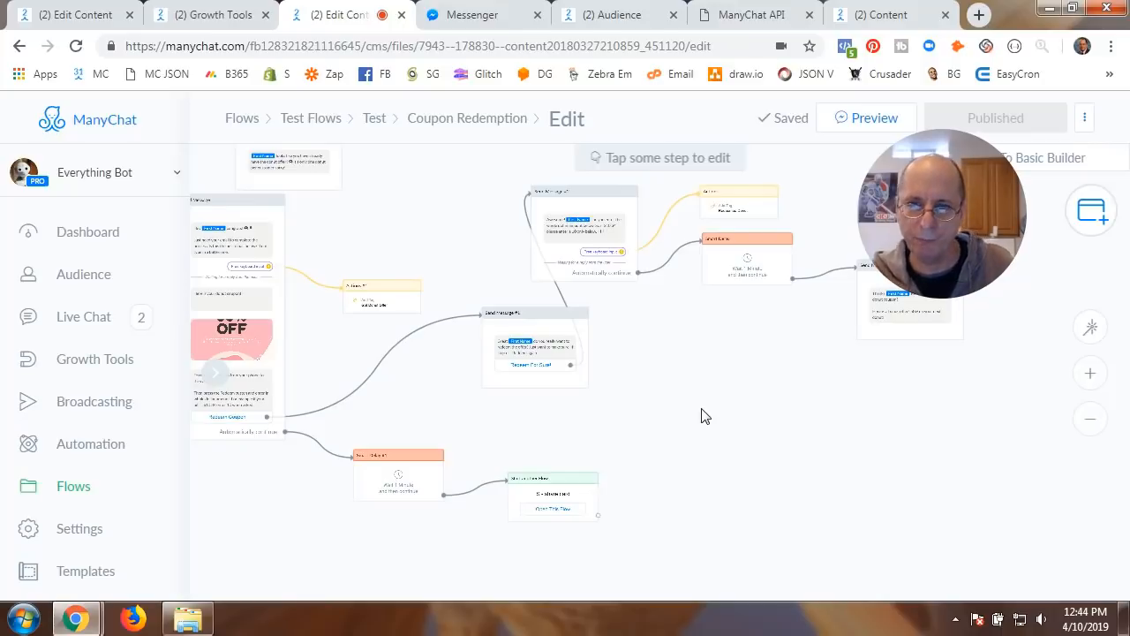
Share the Aunt Lolita's Bakery 50% OFF card from the Everything Bot conversation with the test contact in Messenger
left_click(480, 19)
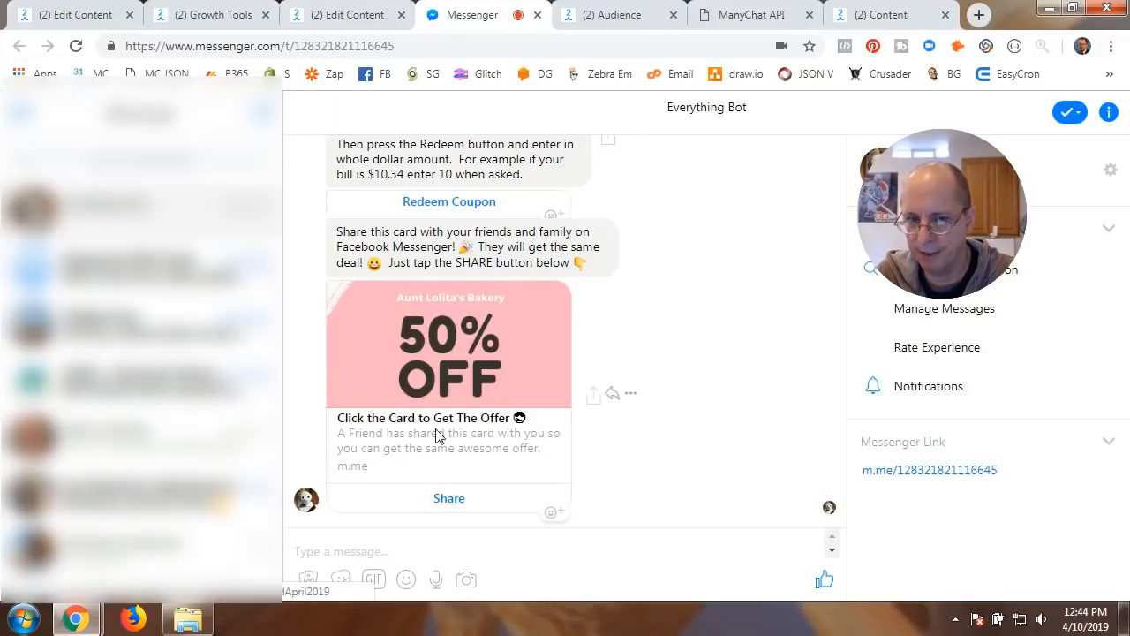
left_click(446, 498)
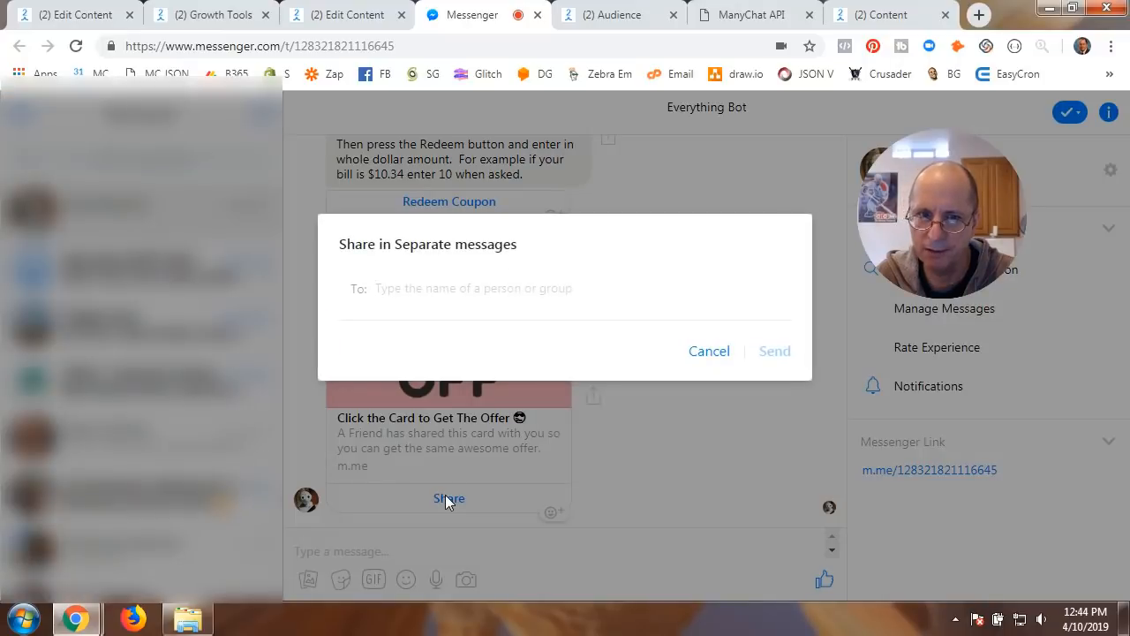
type("Jeff")
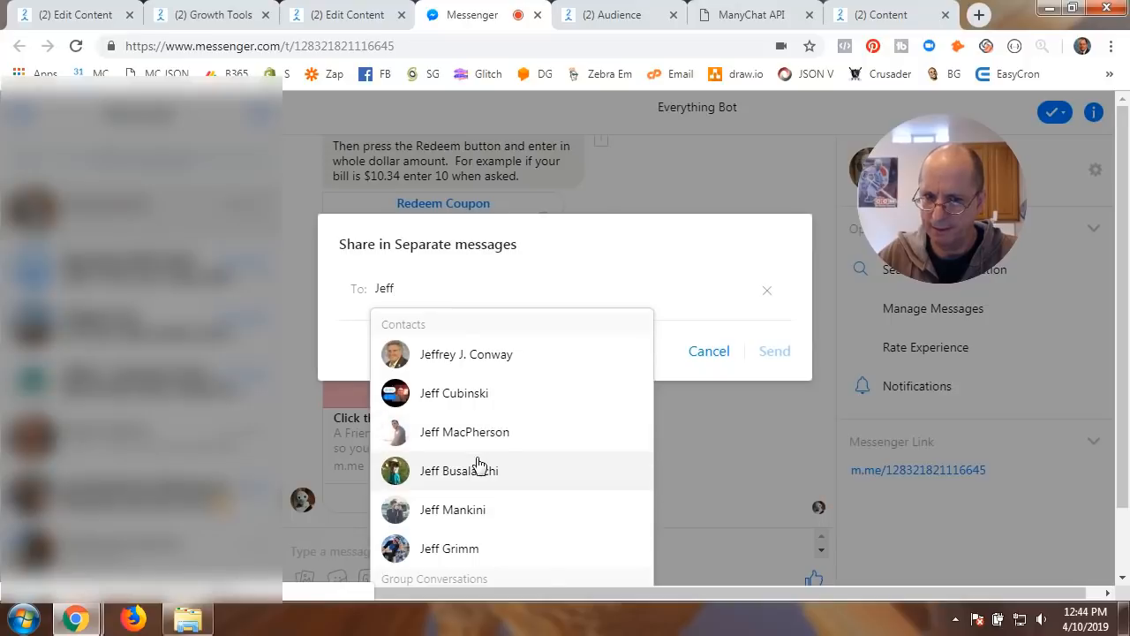
scroll(519, 472, "down", 2)
scroll(521, 475, "down", 2)
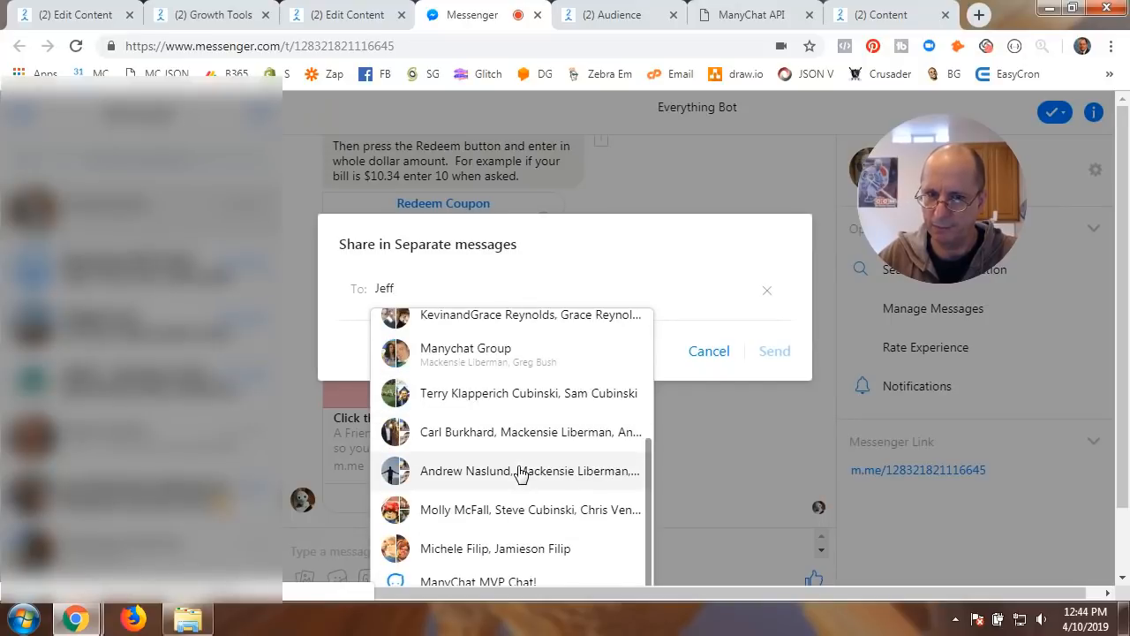
scroll(521, 474, "up", 5)
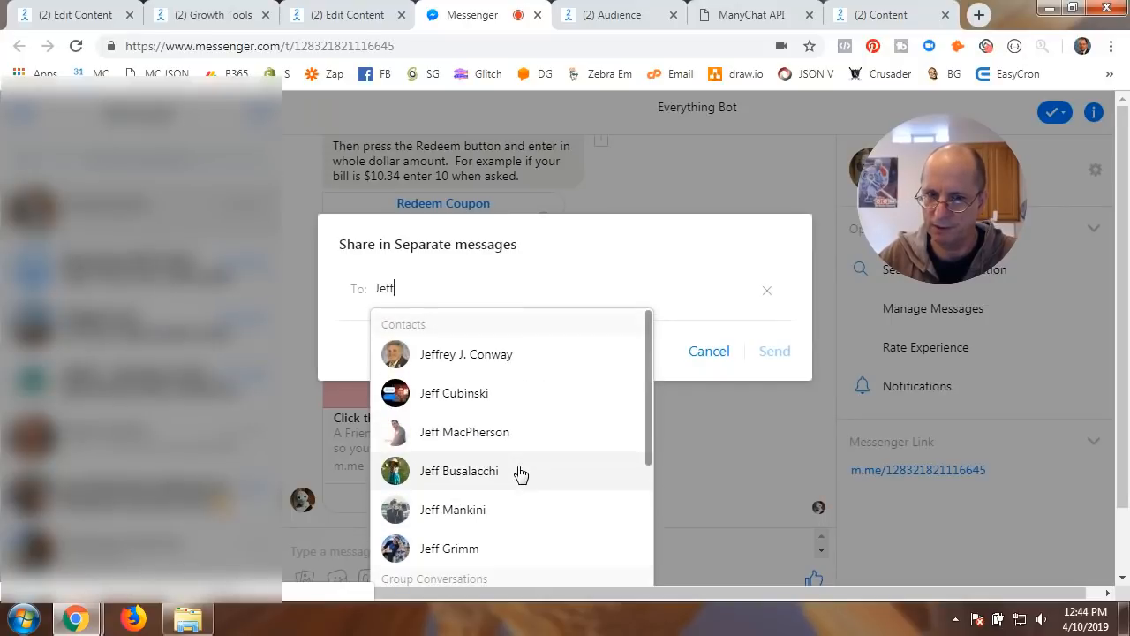
scroll(521, 472, "down", 2)
scroll(521, 472, "up", 2)
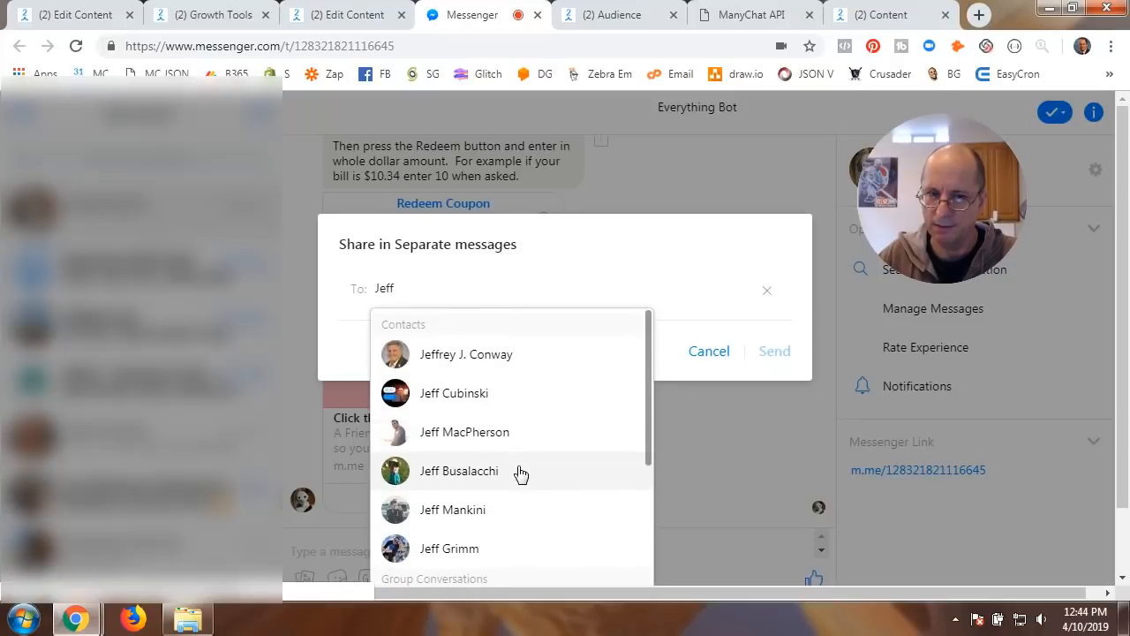
left_click(453, 393)
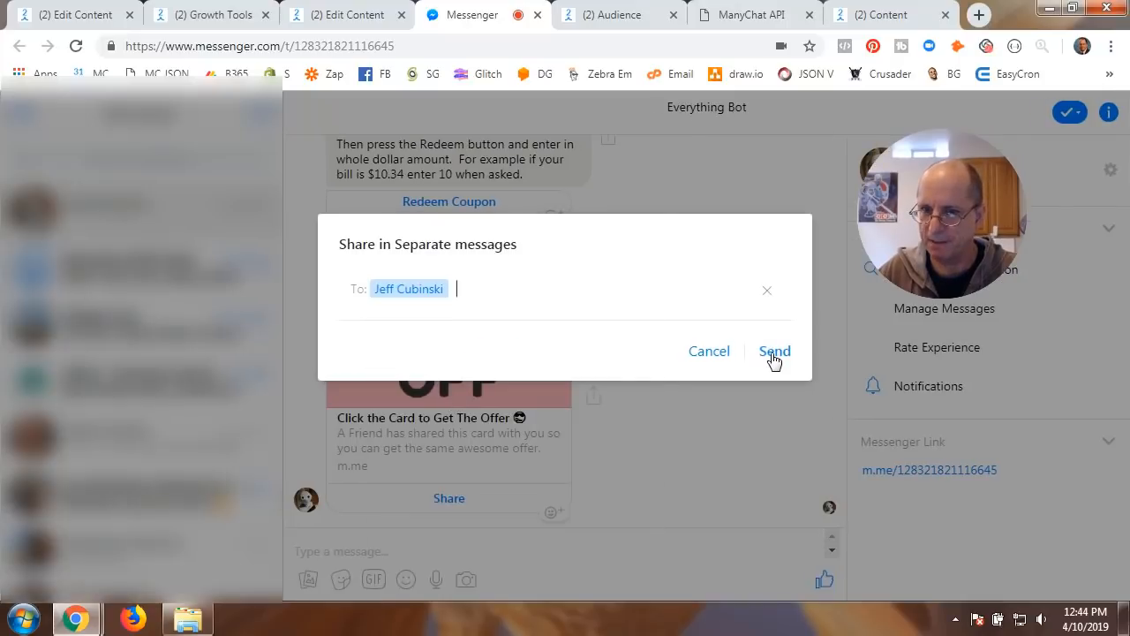
left_click(775, 352)
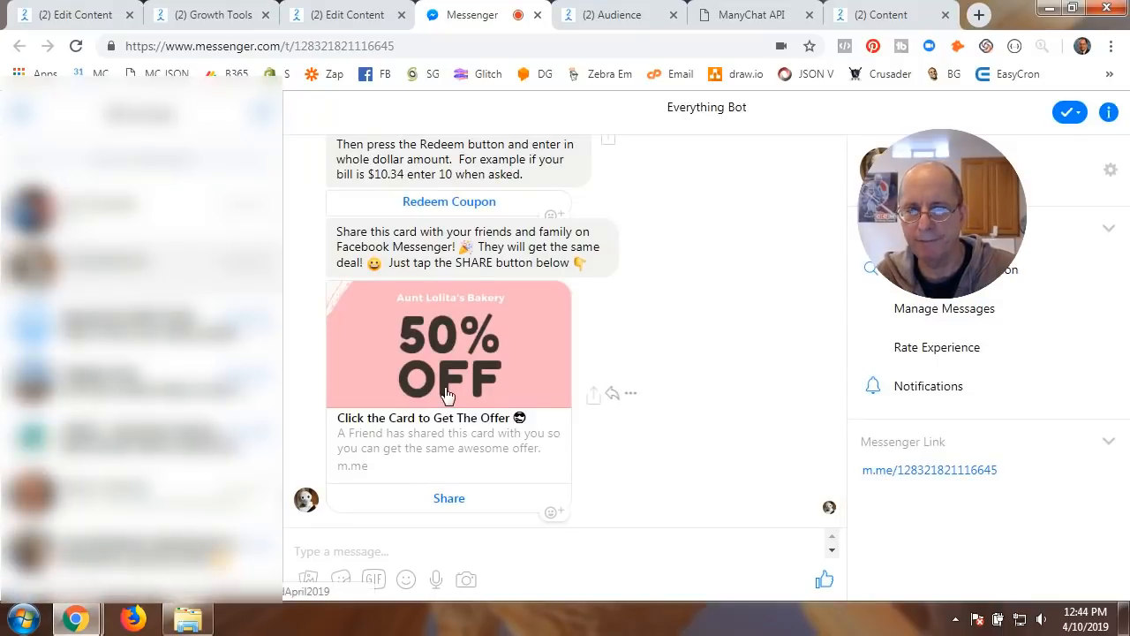
Open the test contact's conversation and follow the shared 50% OFF card's link to the Everything Bot conversation
left_click(447, 343)
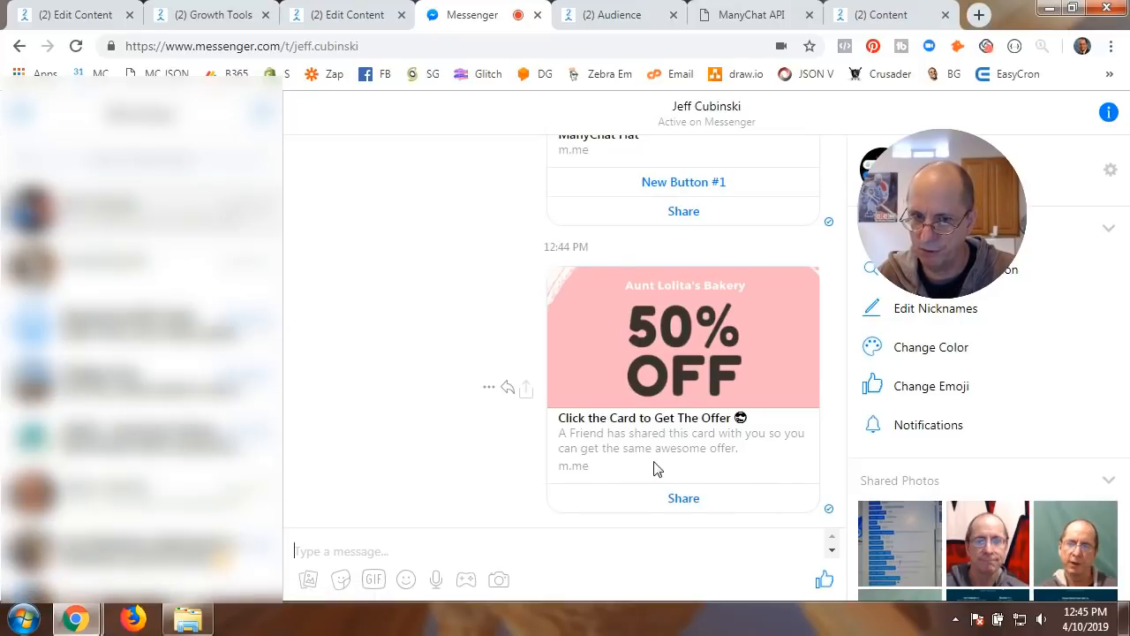
left_click(677, 361)
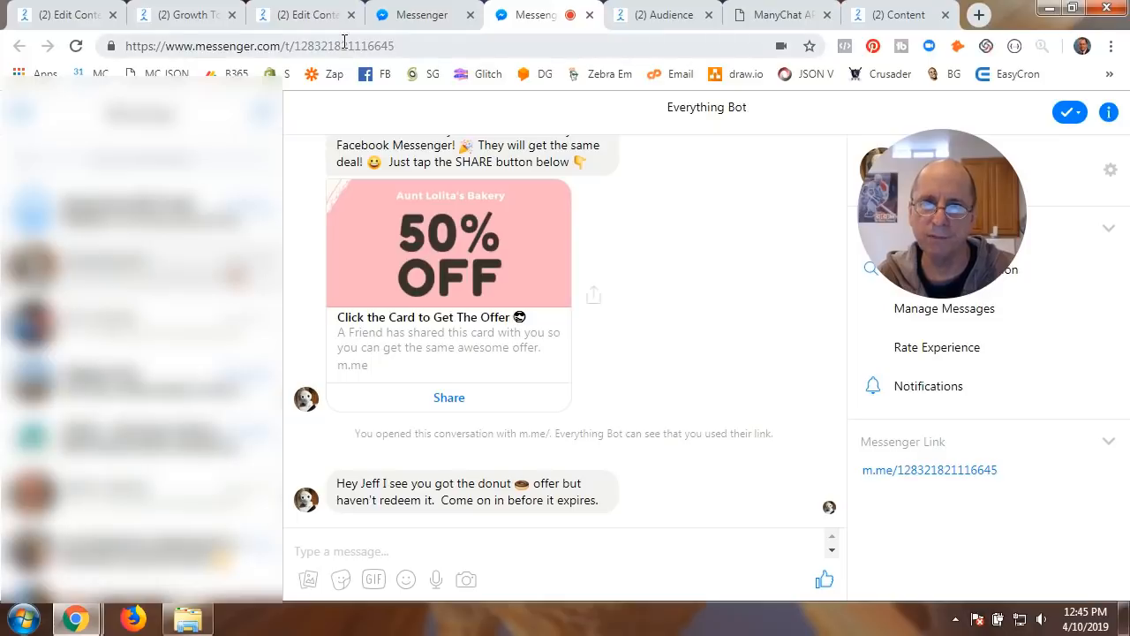
Return to the Growth Tools list and check the opt-in statistics of Donut Offer - Share Card Optin - April 2019
left_click(201, 21)
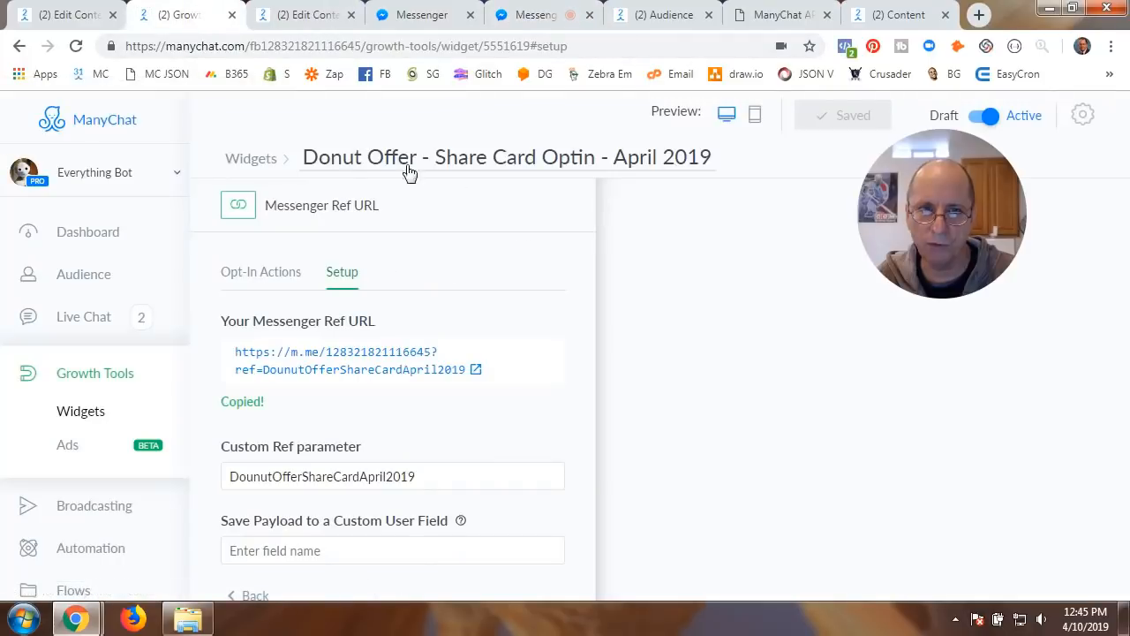
left_click(254, 163)
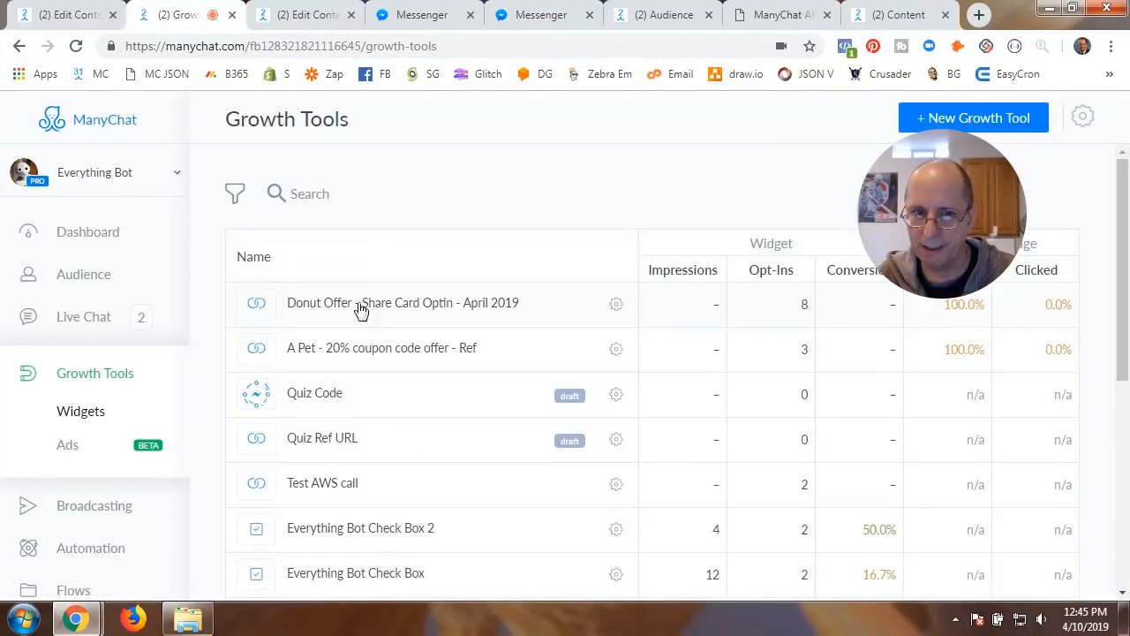
mouse_move(919, 226)
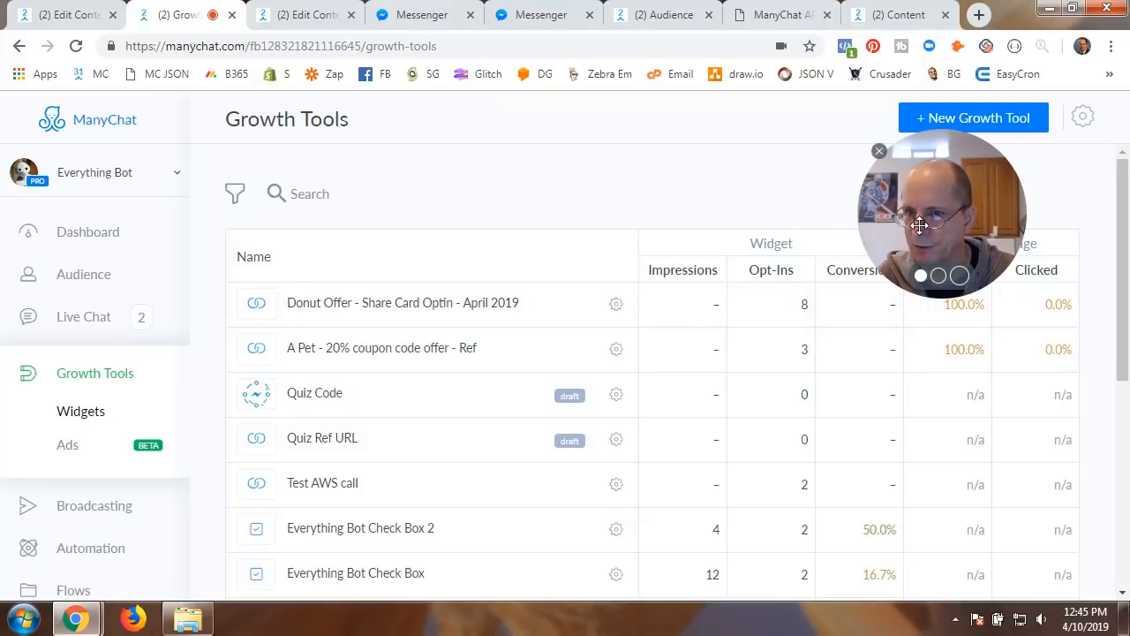
left_click_drag(919, 226, 732, 195)
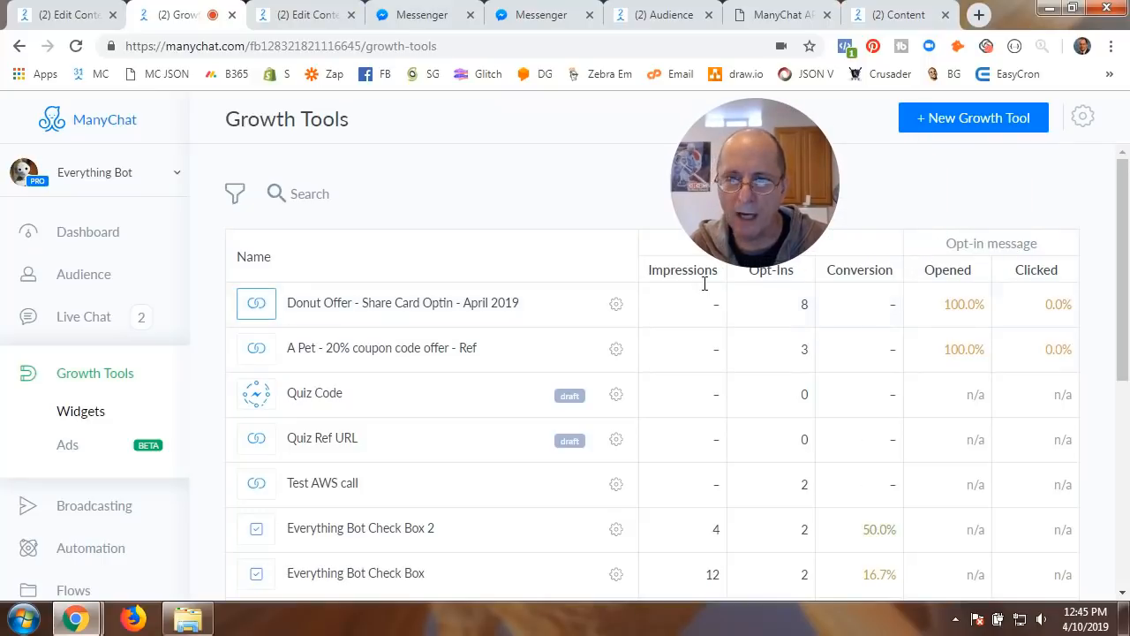
left_click_drag(752, 199, 973, 328)
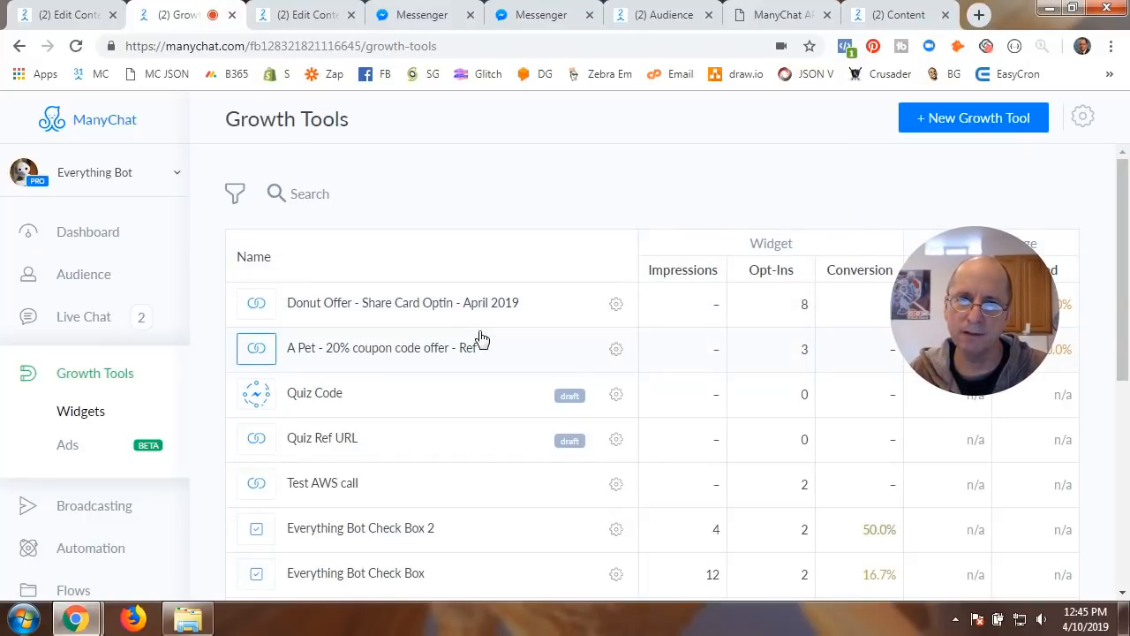
Review the shared card in the test contact's Messenger conversation against the bot's reply in the Everything Bot conversation
left_click(418, 20)
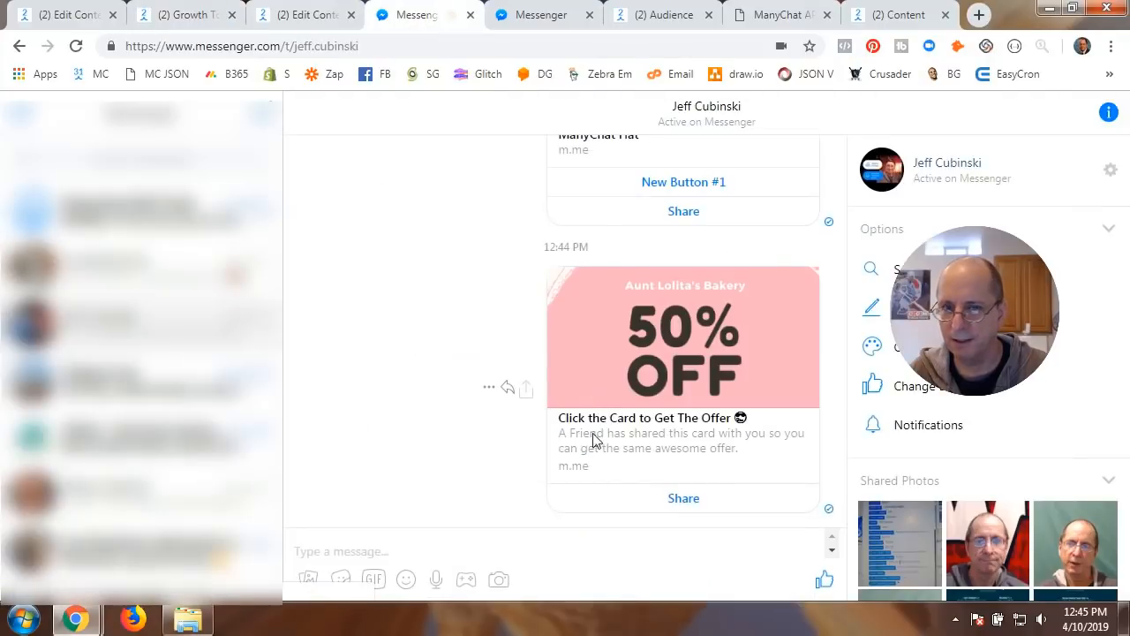
left_click(543, 17)
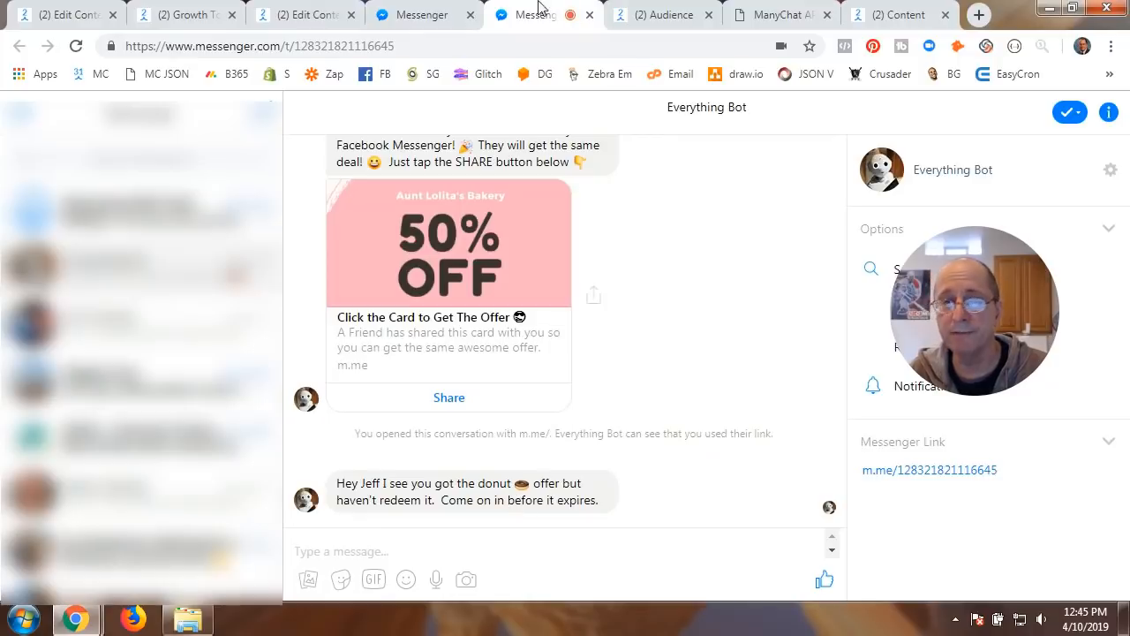
left_click(418, 14)
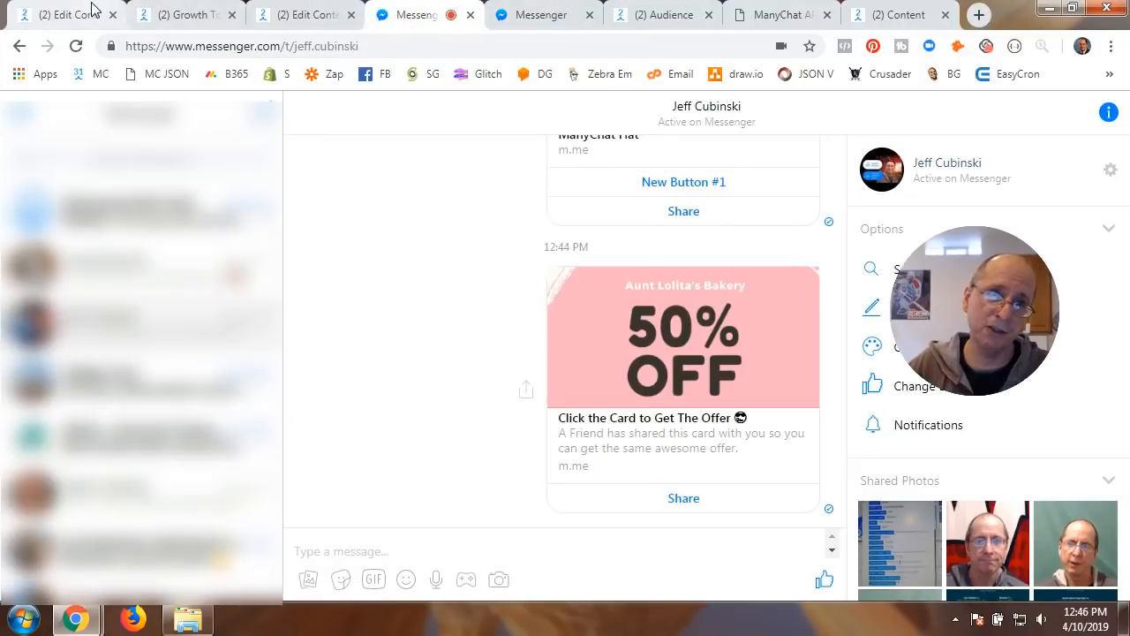
Revisit the Coupon Redemption flow and examine the share card flow's starting message alongside its other card message
left_click(311, 18)
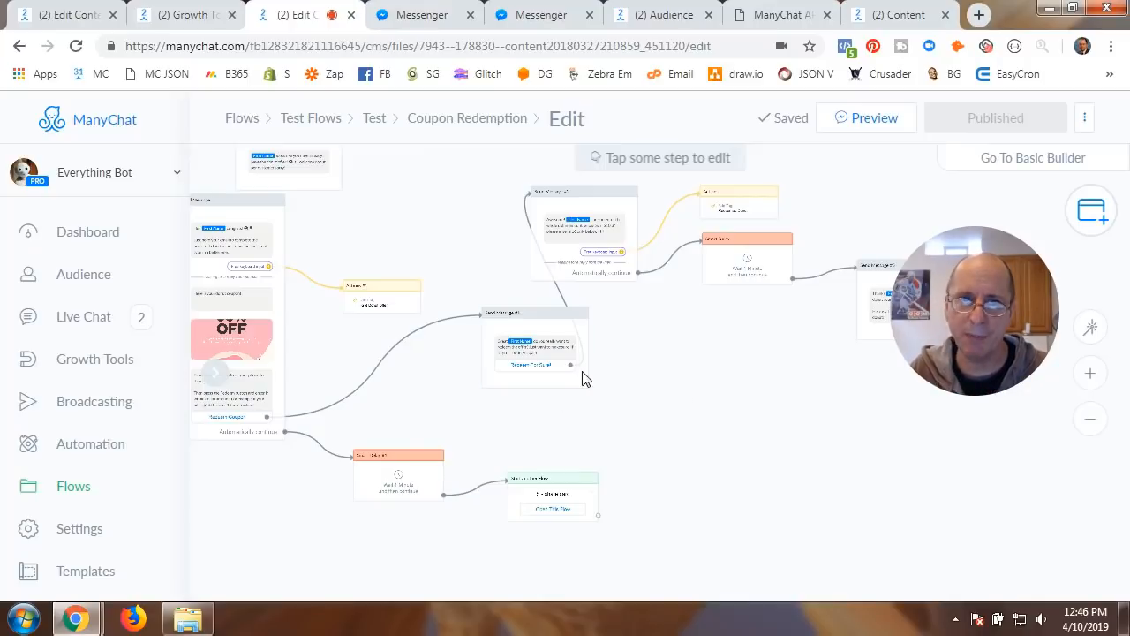
left_click(68, 15)
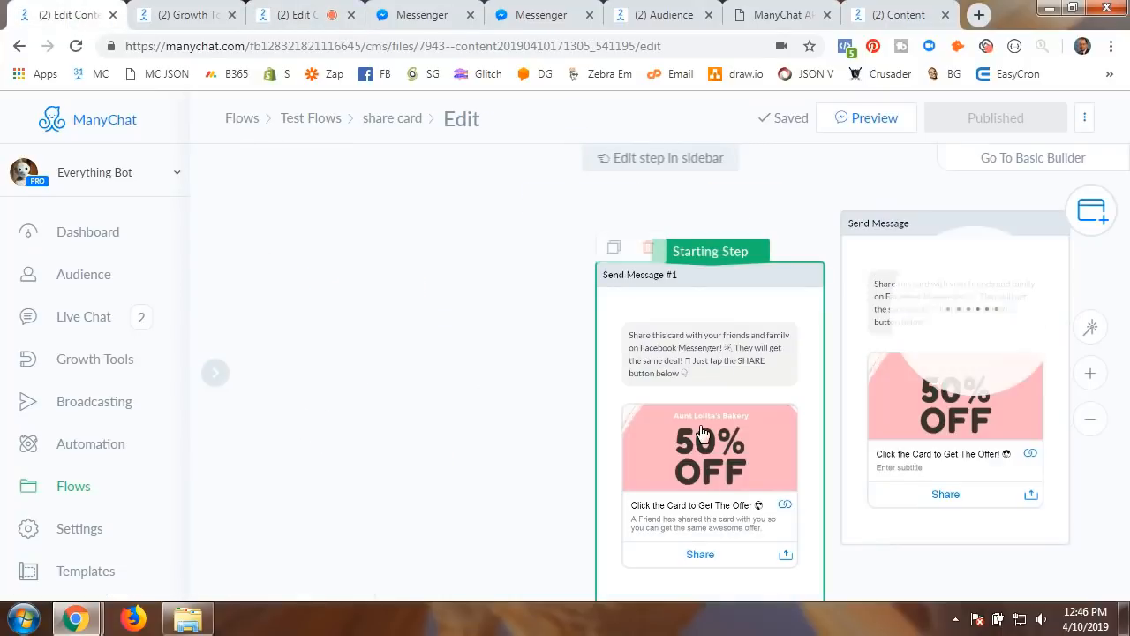
left_click_drag(560, 439, 375, 414)
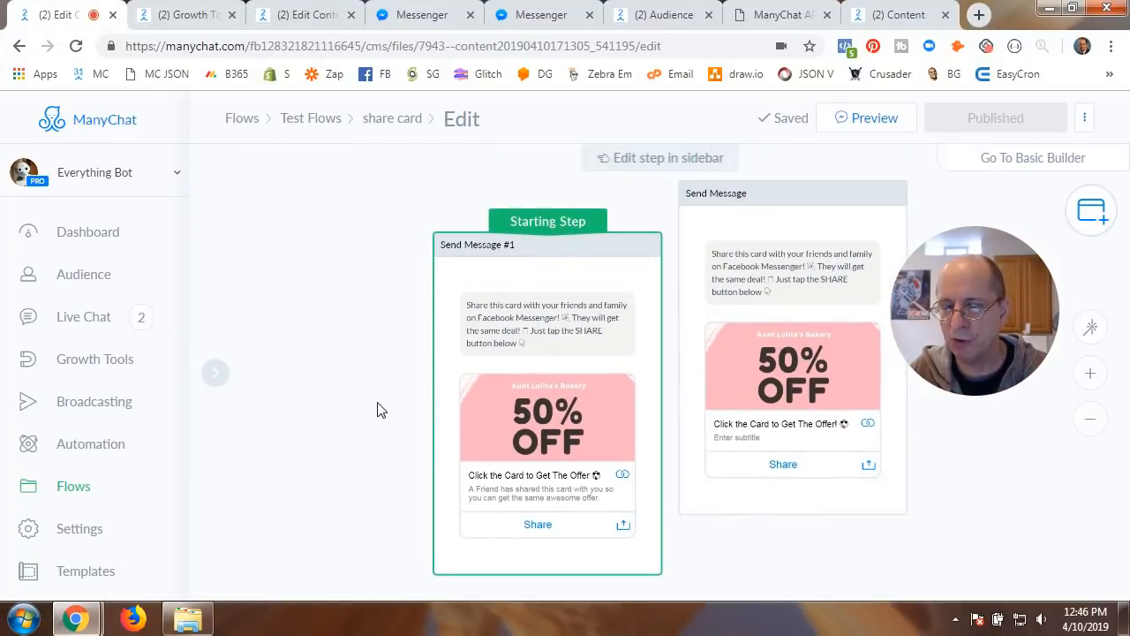